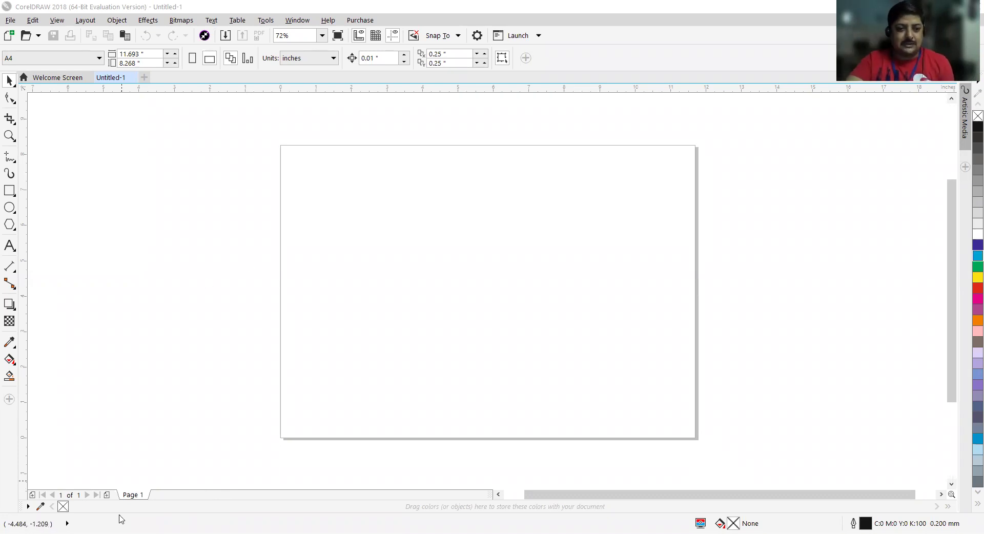
Insert five A4 pages after page 1.
right_click(137, 498)
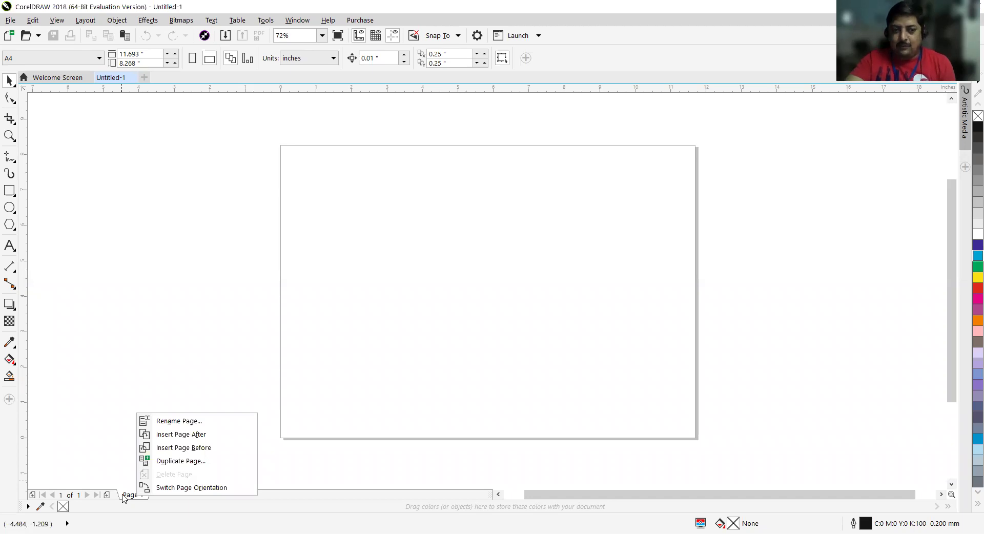
right_click(123, 497)
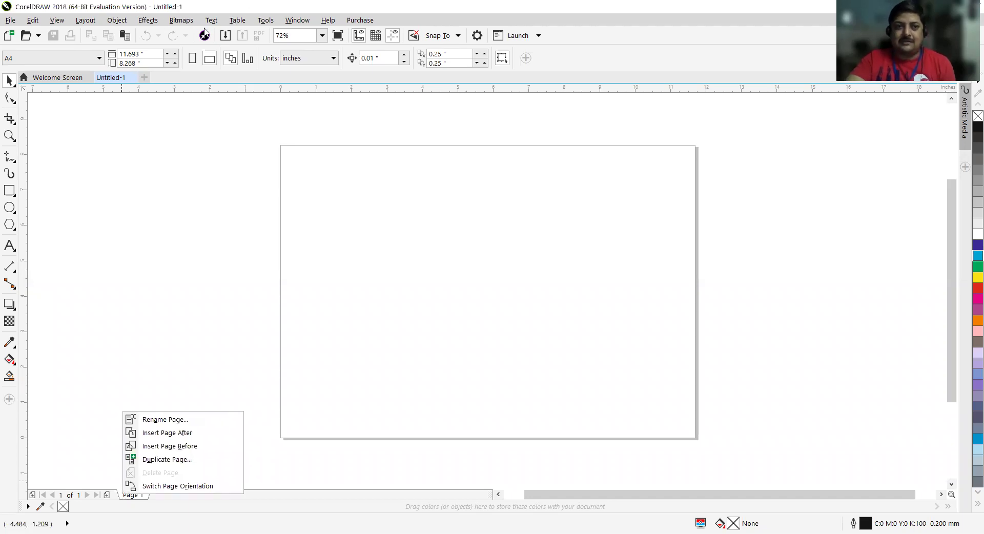
click(86, 23)
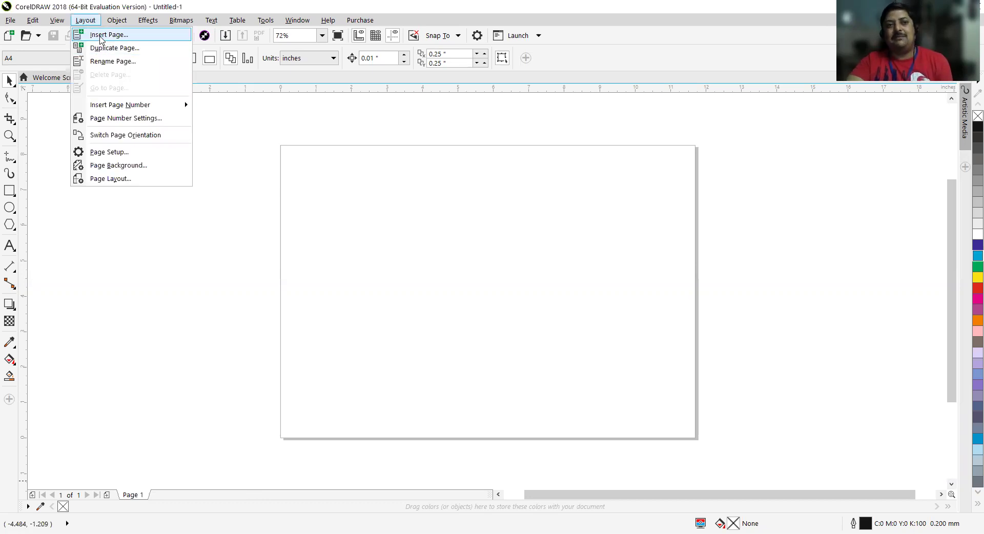
click(102, 34)
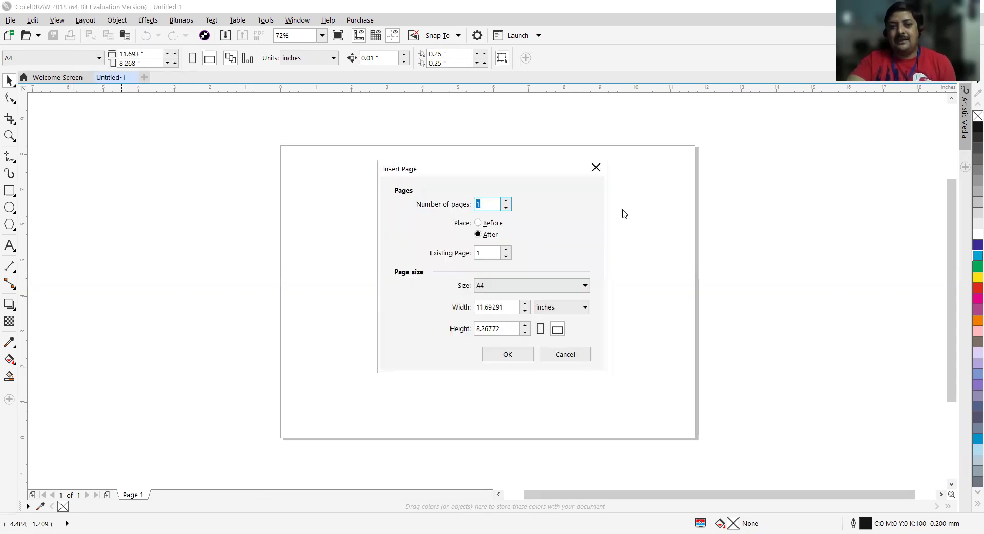
text(5)
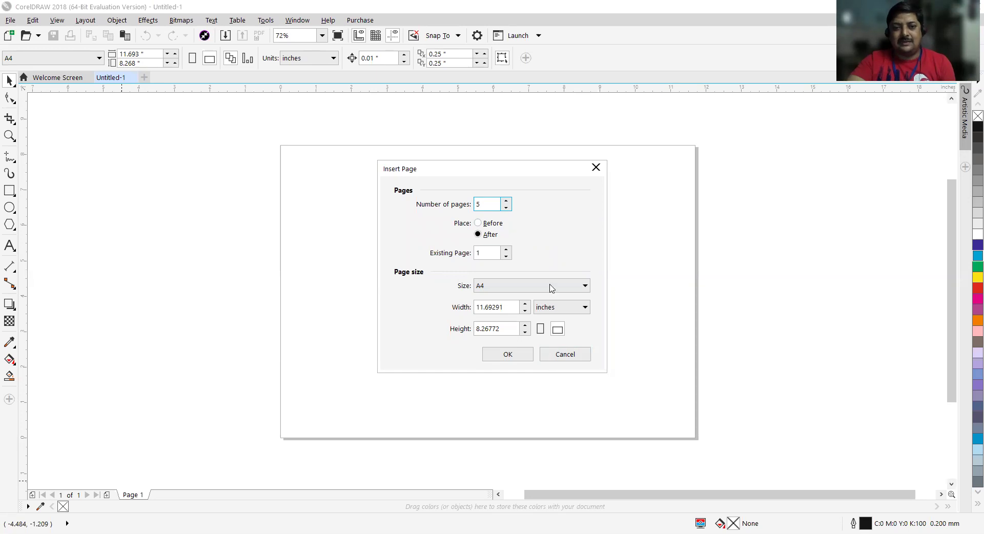
click(506, 355)
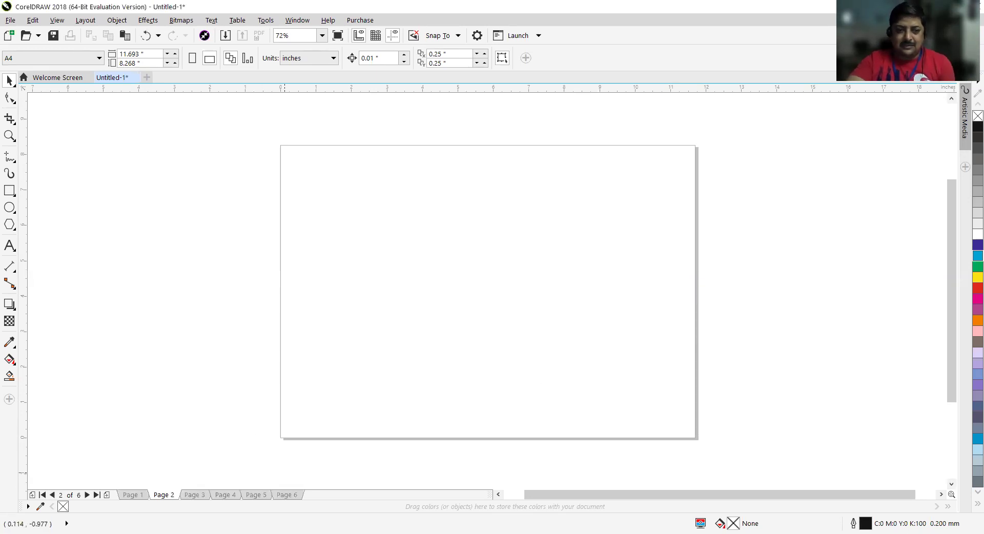
Browse the document's pages in both directions, opening each one in turn from page 1 to page 6.
click(87, 495)
click(86, 495)
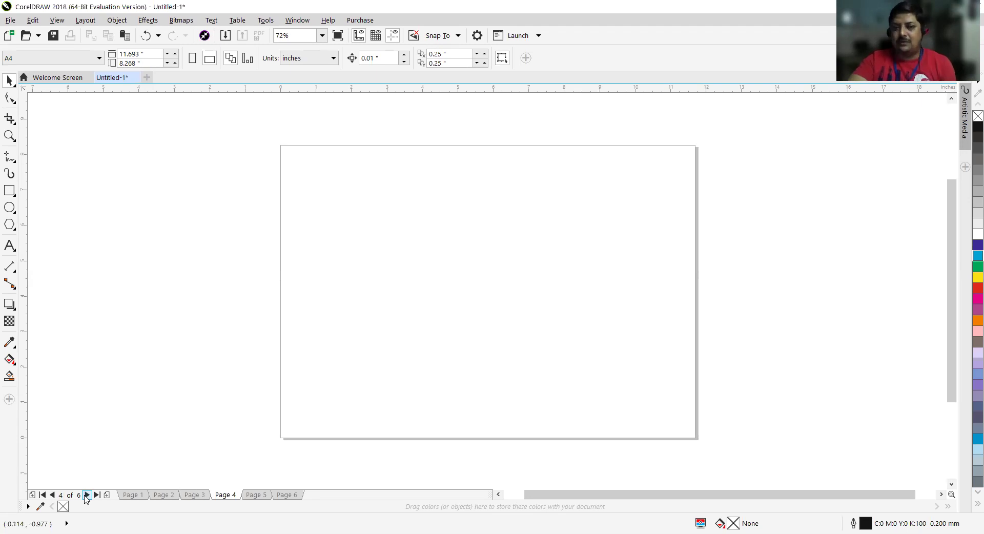
click(256, 495)
click(281, 494)
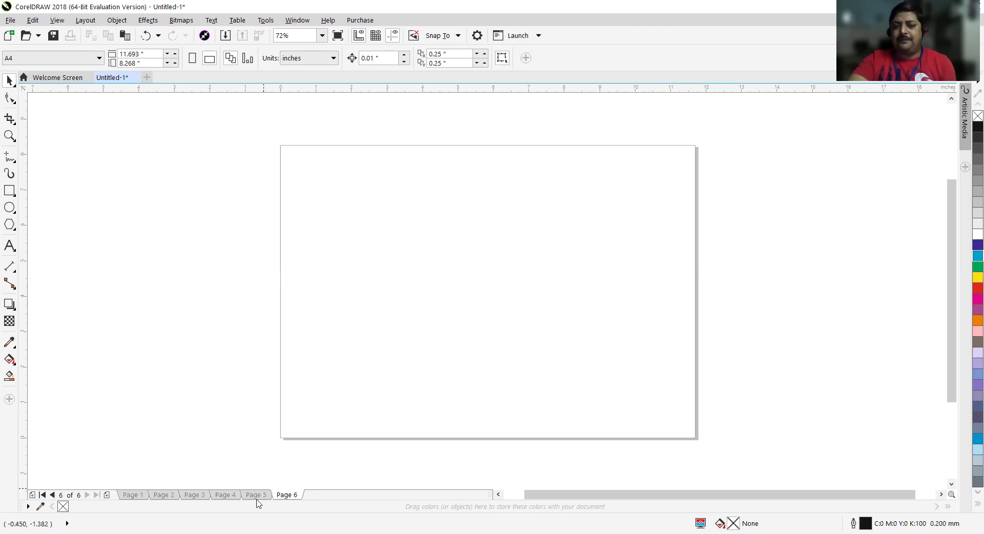
click(52, 495)
click(53, 495)
click(133, 495)
click(162, 495)
click(194, 495)
click(225, 495)
click(256, 495)
click(287, 495)
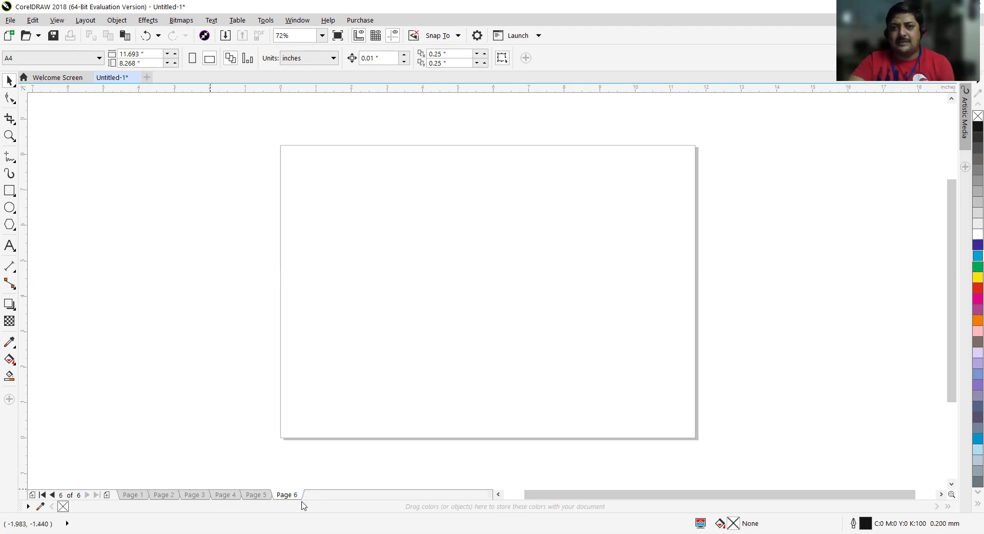
Step backward through the pages, jump to the first and last page, and return to page 6.
click(53, 496)
click(52, 495)
click(53, 496)
click(52, 495)
click(43, 496)
click(96, 495)
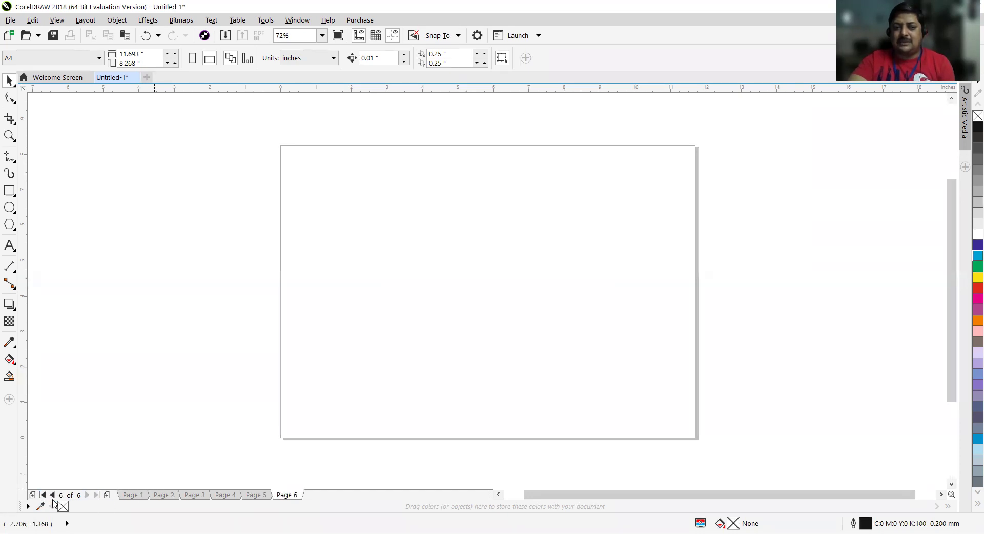
click(53, 495)
click(53, 495)
click(53, 495)
click(87, 495)
click(86, 496)
click(87, 495)
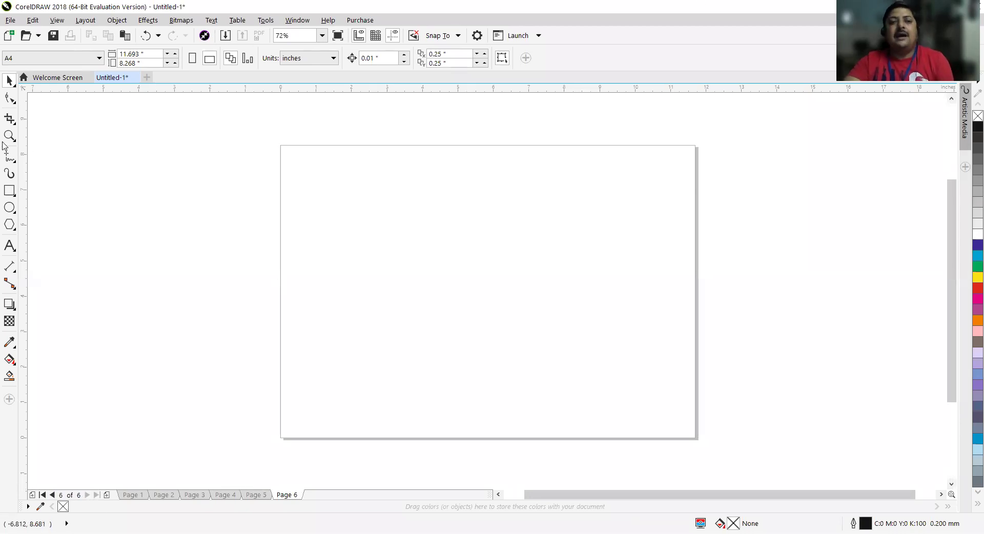
Draw a rectangle about 6.56 by 4.74 inches on page 6.
click(15, 201)
click(10, 191)
drag(332, 185, 564, 353)
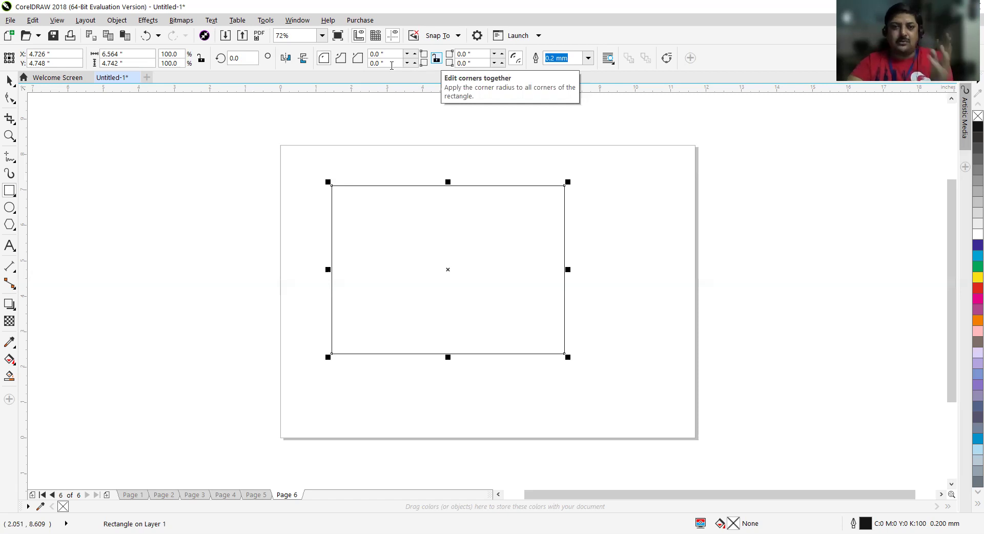
Keep the rectangle's corners edited together and round all of them to a 0.5 inch radius.
click(436, 58)
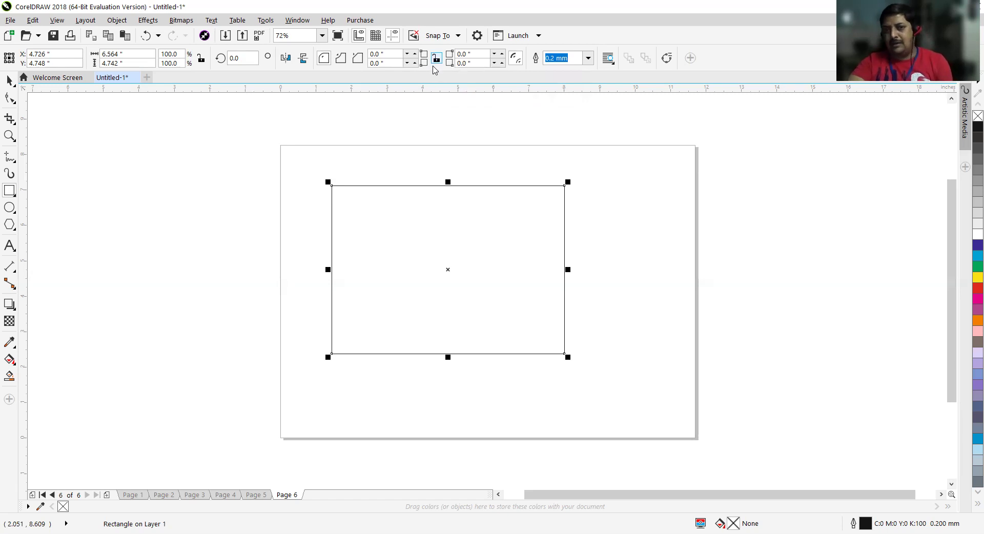
click(433, 65)
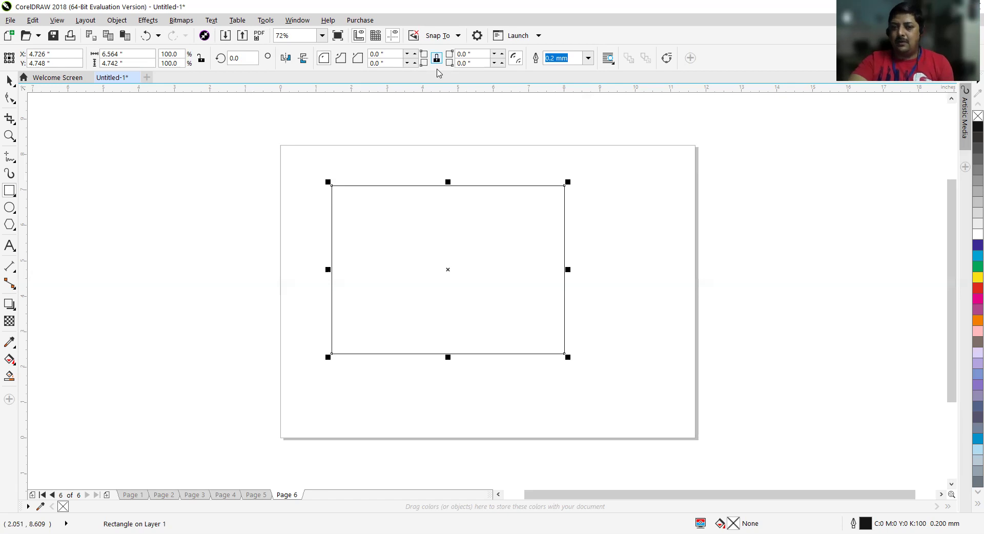
click(382, 54)
text(.5)
key(Return)
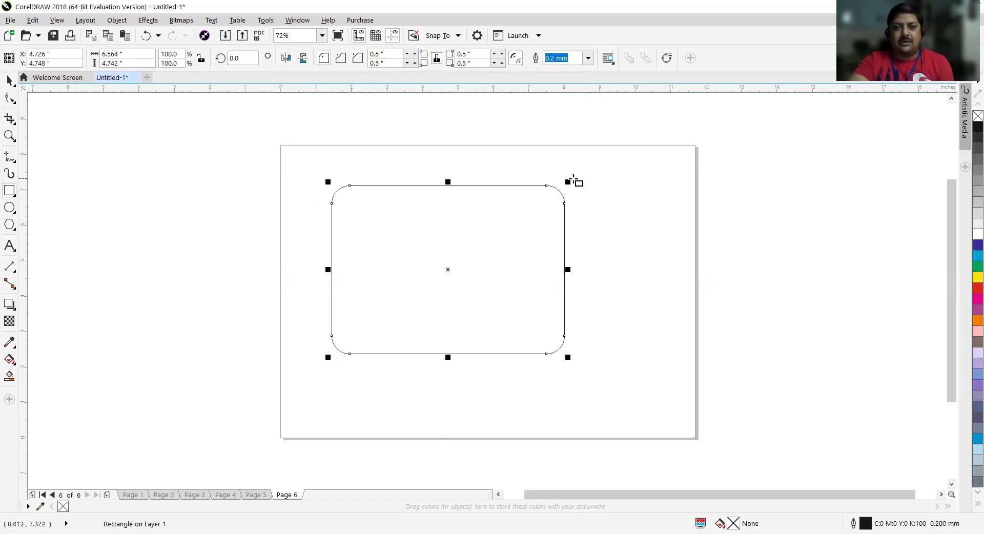
Unlink the corner radii, set only the rectangle's upper-left corner to 1 inch and finally 5 inches, and deselect it.
click(436, 58)
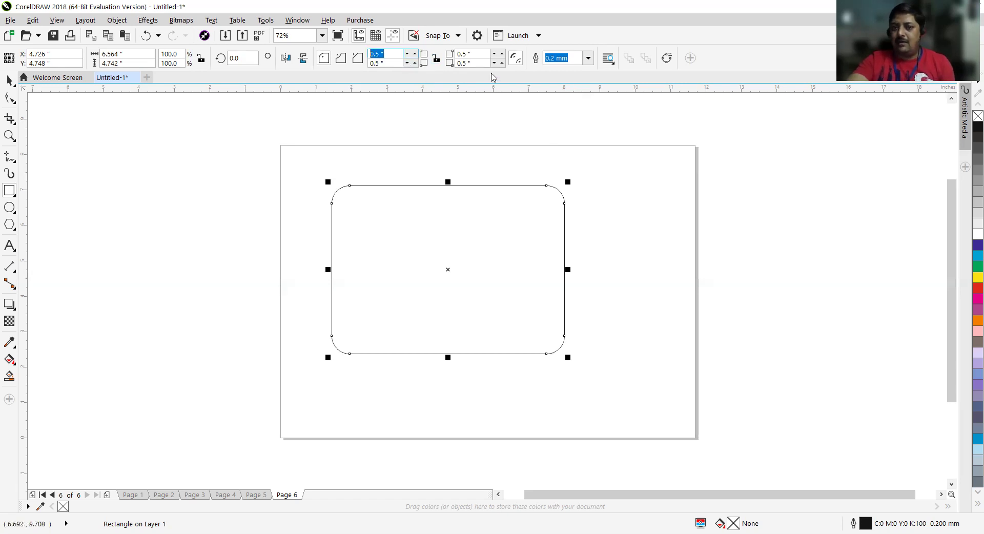
text(1)
key(Return)
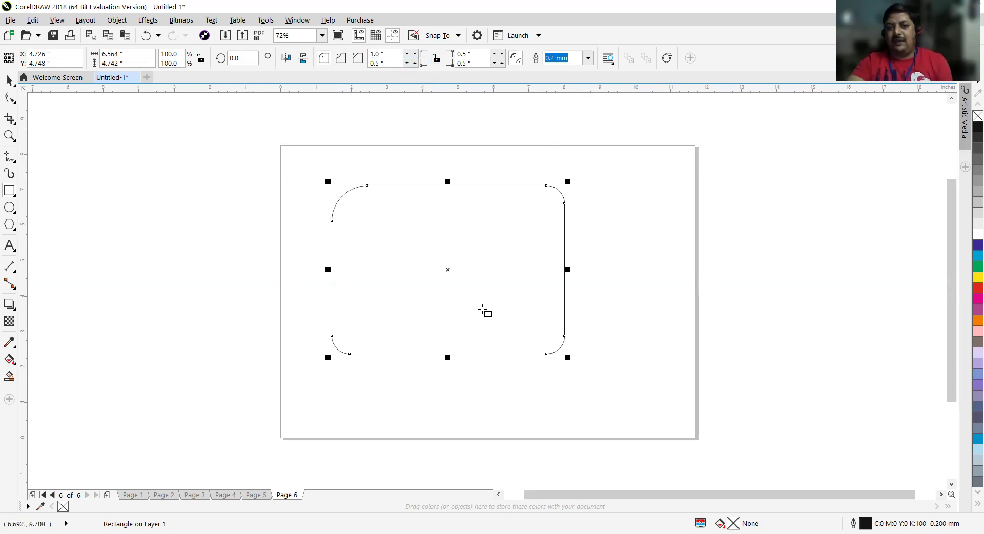
click(383, 54)
text(5)
key(Return)
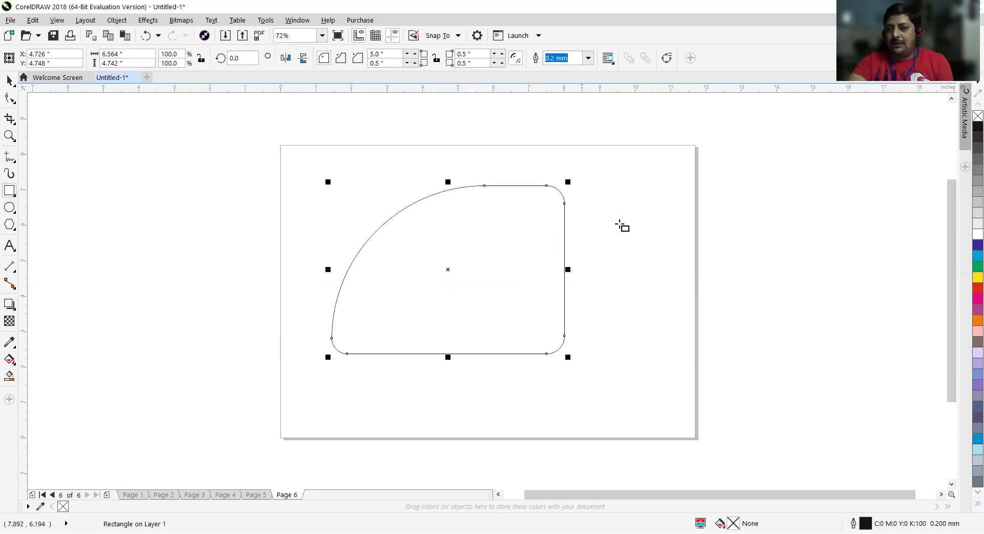
key(z)
key(space)
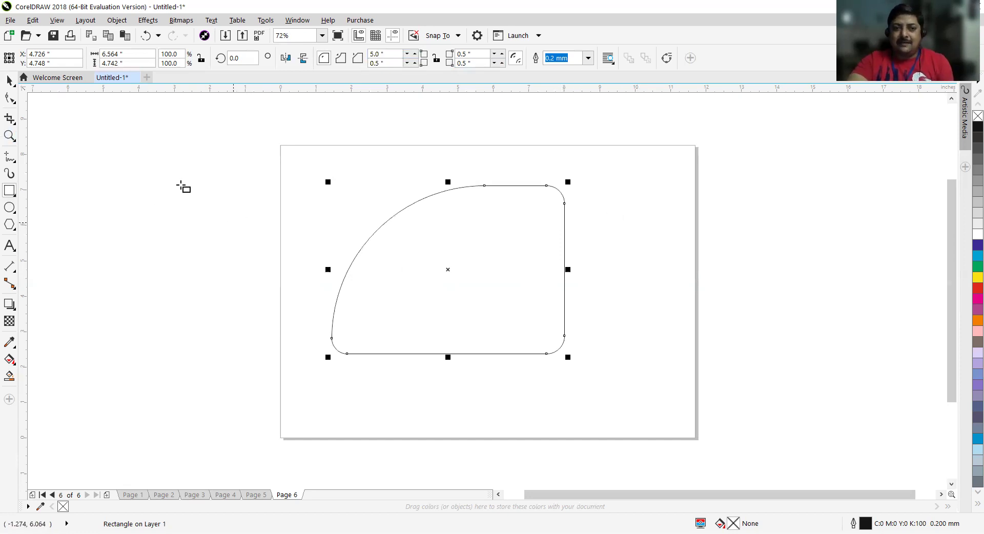
key(Escape)
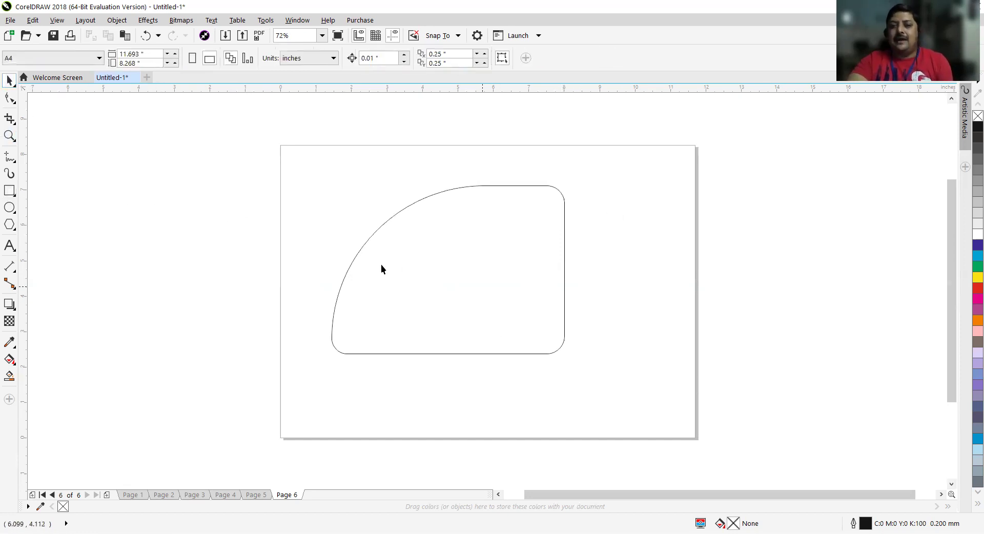
Rotate the rounded rectangle clockwise about its center to about 311.3 degrees.
click(482, 282)
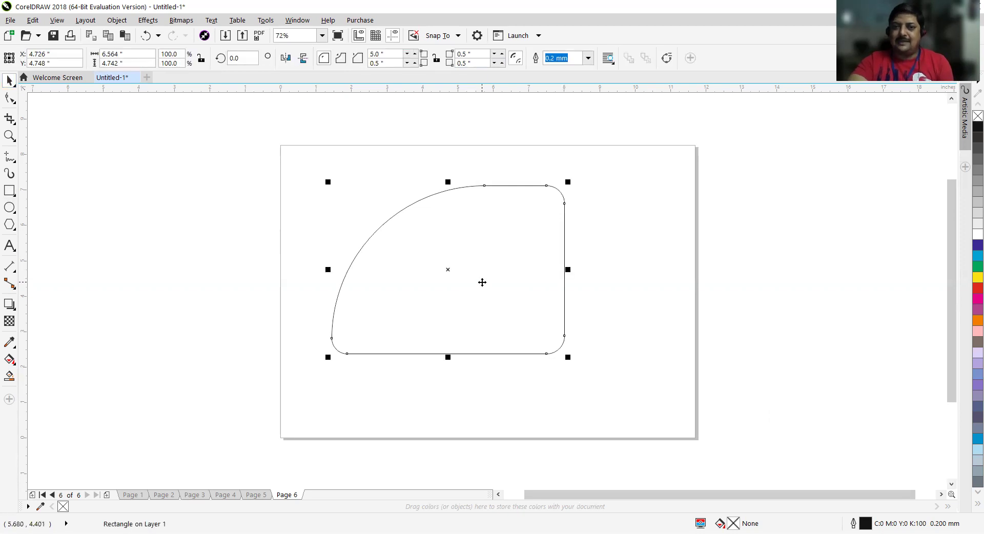
click(478, 261)
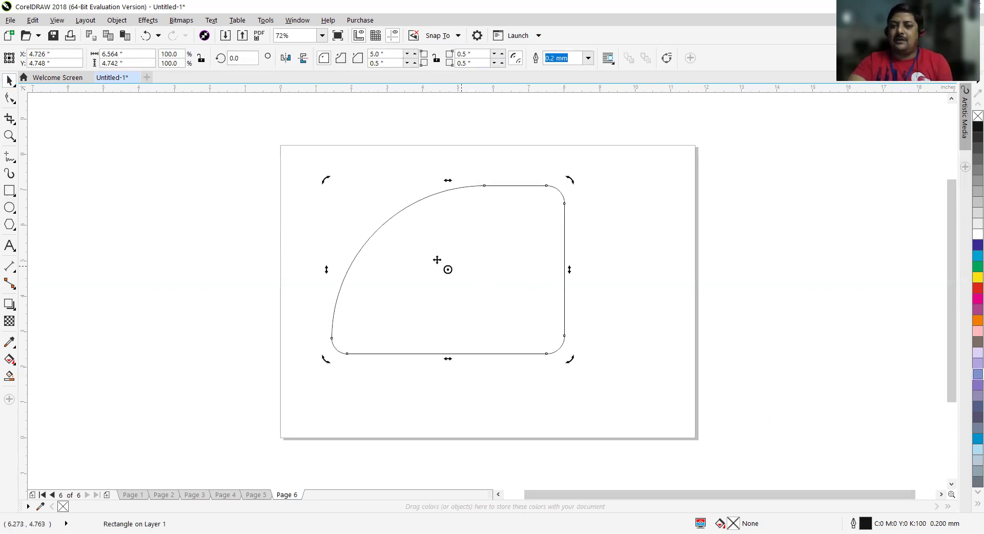
drag(570, 178, 598, 312)
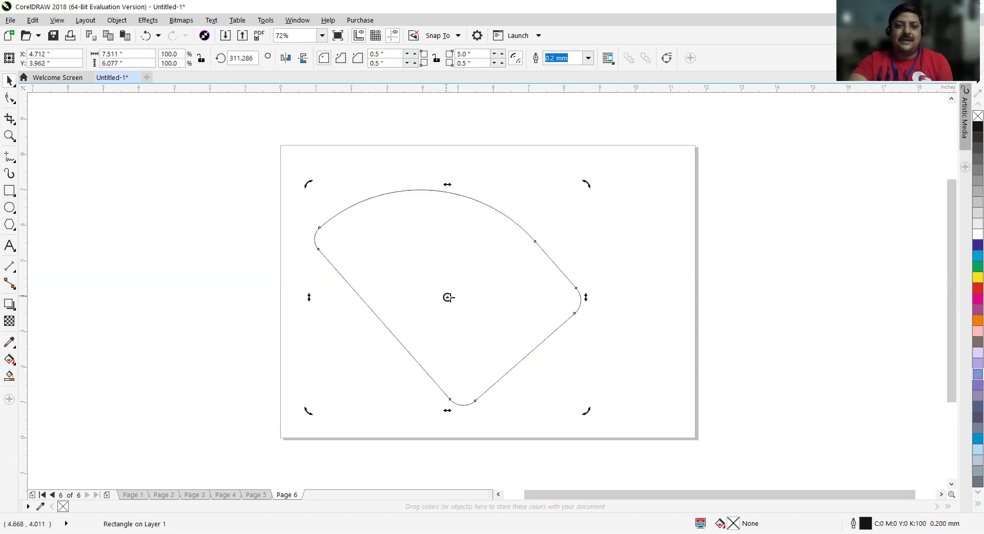
Rotate the shape about a pivot near its upper left to about 301.2 degrees, and about one at its right corner to about 313.2 degrees.
drag(447, 297, 378, 229)
drag(585, 186, 661, 222)
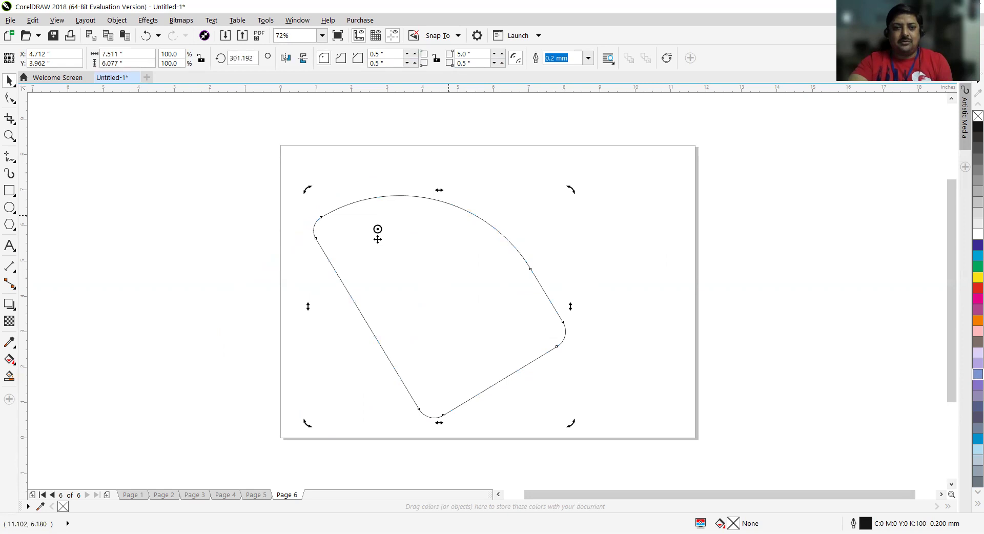
mouse_move(386, 239)
mouse_down()
mouse_move(516, 345)
mouse_move(551, 357)
mouse_move(563, 347)
mouse_up()
drag(308, 190, 462, 306)
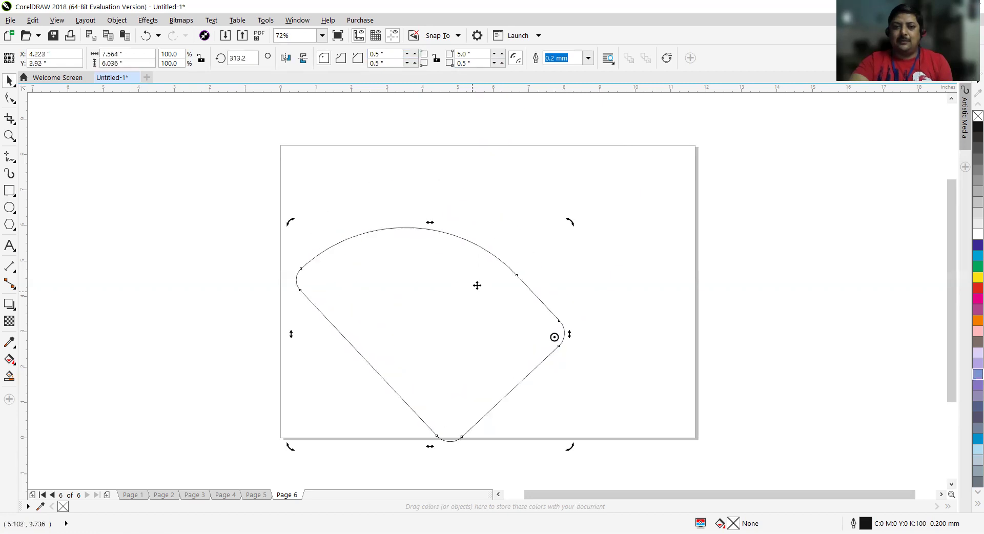
Skew the shape leftward along its top edge and upward along its right side, and reposition it on the page.
drag(430, 226, 358, 206)
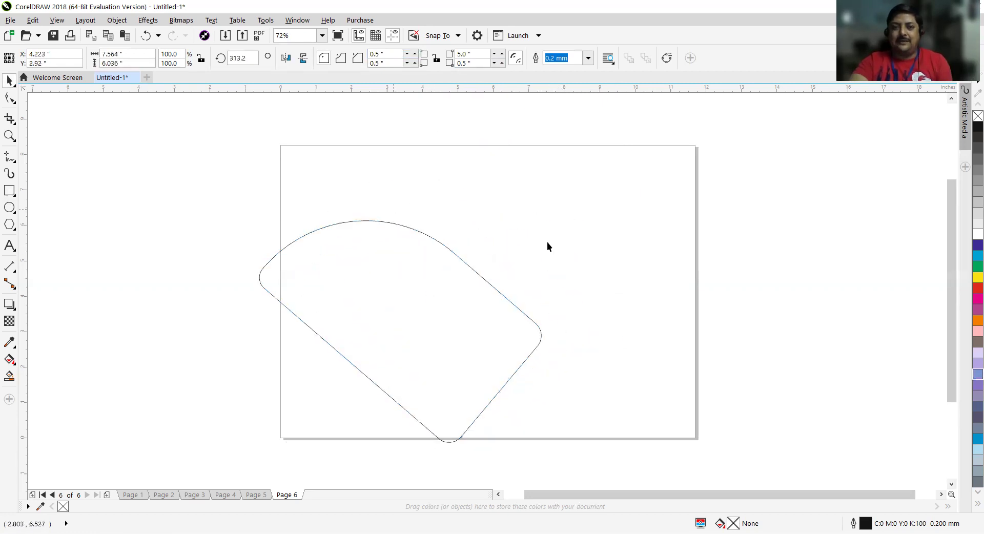
drag(545, 333, 575, 176)
drag(395, 238, 432, 240)
click(608, 315)
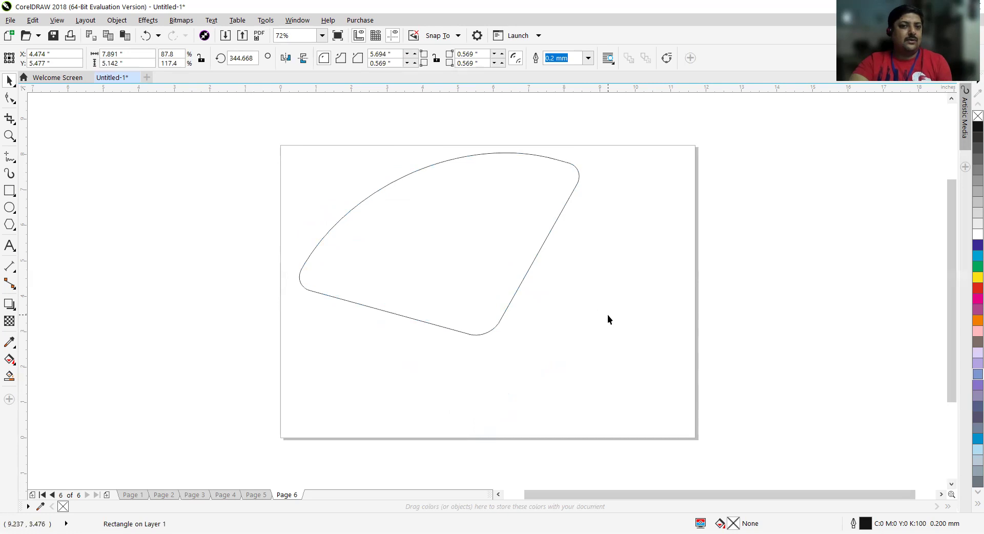
Duplicate the skewed shape, place the copy about 1.19 inches right and 0.35 inches below the original, and repeat the duplication twice.
click(413, 203)
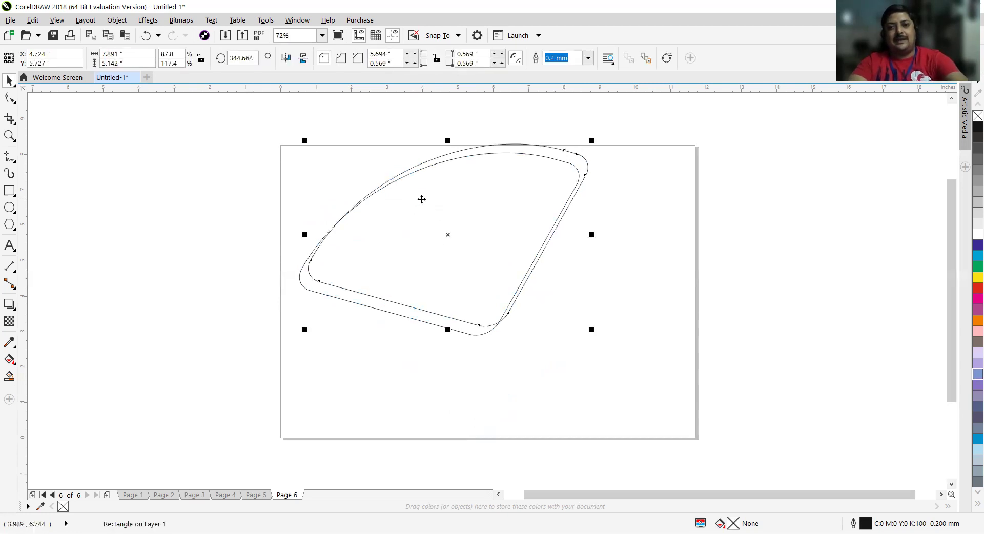
drag(445, 233, 483, 260)
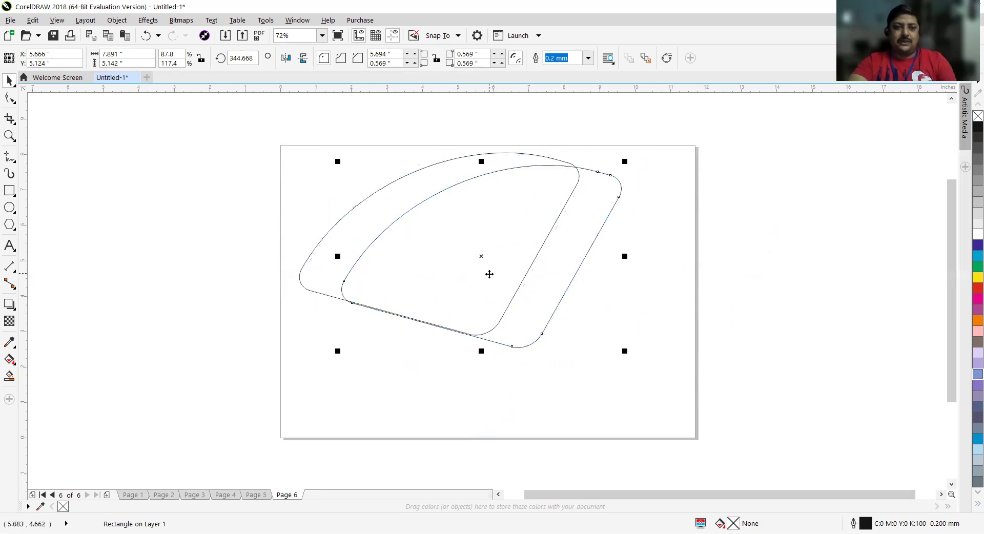
key(ctrl+r)
key(ctrl+r)
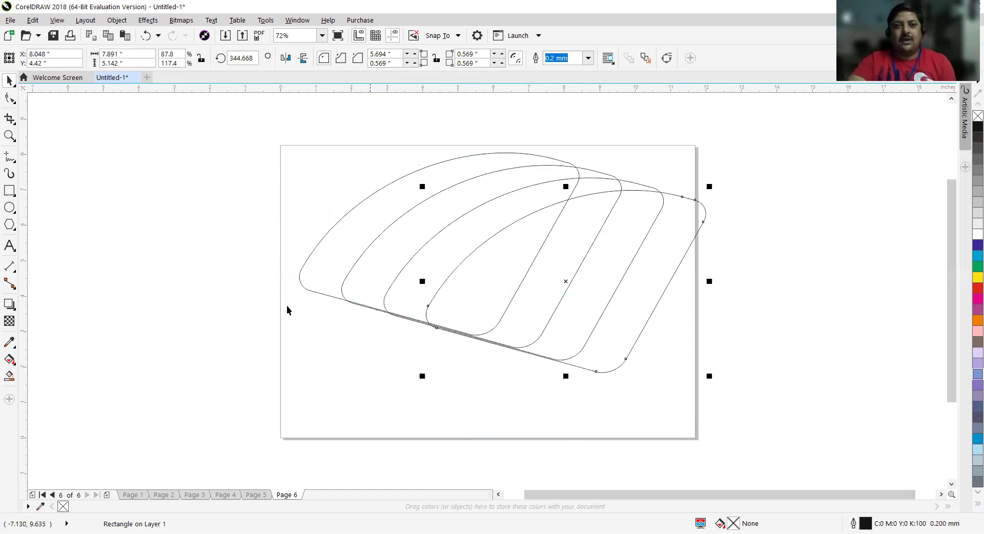
click(730, 350)
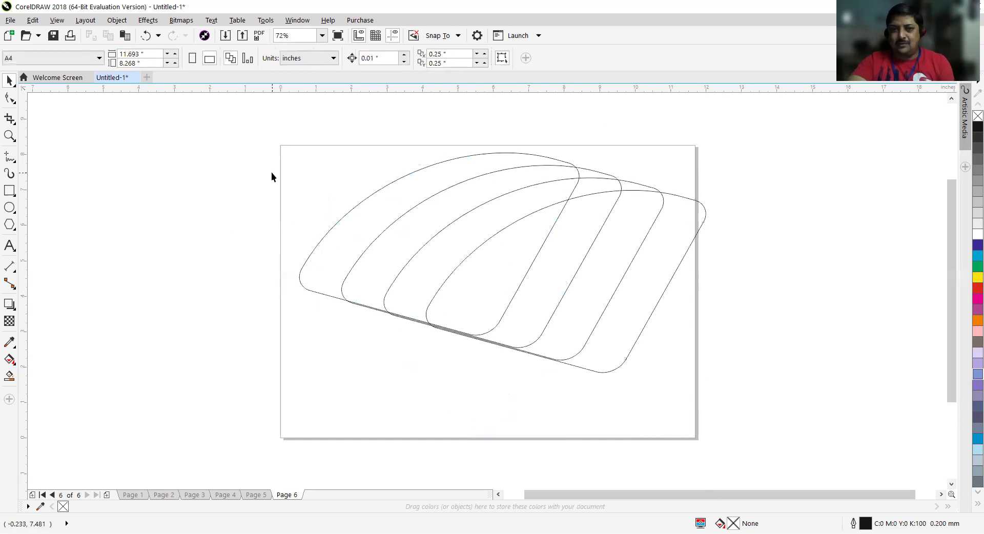
Select all four overlapping shapes with a marquee around them and clear the selection.
drag(777, 382, 770, 378)
click(240, 154)
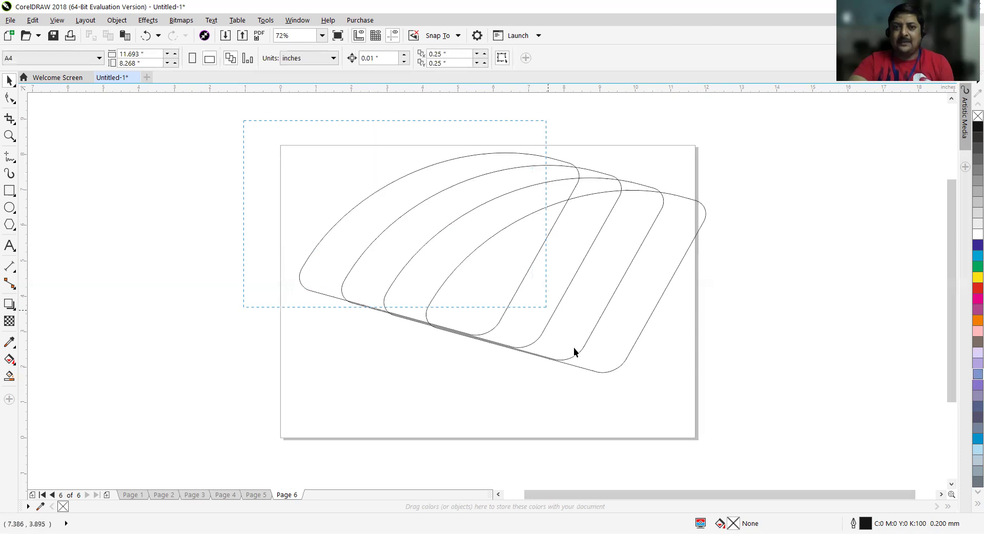
drag(761, 399, 761, 400)
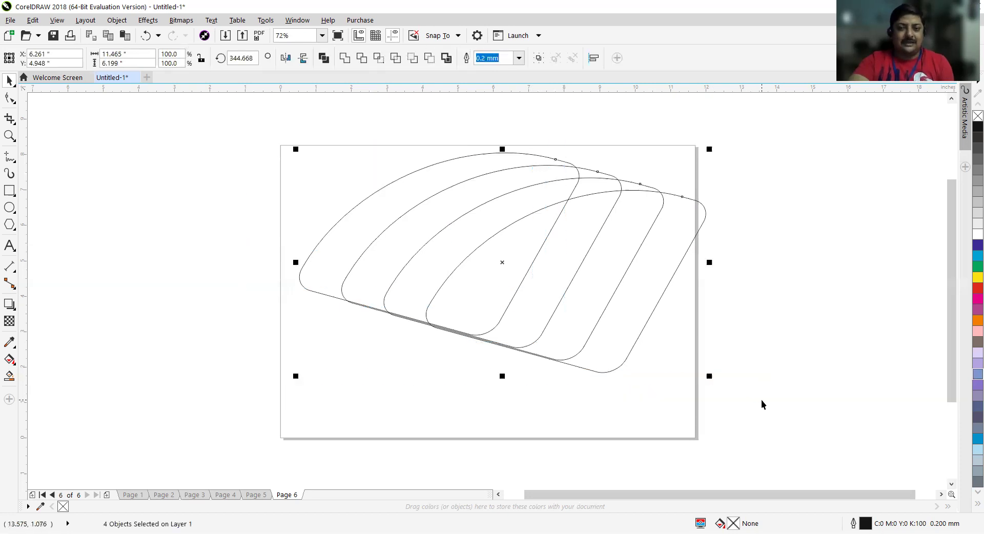
click(788, 381)
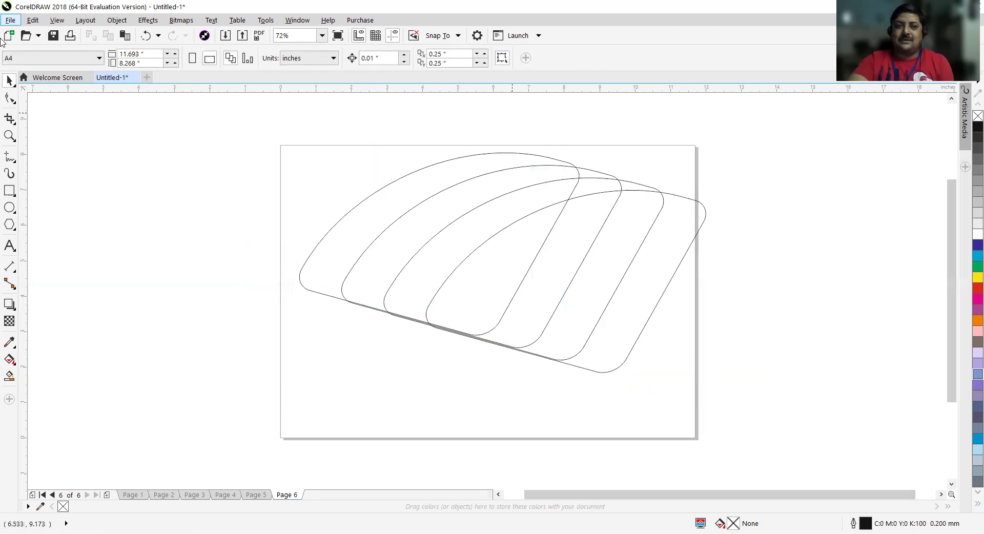
Move the leftmost original shape left, mostly off the page, to about X -3.03 and Y 5.37 inches.
drag(317, 248, 50, 252)
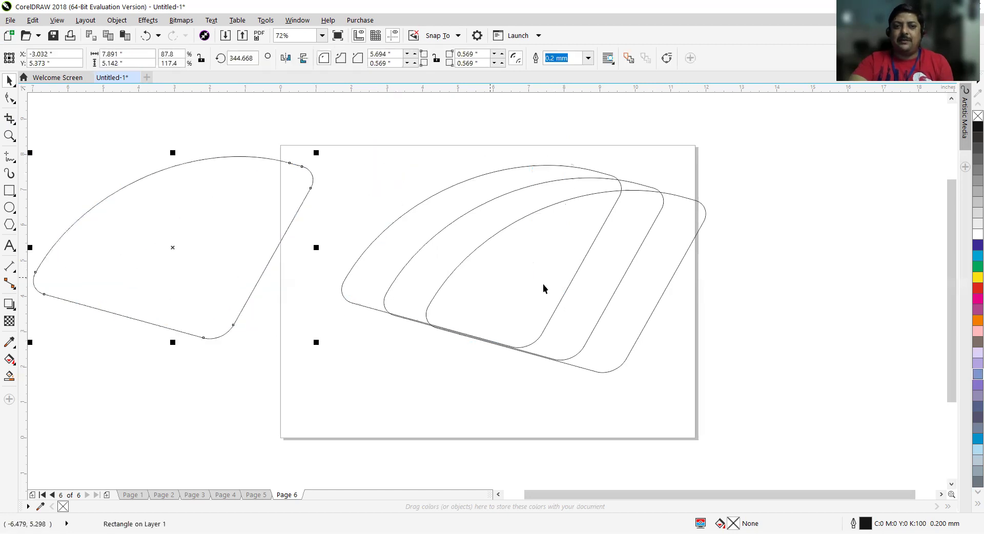
Separate the overlapping copies by moving one toward the lower right and another toward the lower left, and select all four shapes.
drag(671, 356, 653, 336)
drag(500, 294, 228, 462)
double_click(9, 81)
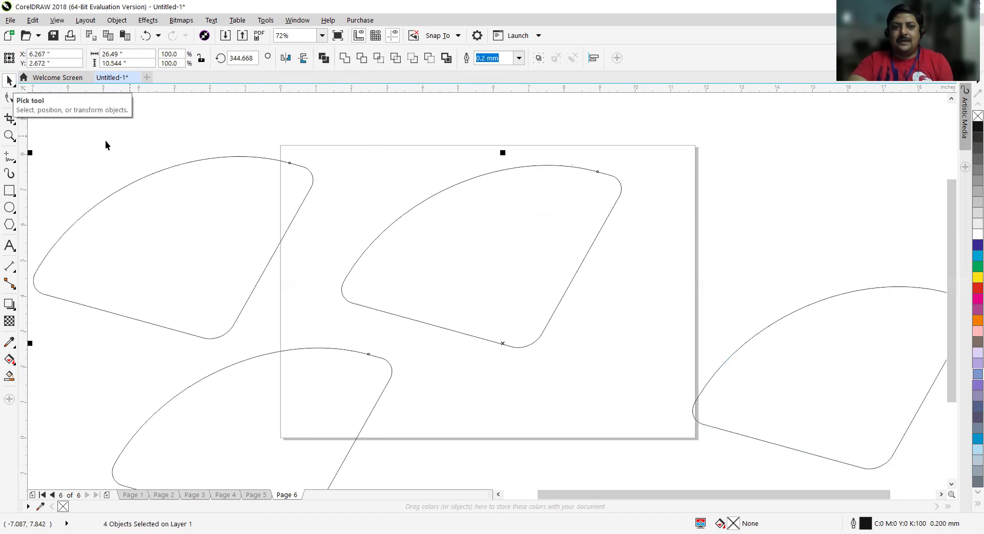
Scale the four selected shapes down to about 16.23 by 6.46 inches overall, reposition them, and delete them all.
drag(30, 153, 393, 297)
drag(484, 263, 354, 174)
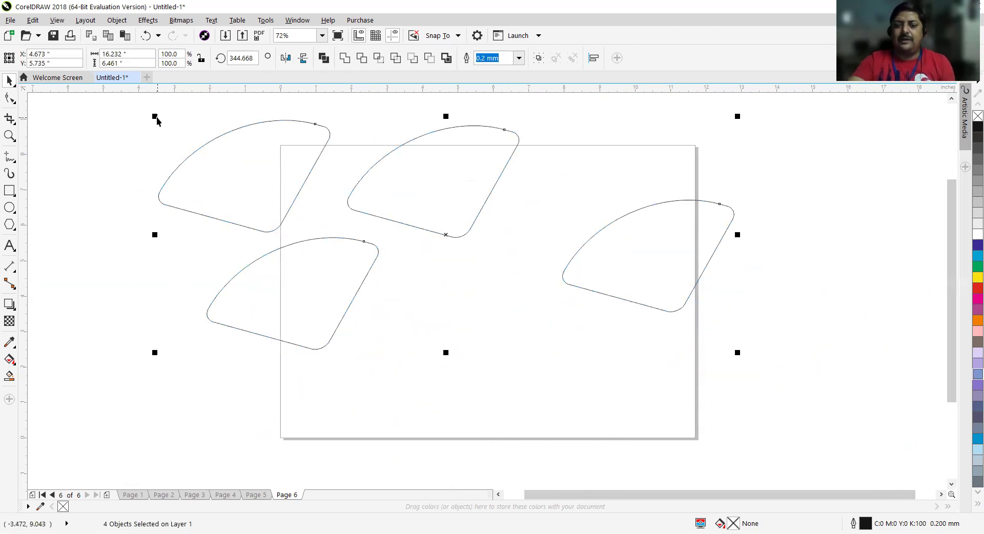
key(Delete)
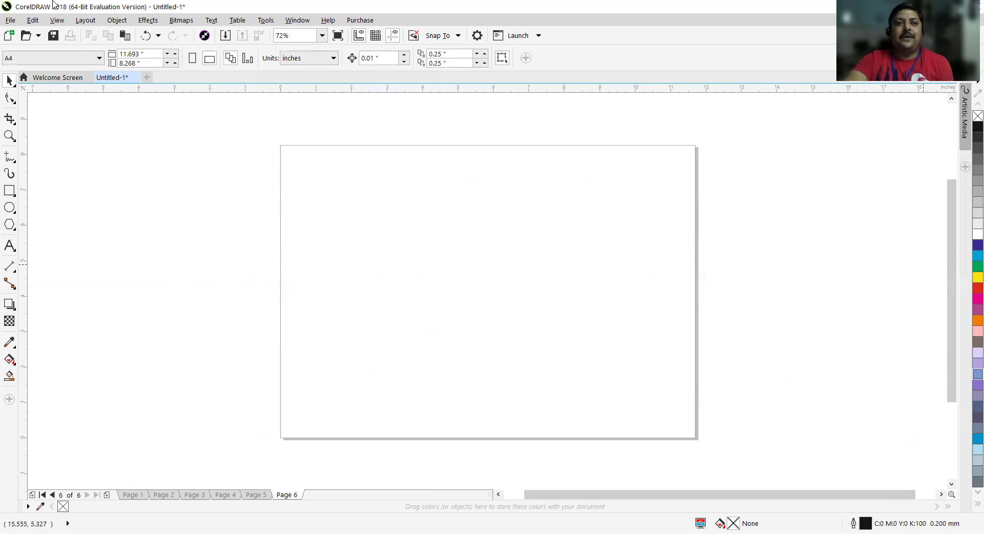
Draw a tall rectangle about 1.19 by 3.82 inches near the page's left side and fill it red.
click(9, 190)
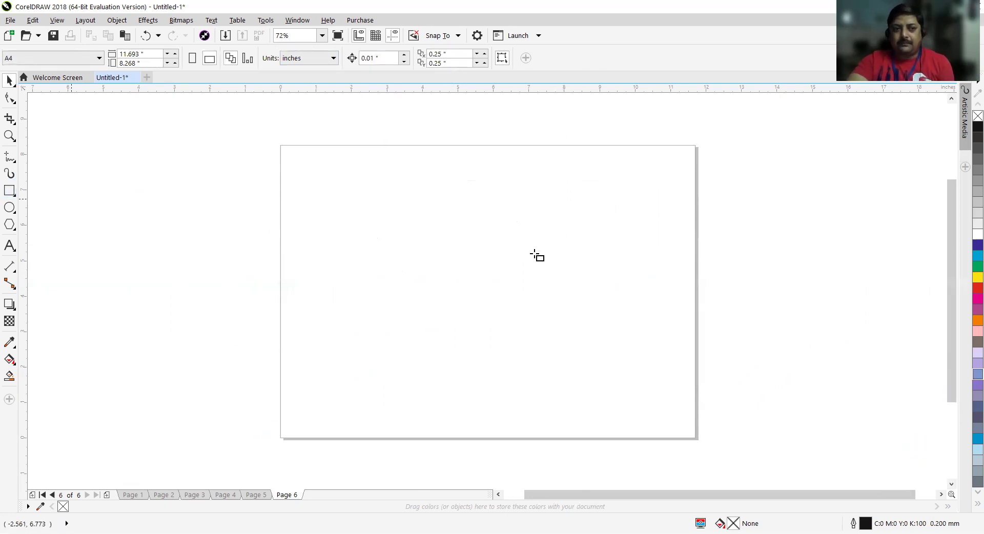
drag(333, 204, 375, 340)
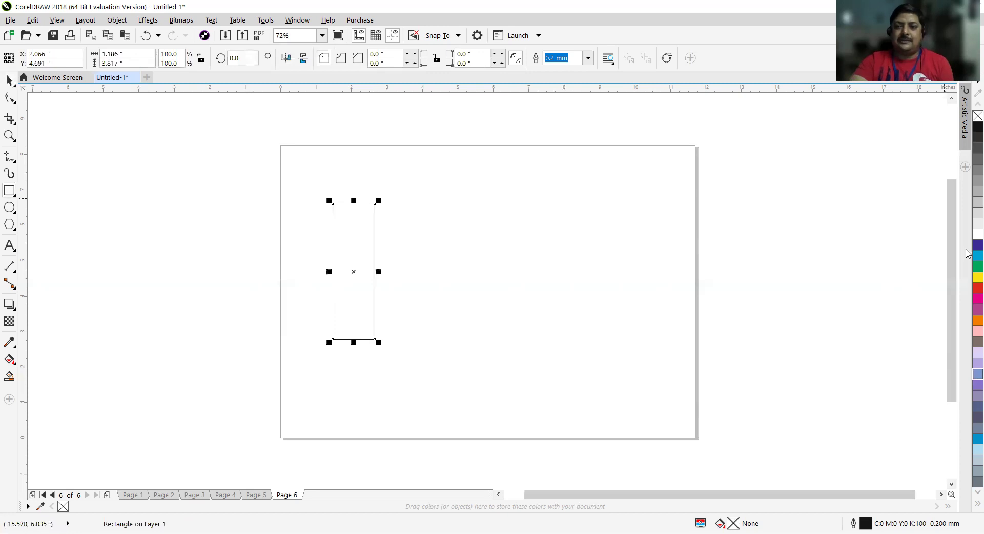
click(978, 288)
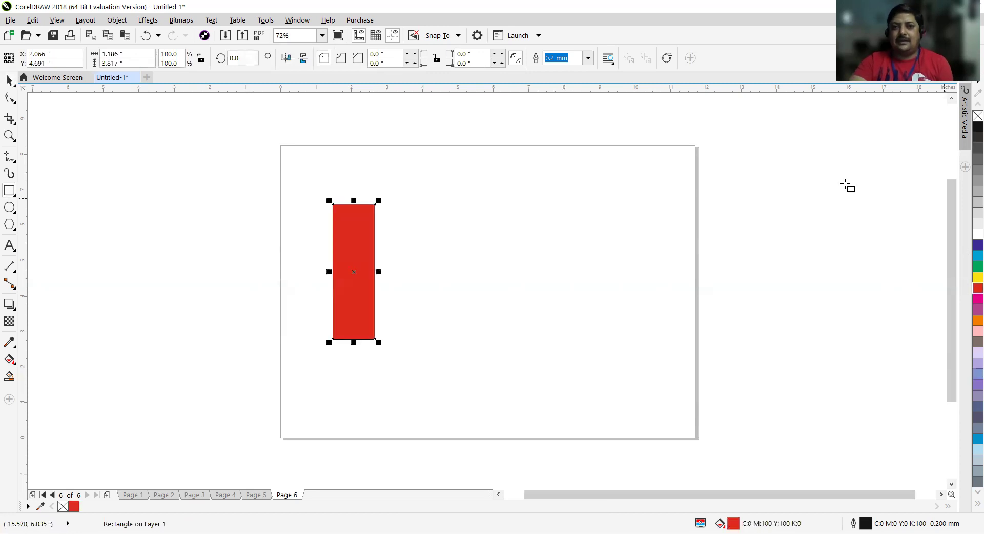
Mirror the red rectangle horizontally and move it to about X 2.77, Y 5.05 inches.
click(286, 59)
drag(356, 272, 377, 258)
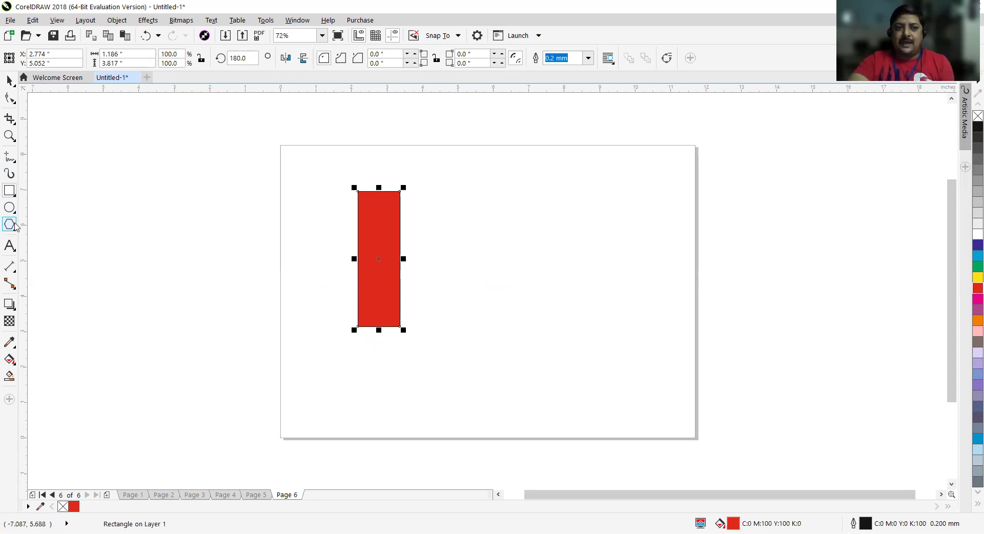
Draw an ellipse about 2.72 by 2.57 inches over the red rectangle's upper part and fill it yellow.
mouse_move(332, 178)
mouse_down()
mouse_move(348, 216)
mouse_move(430, 269)
mouse_up()
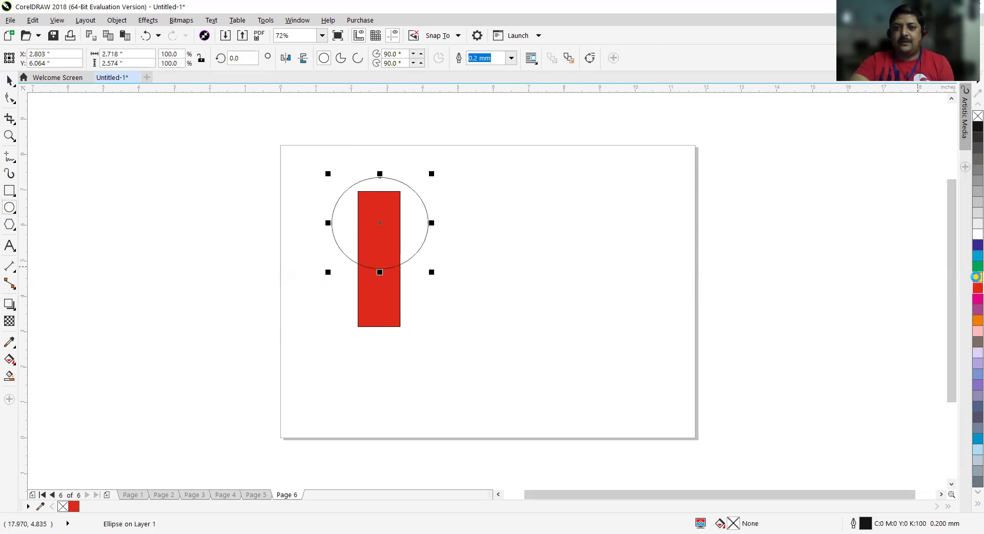
click(978, 277)
Select the yellow ellipse and red rectangle together and mirror them vertically.
key(space)
drag(302, 162, 485, 393)
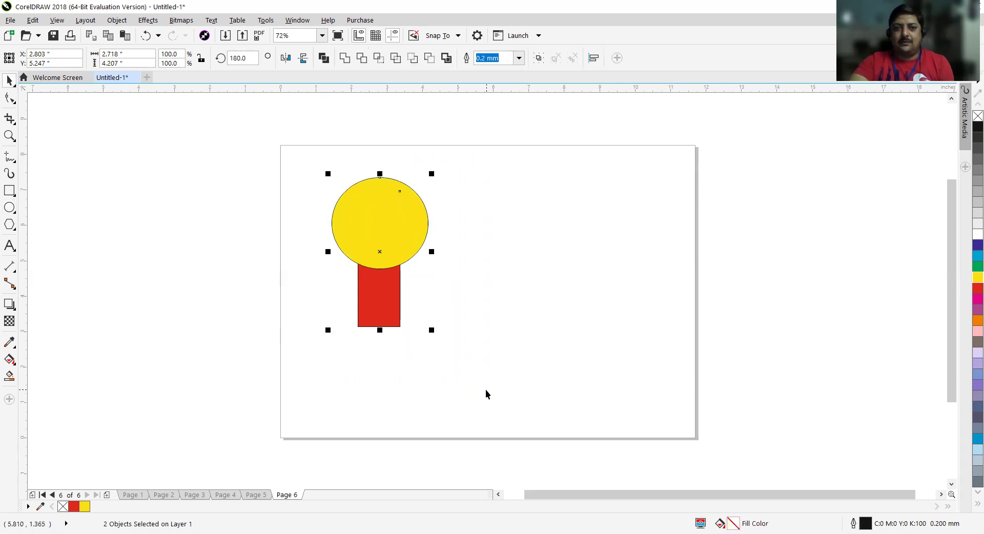
click(304, 58)
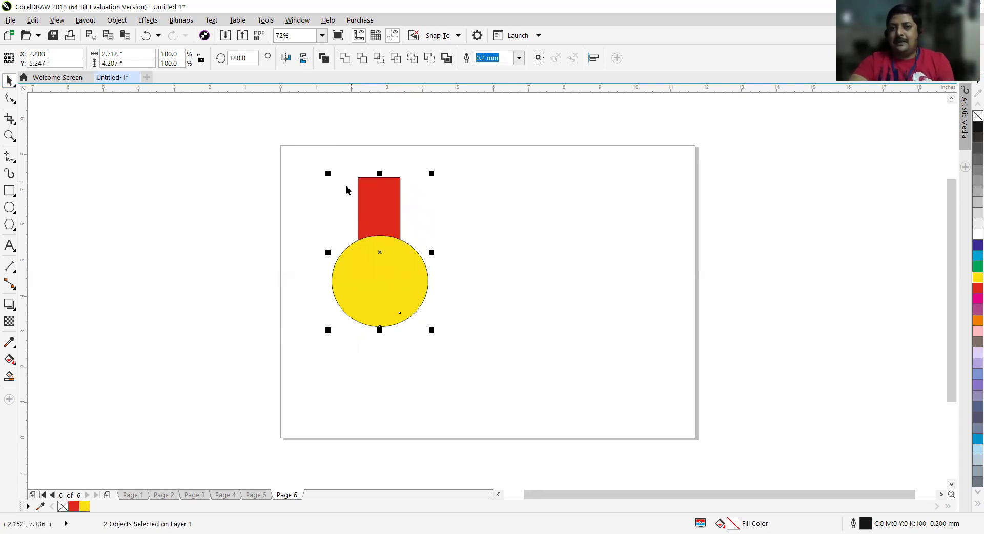
Move the yellow ellipse right to about X 4.00, Y 4.72 inches and select it together with the rectangle.
key(Escape)
drag(406, 286, 423, 274)
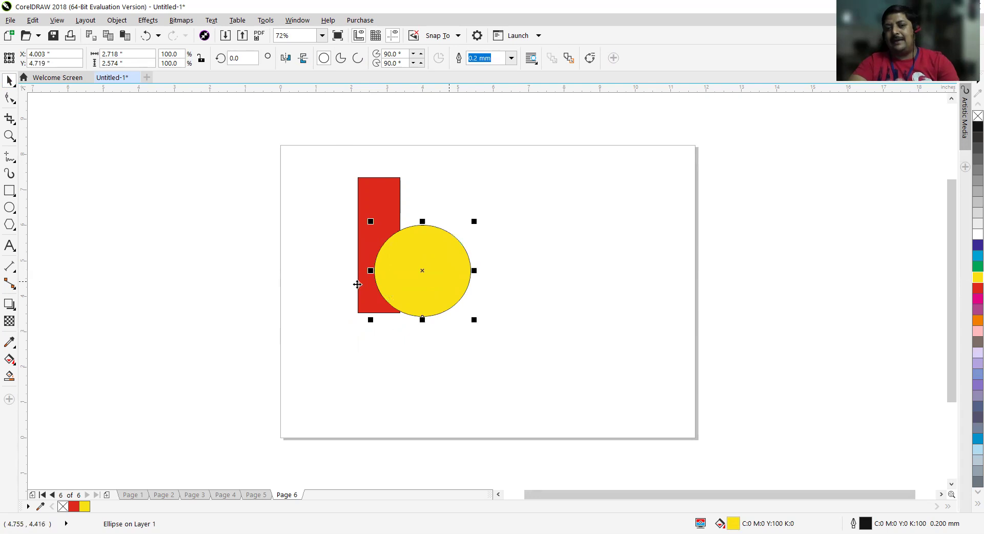
drag(319, 154, 493, 349)
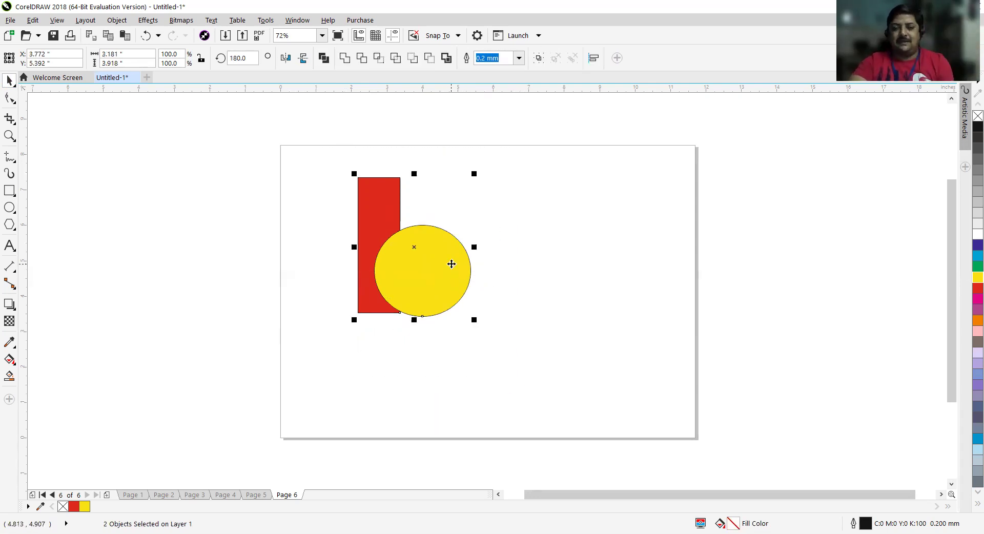
Flip both shapes leftward by stretching their right side past the left side, and undo the change.
drag(475, 247, 276, 222)
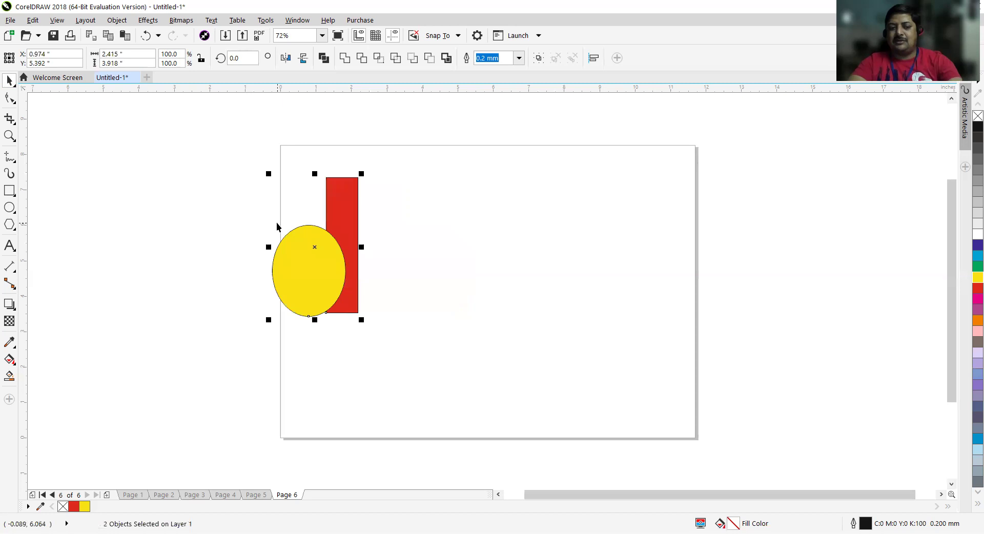
key(ctrl+z)
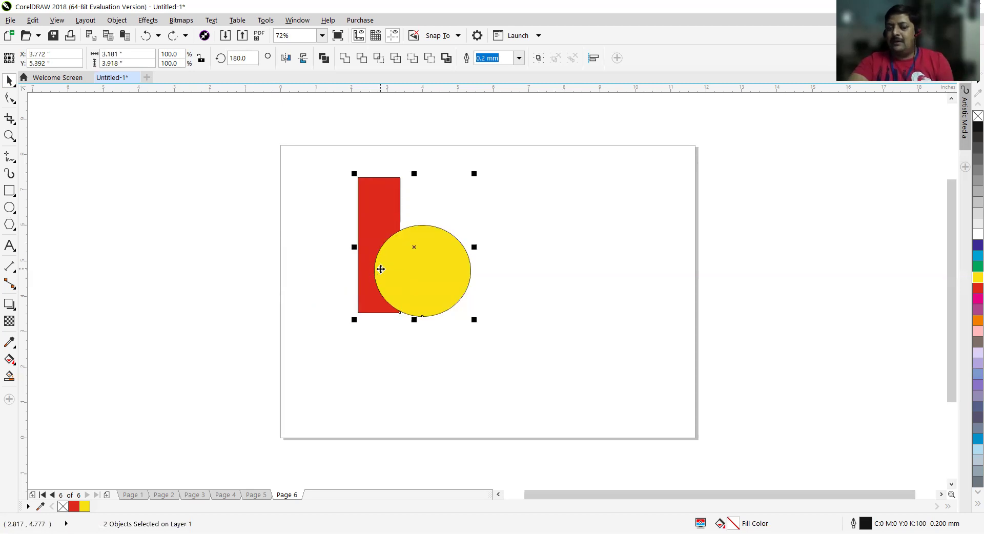
Mirror the selected ellipse and rectangle both horizontally and vertically.
click(286, 59)
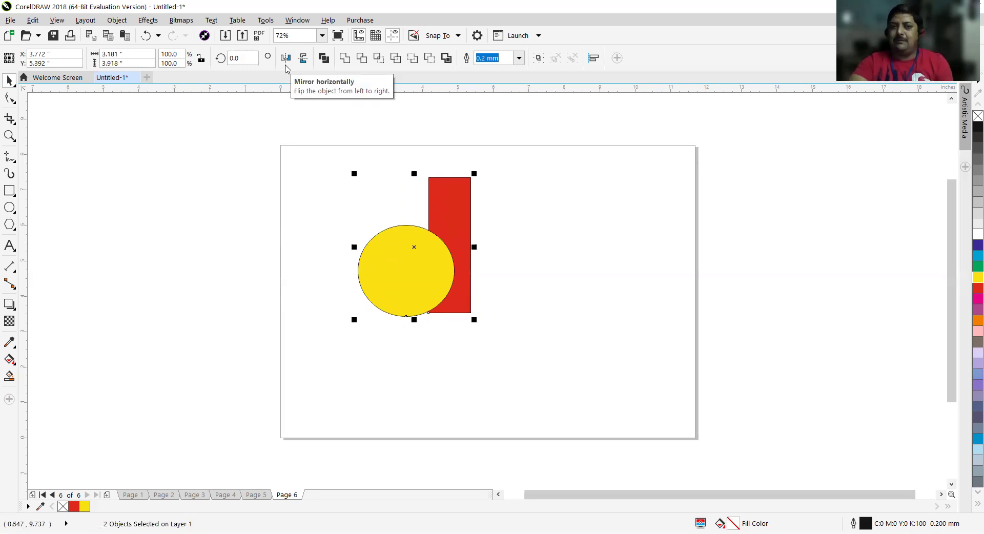
click(301, 61)
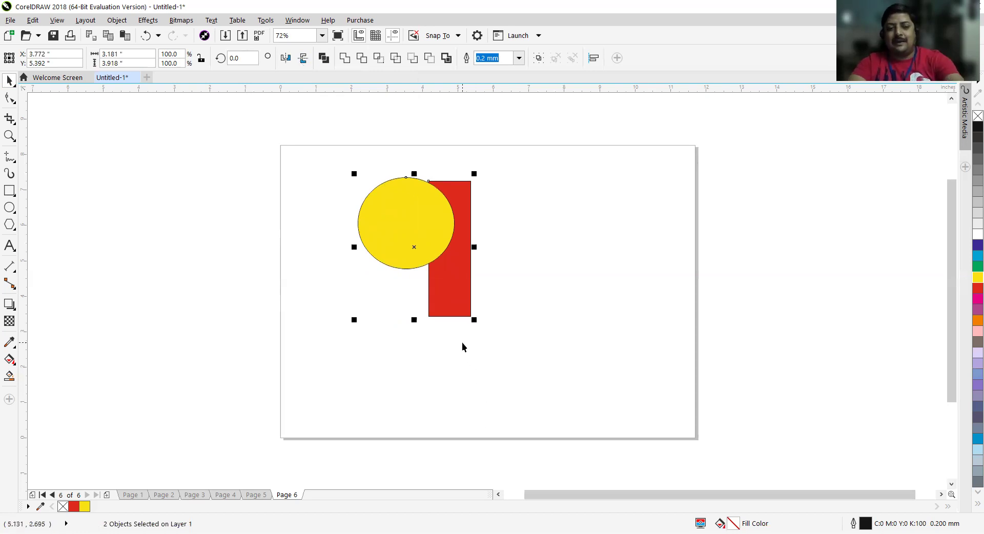
Duplicate the two shapes, mirror the copy horizontally, and place it left of the original at about X 0.09, Y 5.37 inches.
key(ctrl+d)
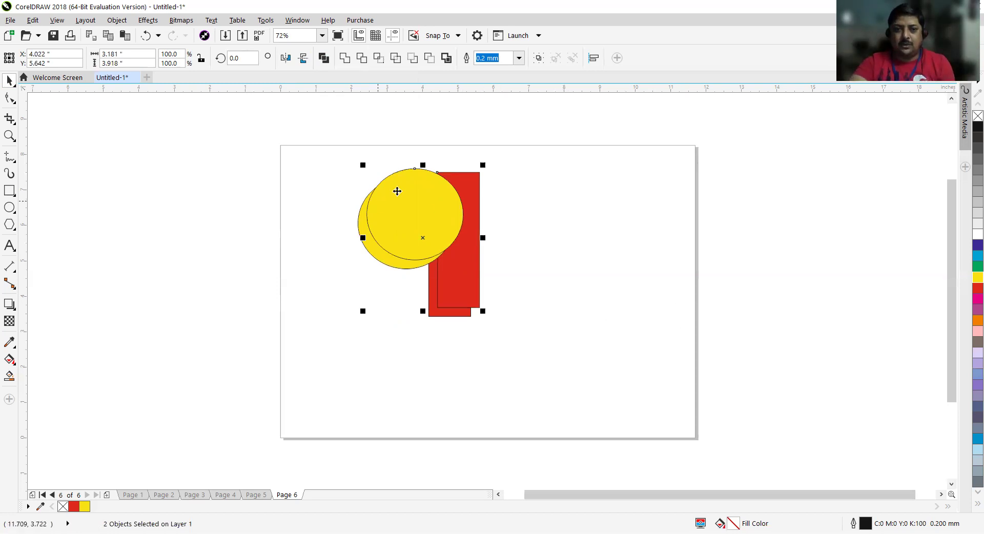
click(285, 59)
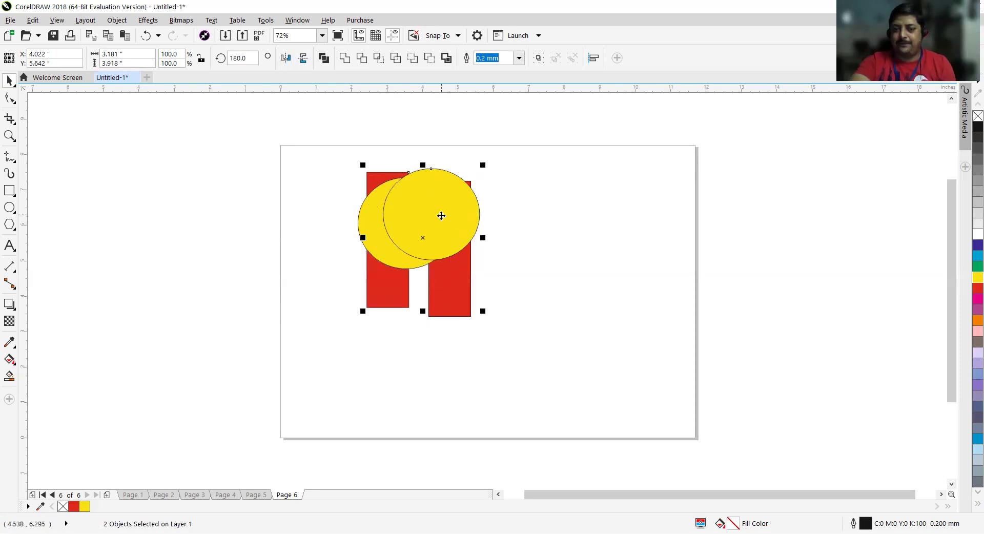
drag(418, 246, 240, 293)
click(602, 314)
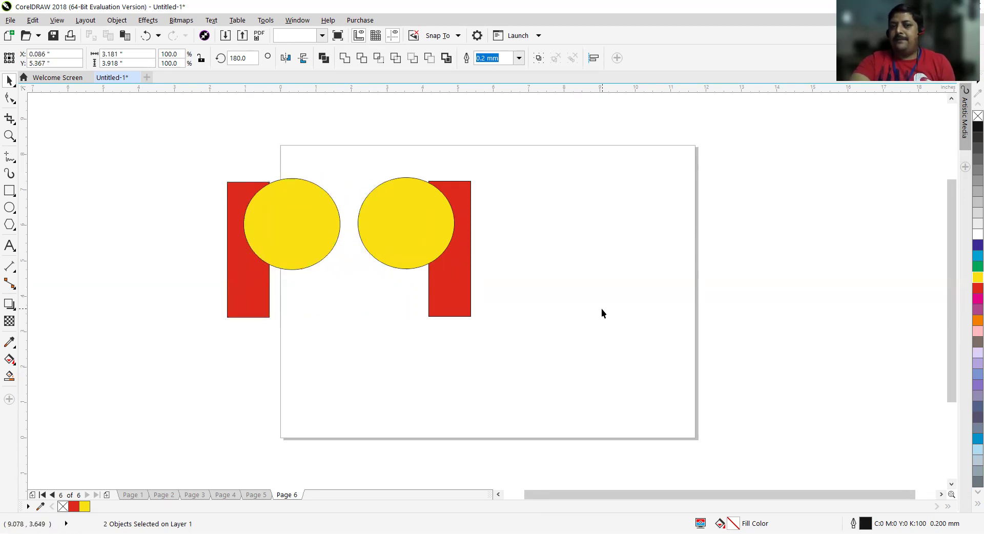
Move all four shapes to about X 4.3, Y 5.91 inches and place a vertically mirrored duplicate of them directly below.
drag(192, 163, 610, 341)
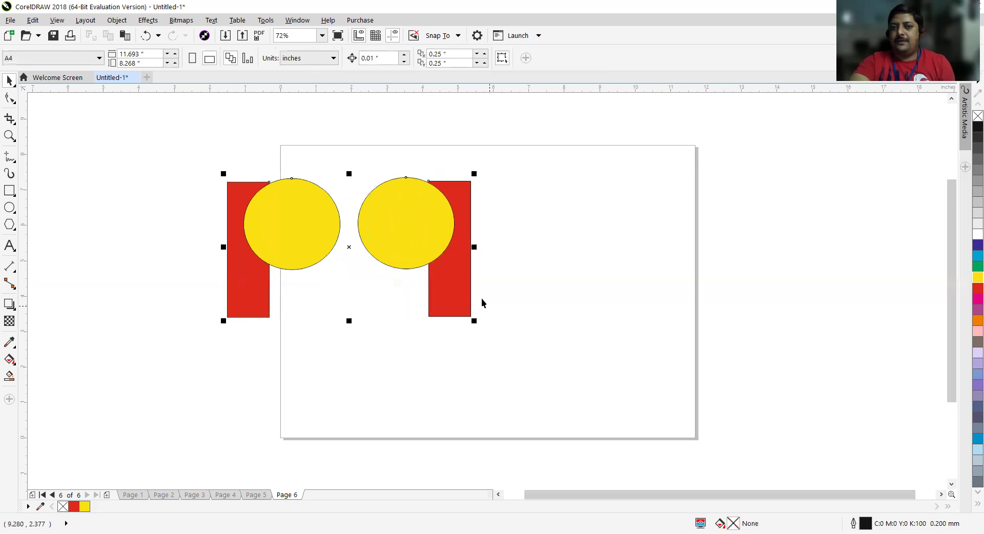
drag(459, 280, 543, 261)
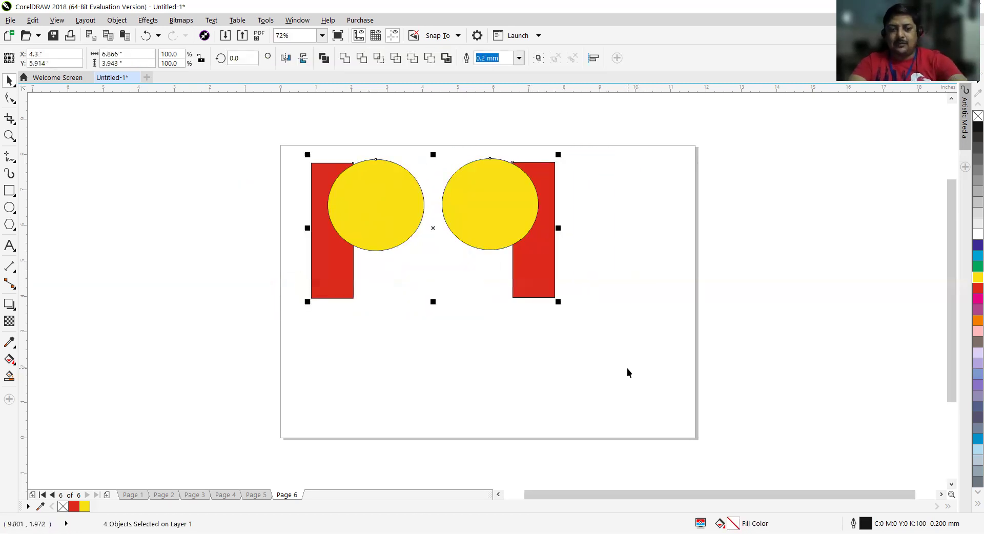
key(ctrl+d)
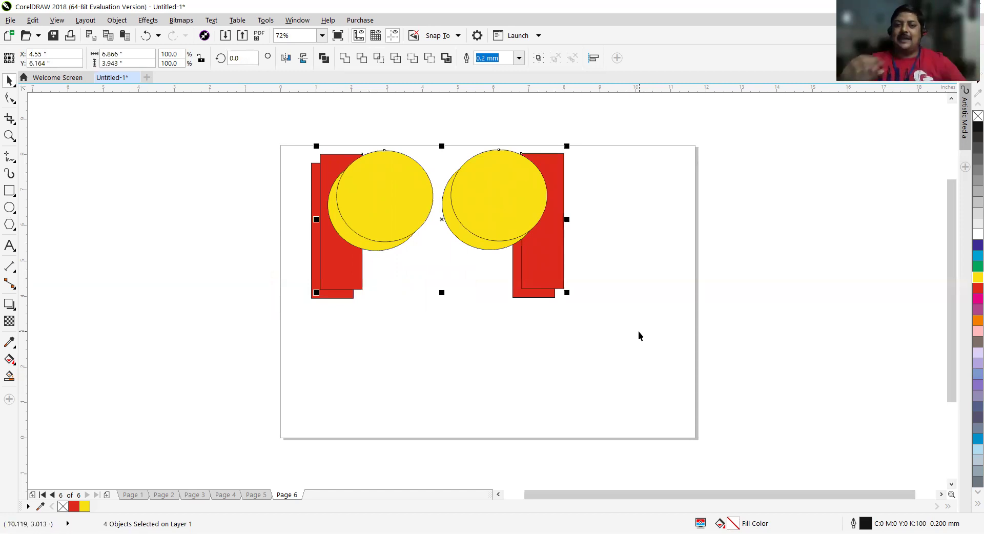
click(303, 60)
drag(511, 248, 499, 400)
click(681, 361)
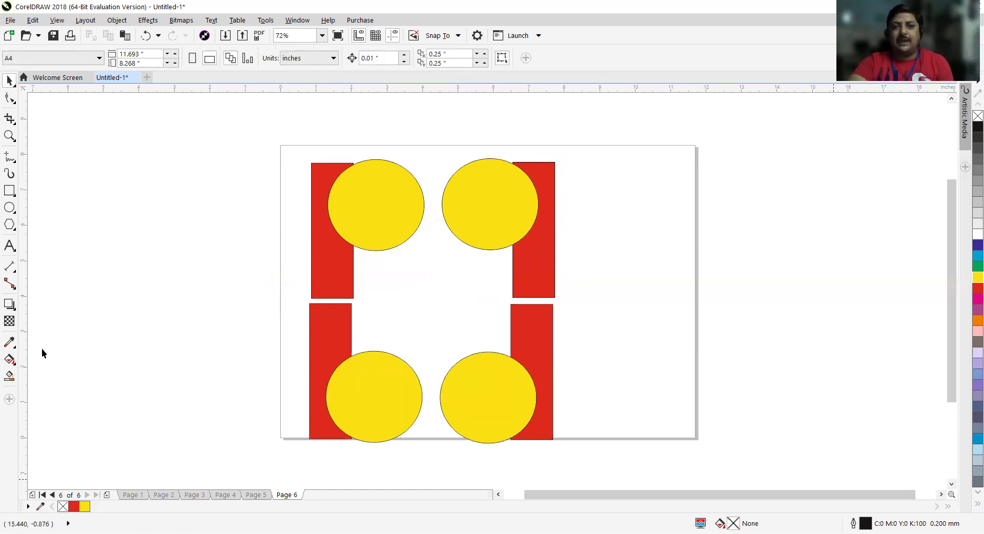
Inspect the gap between the upper and lower left rectangles, and delete all eight shapes from the page.
scroll(307, 311, up, 3)
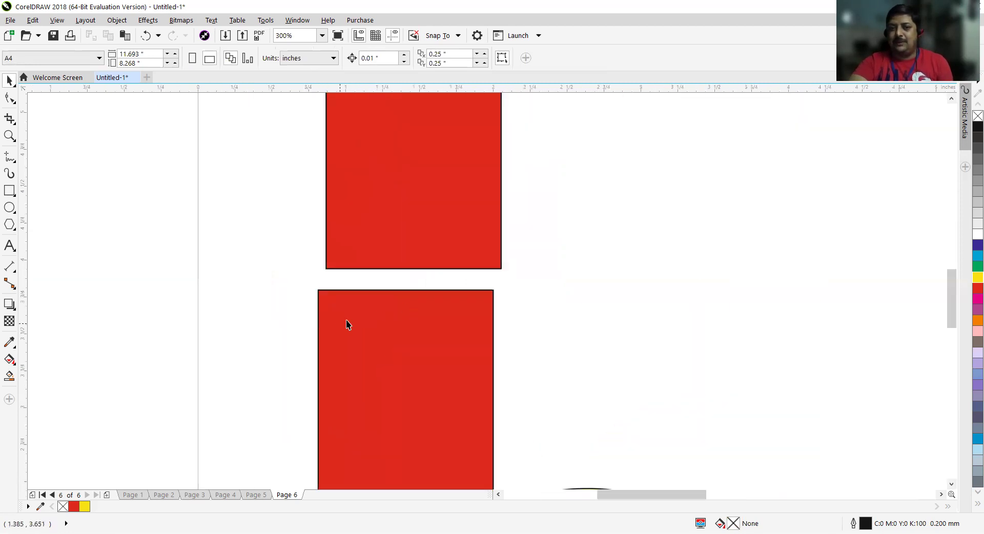
scroll(341, 319, up, 2)
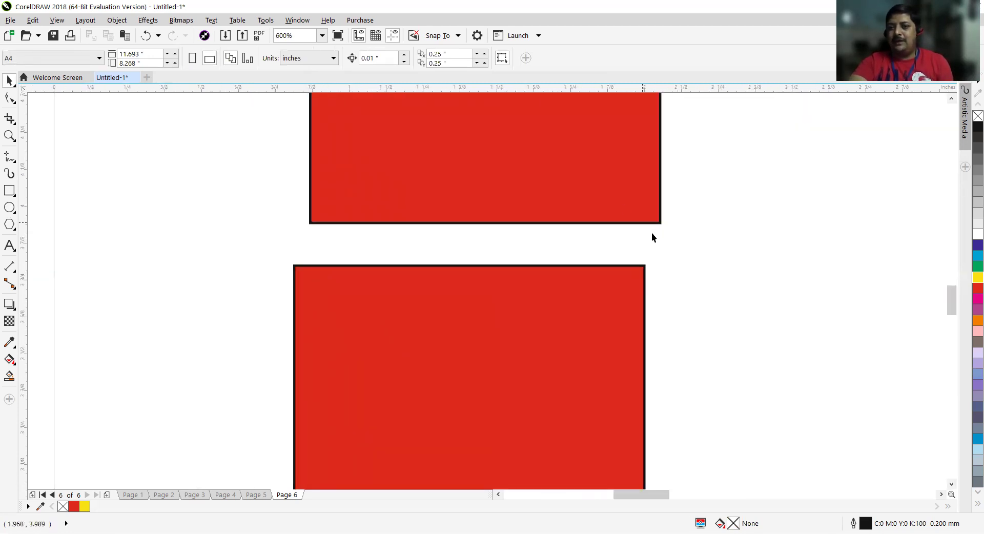
scroll(905, 318, down, 3)
scroll(740, 373, down, 2)
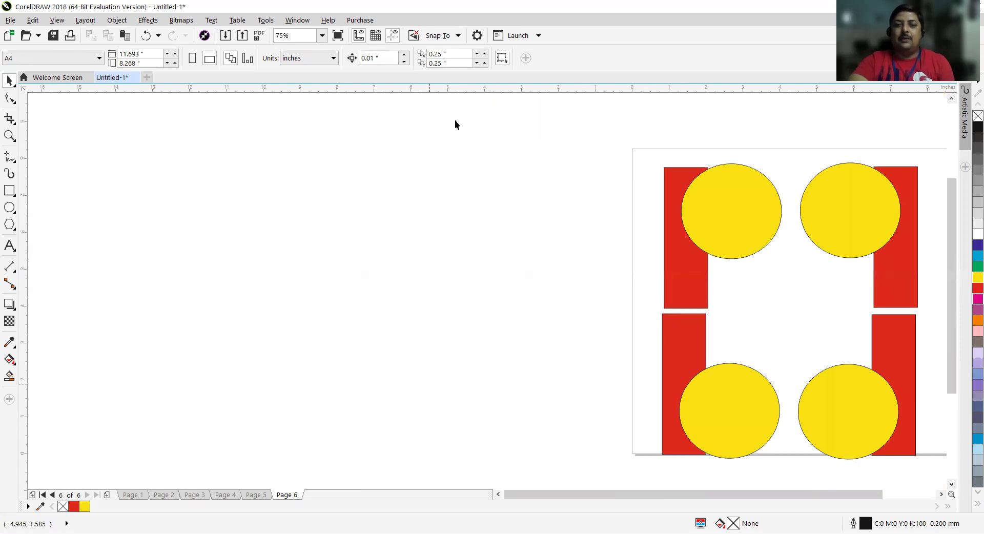
scroll(681, 500, right, 3)
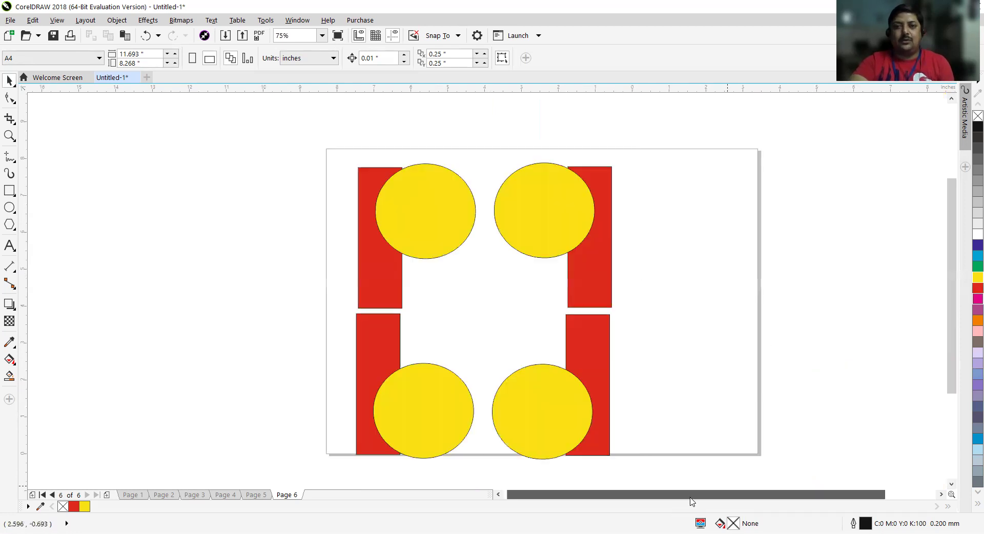
drag(344, 159, 710, 455)
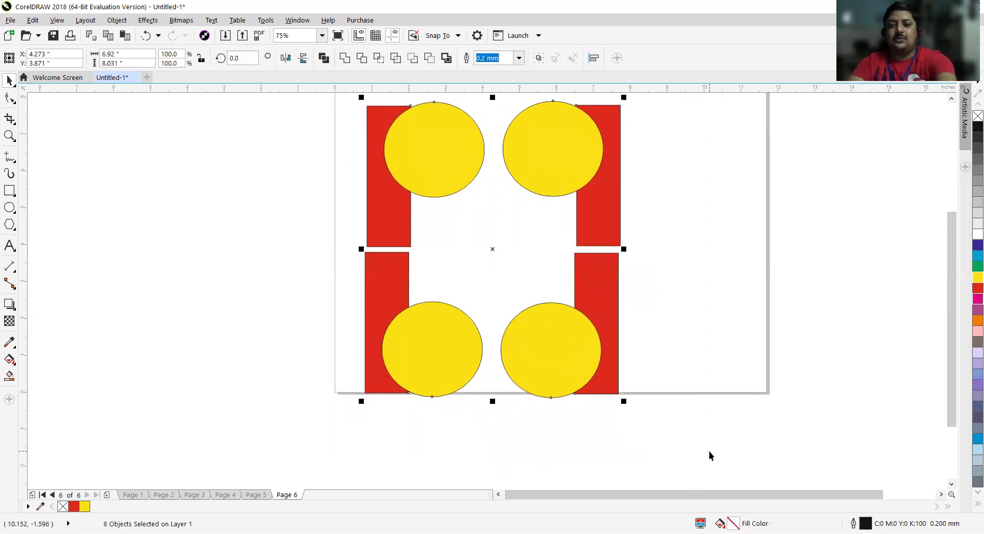
key(Delete)
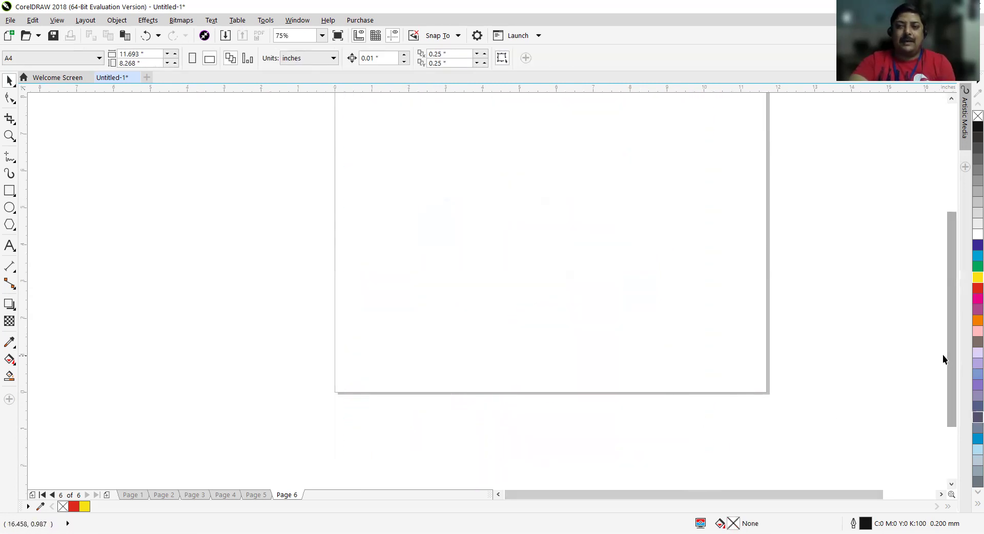
drag(955, 358, 958, 336)
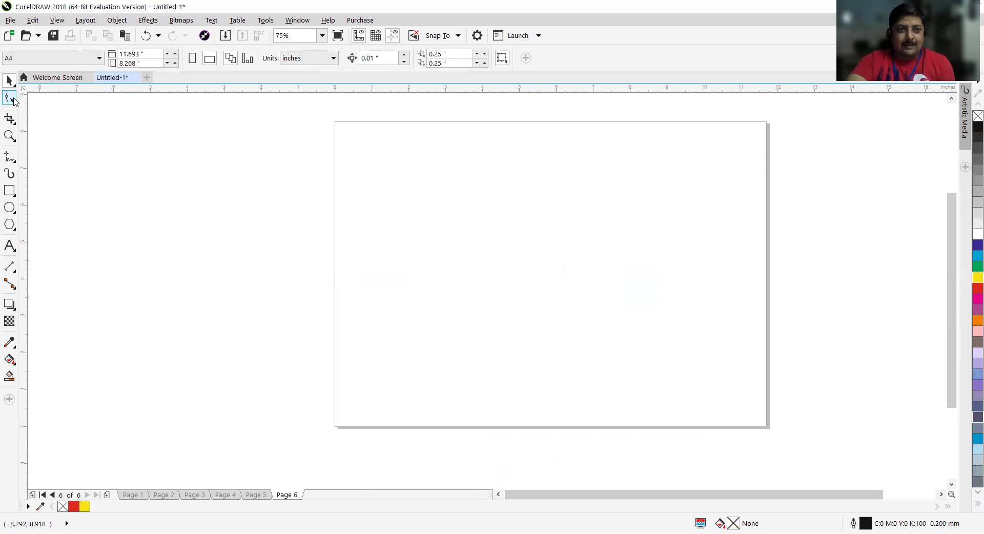
click(13, 99)
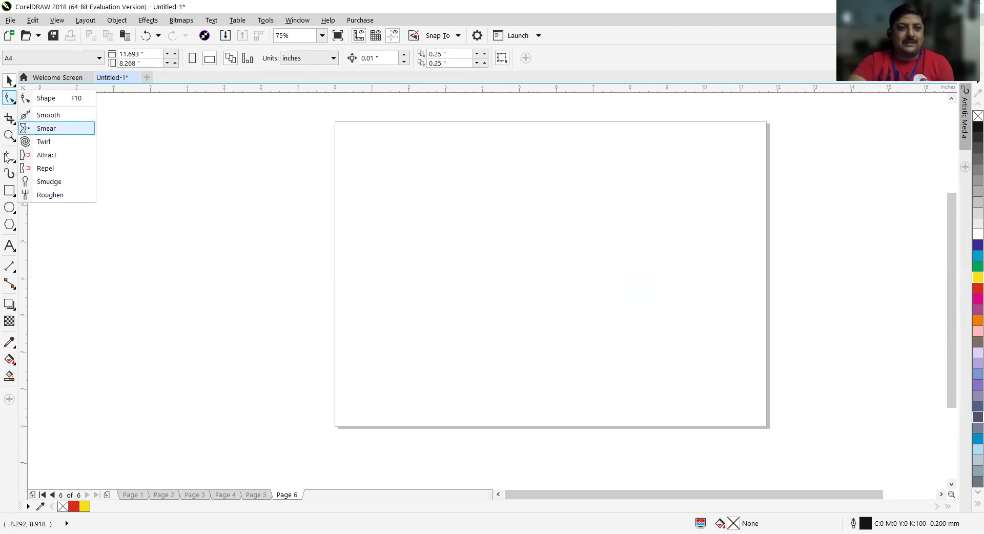
click(7, 157)
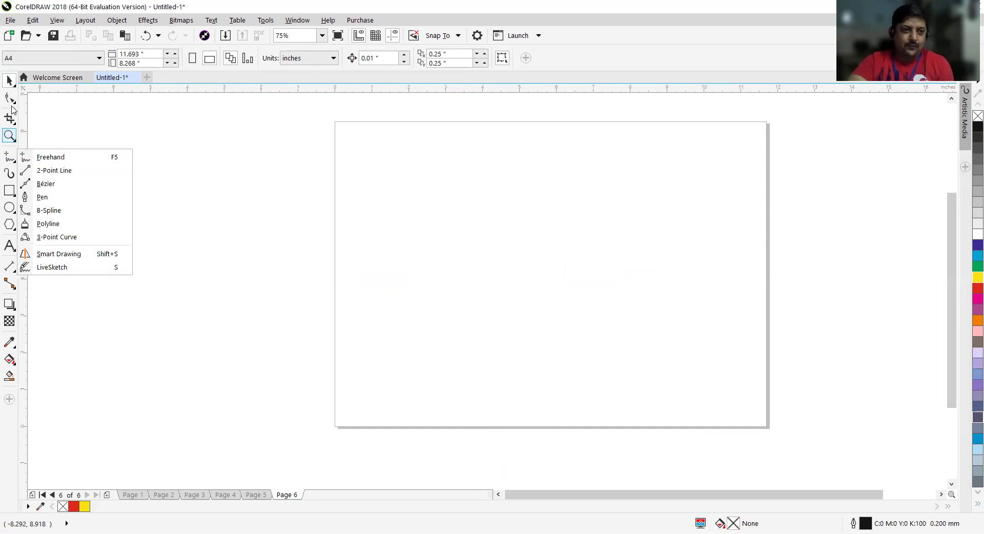
click(12, 102)
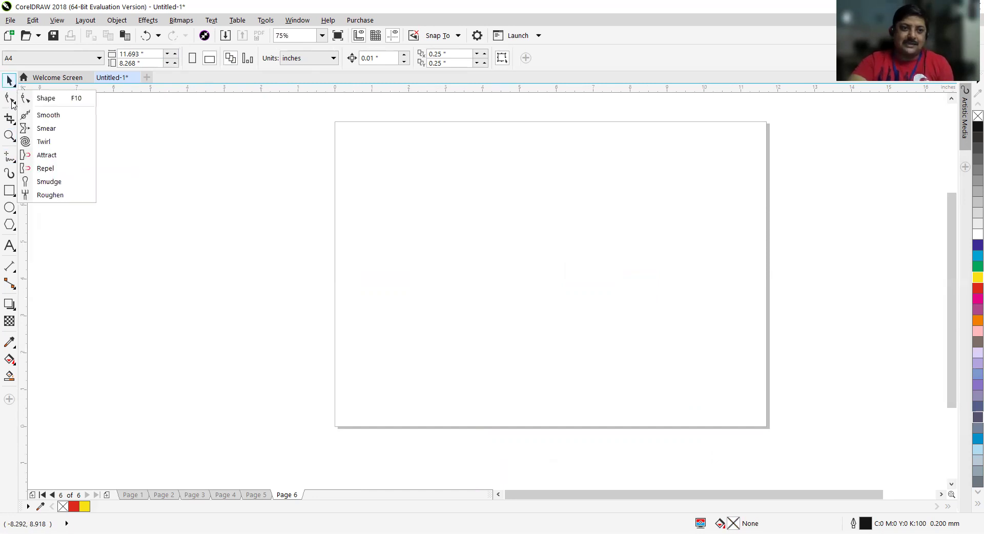
Draw a closed wavy freehand shape about 5.93 × 3.89 inches on page 6 and an open zigzag about 3.63 × 6.75 inches beside the page.
click(9, 157)
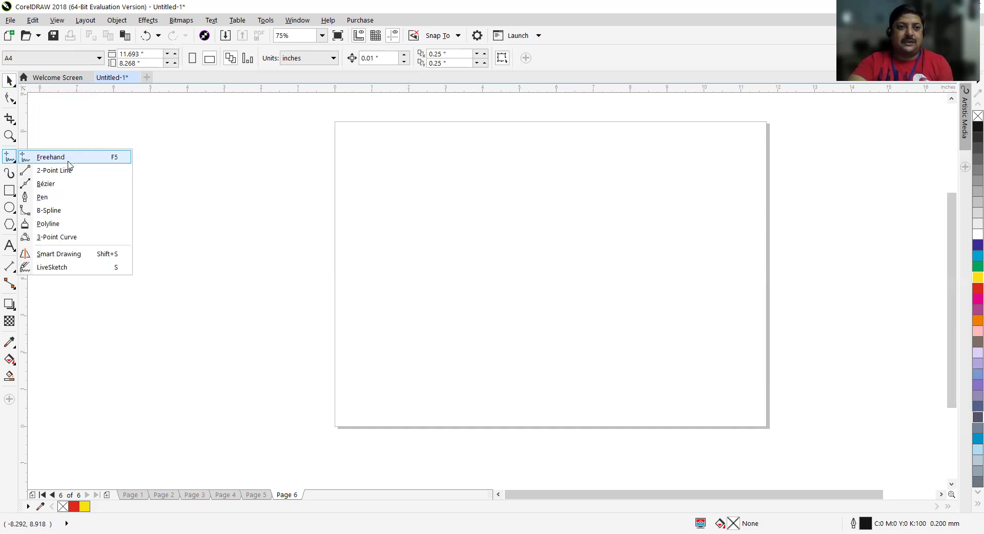
click(69, 159)
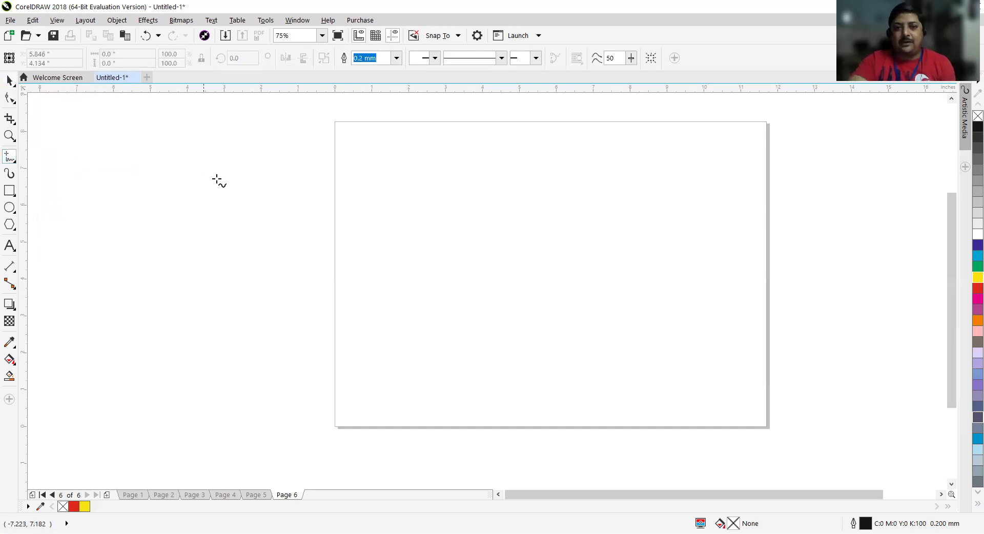
mouse_move(372, 178)
mouse_down()
mouse_move(442, 247)
mouse_move(462, 245)
mouse_move(476, 267)
mouse_move(501, 263)
mouse_move(549, 307)
mouse_move(583, 264)
mouse_move(551, 219)
mouse_move(404, 165)
mouse_move(372, 178)
mouse_up()
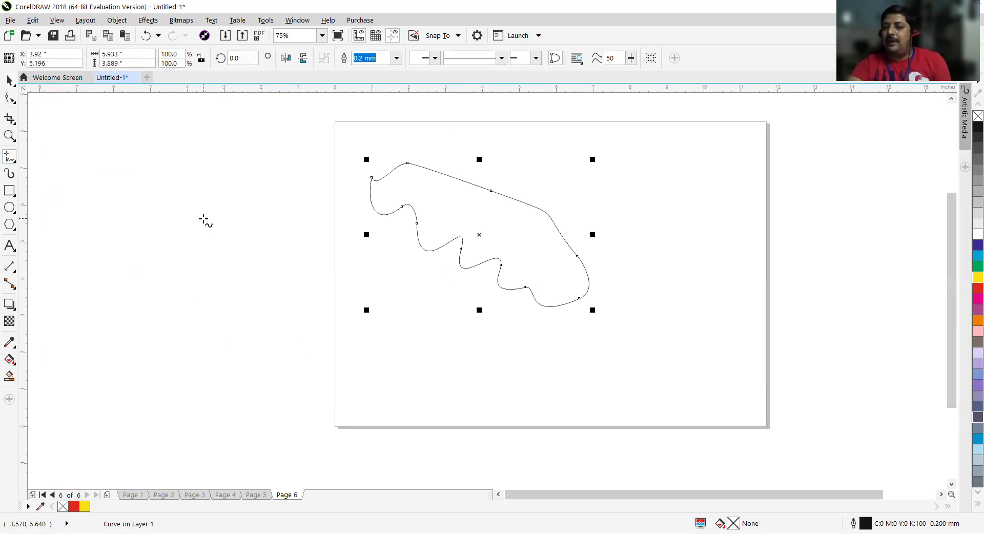
mouse_move(190, 163)
mouse_down()
mouse_move(146, 195)
mouse_move(235, 294)
mouse_move(186, 356)
mouse_move(222, 374)
mouse_move(186, 409)
mouse_move(255, 410)
mouse_up()
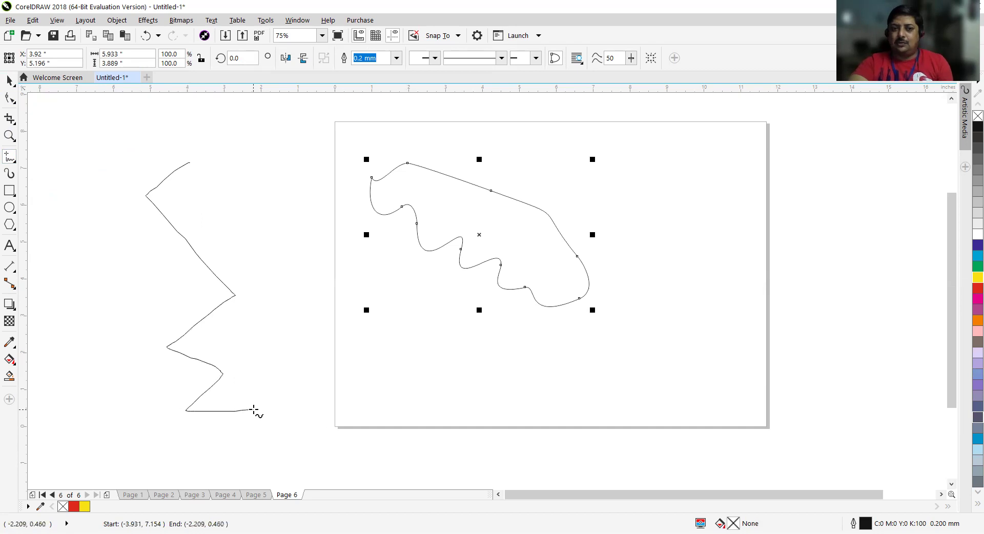
mouse_move(245, 365)
mouse_down()
mouse_move(236, 342)
mouse_move(278, 315)
mouse_move(256, 246)
mouse_up()
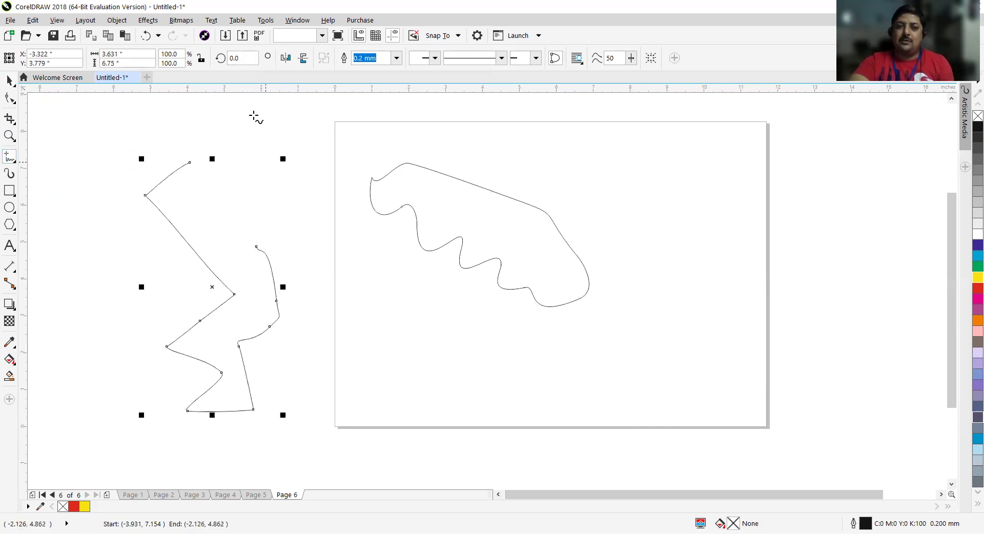
Draw four straight diagonal lines with the Freehand tool, two in the page's upper right and two crossing its left edge.
click(604, 164)
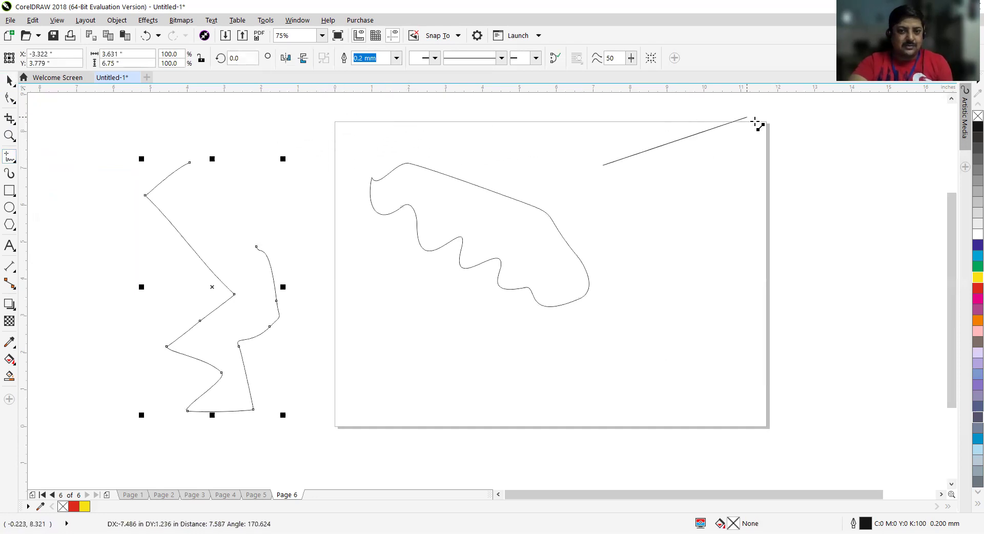
click(659, 311)
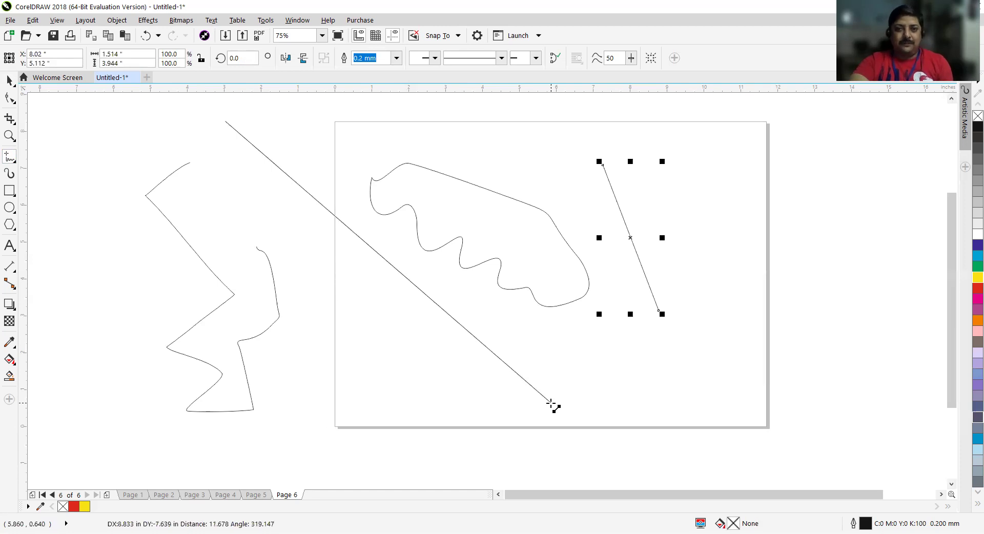
click(551, 405)
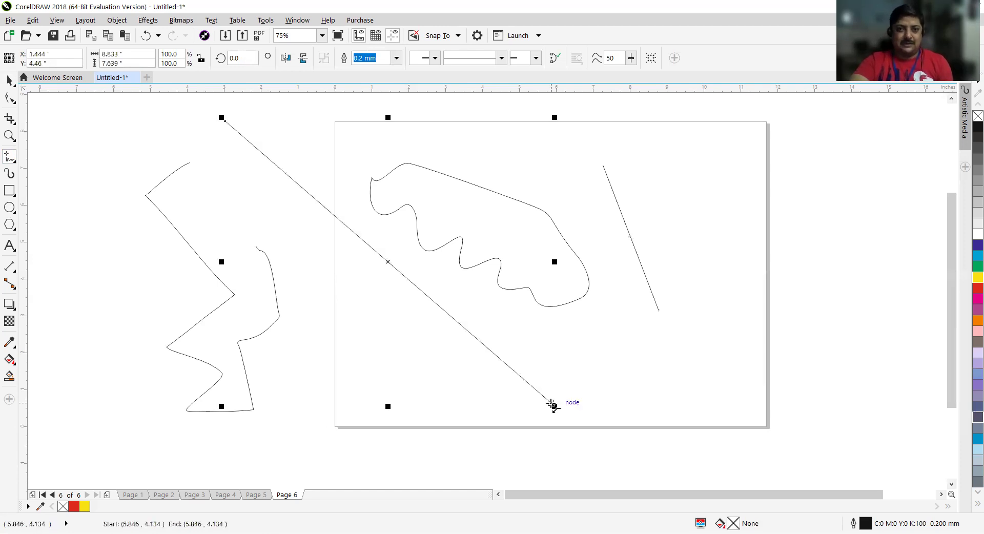
click(655, 133)
click(723, 247)
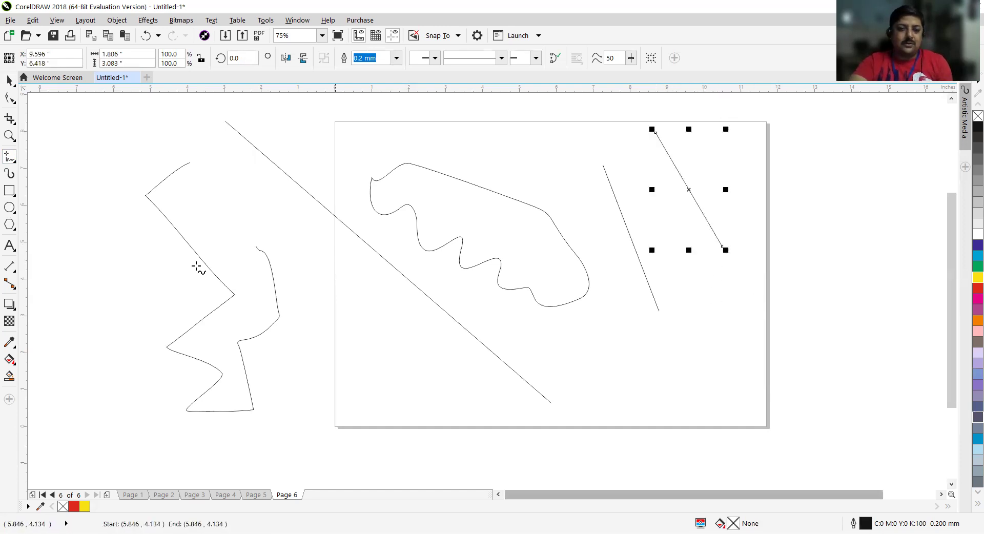
click(243, 170)
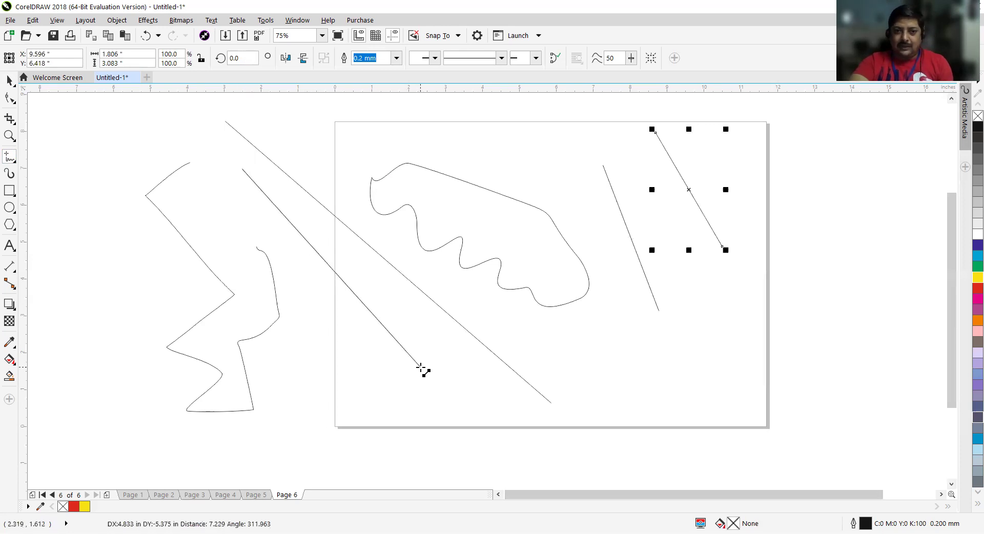
click(438, 366)
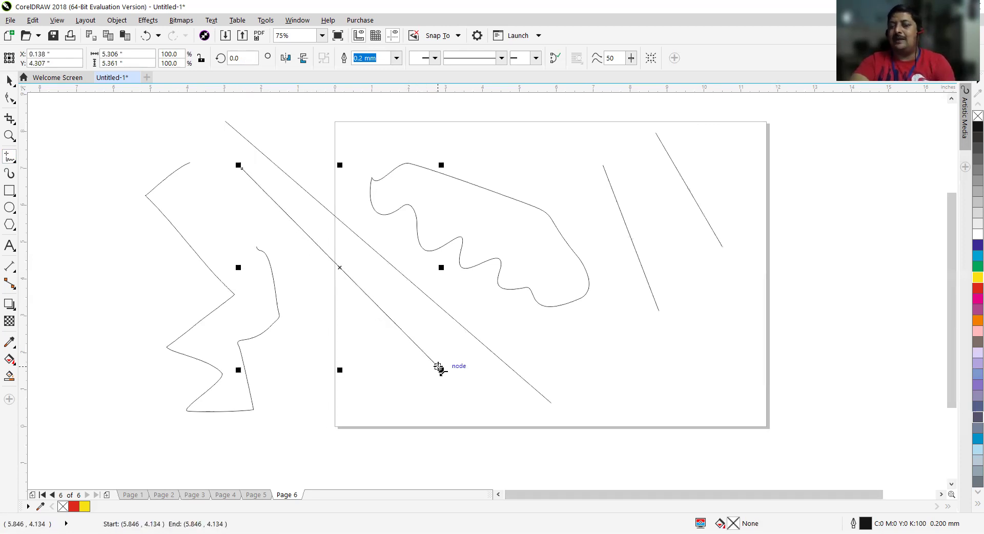
Draw a closed freehand cloud about 4.26 × 4.82 inches at the page's lower right, and delete all objects.
mouse_move(619, 282)
mouse_down()
mouse_move(602, 340)
mouse_move(639, 389)
mouse_move(677, 416)
mouse_move(711, 405)
mouse_move(728, 339)
mouse_move(714, 293)
mouse_move(666, 257)
mouse_move(617, 256)
mouse_move(597, 271)
mouse_move(629, 269)
mouse_up()
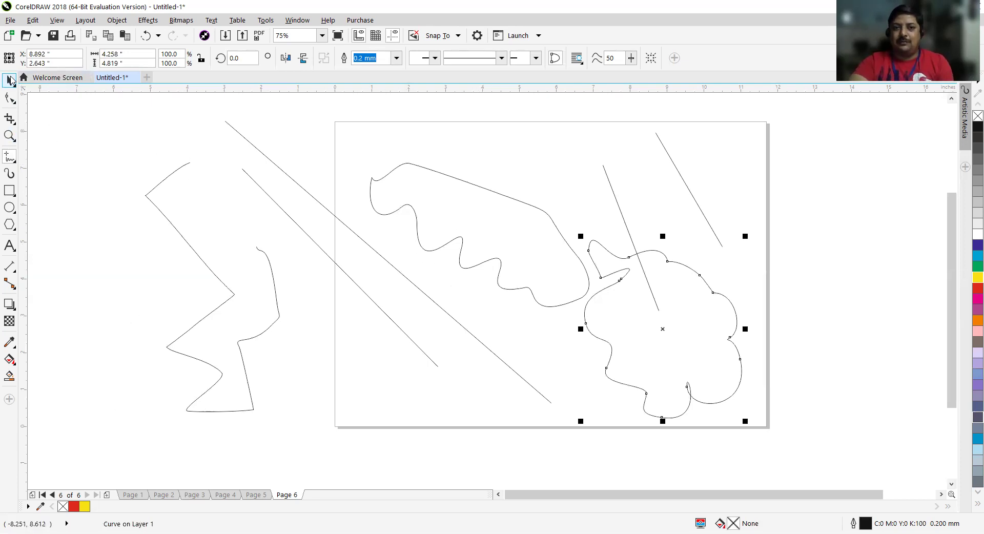
double_click(10, 80)
key(Delete)
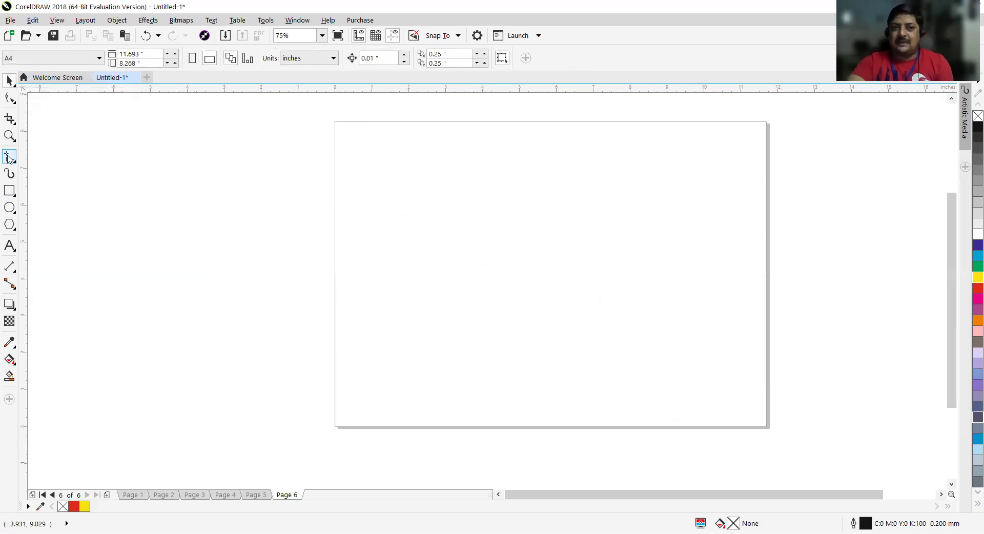
Draw an open, petal-edged freehand curve about 3.91 × 3.35 inches in the page's upper left and assign it a magenta fill.
click(8, 156)
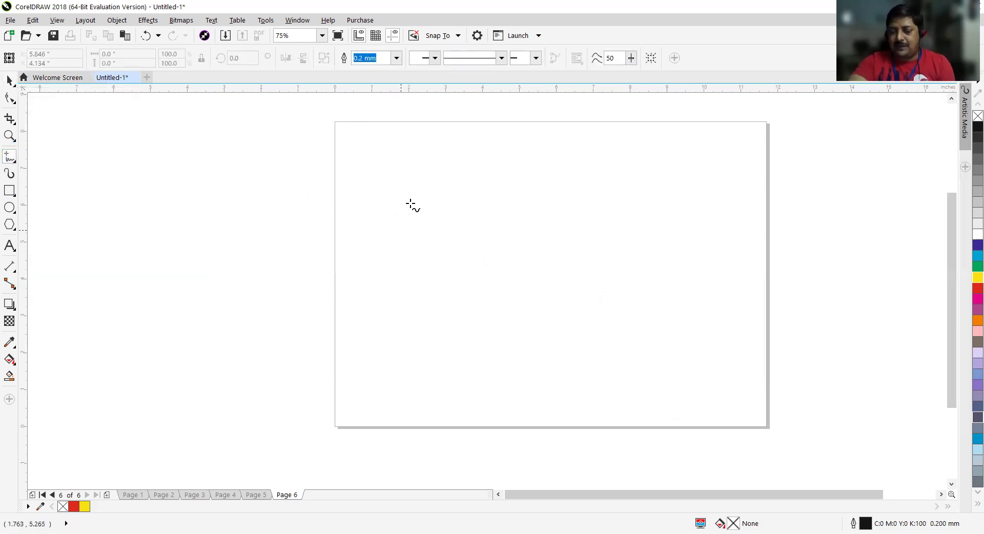
mouse_move(408, 175)
mouse_down()
mouse_move(395, 201)
mouse_move(403, 251)
mouse_move(449, 266)
mouse_move(514, 209)
mouse_move(479, 160)
mouse_move(424, 150)
mouse_up()
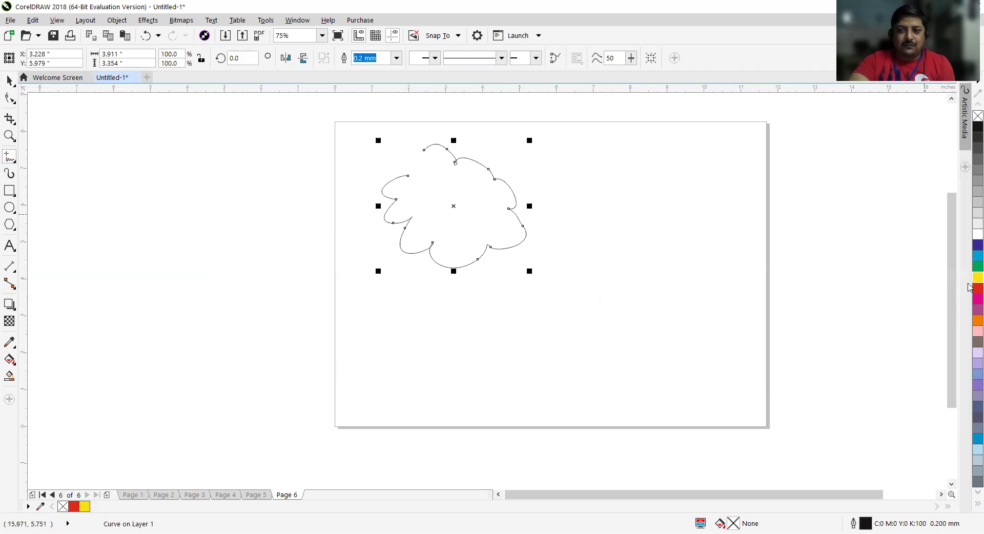
click(970, 299)
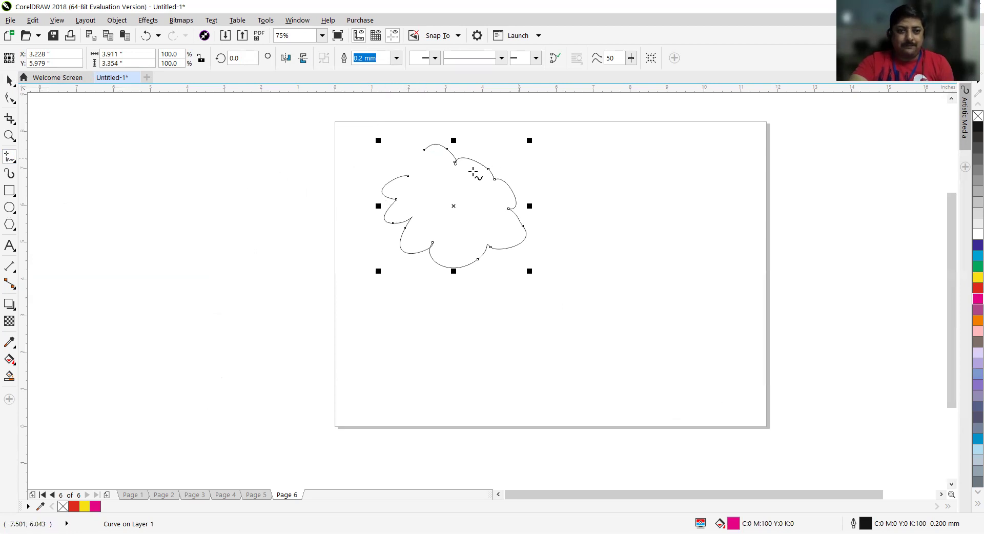
Close the petal curve by joining its two end nodes with a straight freehand segment, and fill the shape yellow.
scroll(419, 210, up, 2)
drag(950, 279, 960, 236)
scroll(457, 271, up, 2)
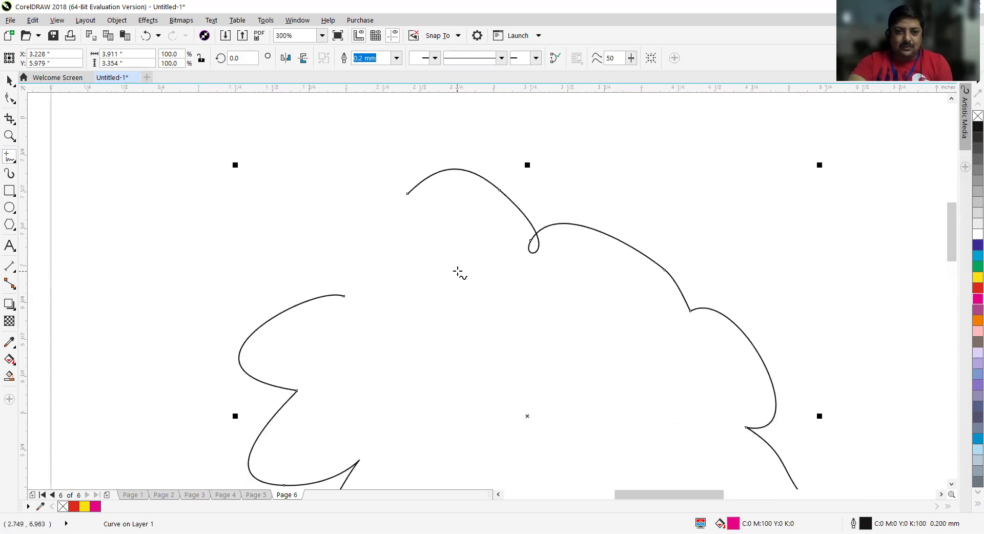
scroll(455, 279, up, 2)
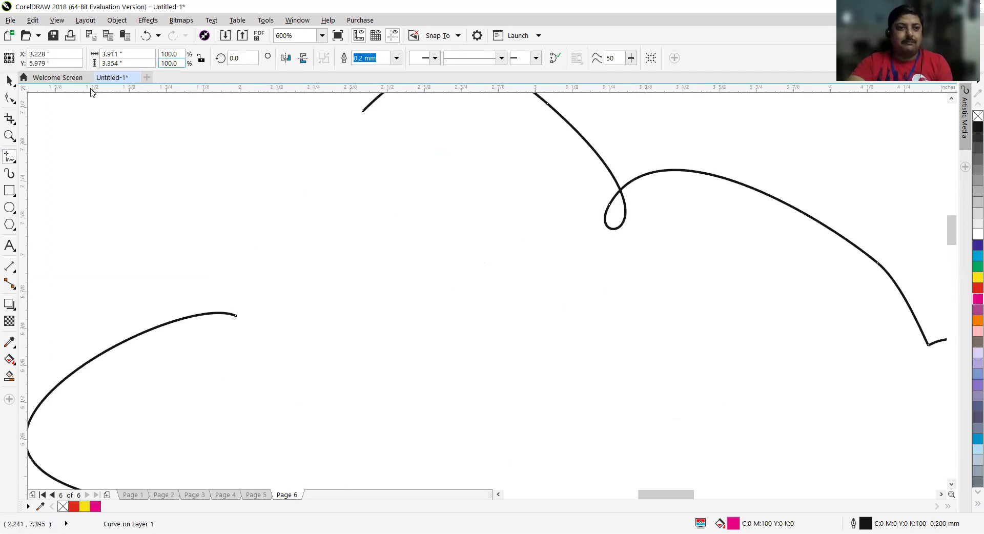
click(363, 111)
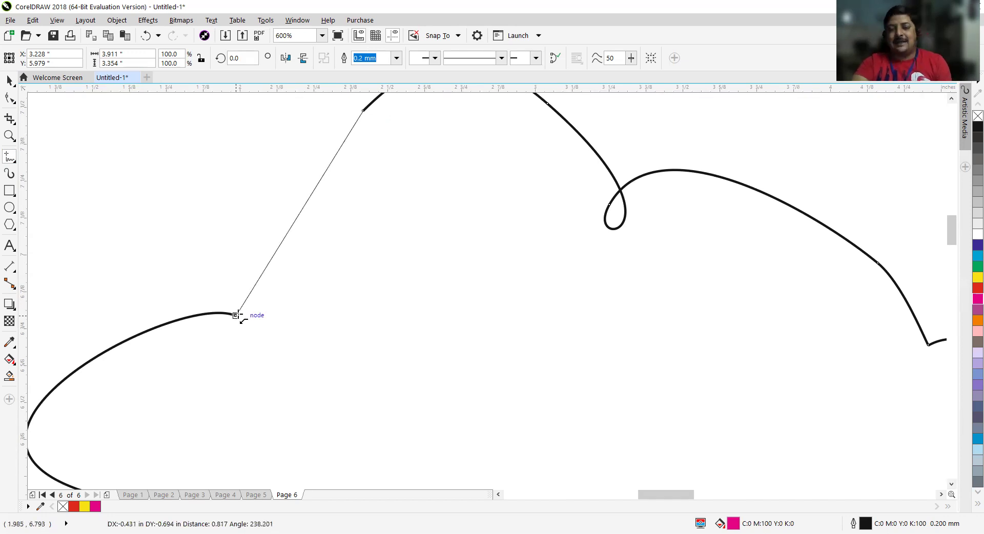
click(236, 315)
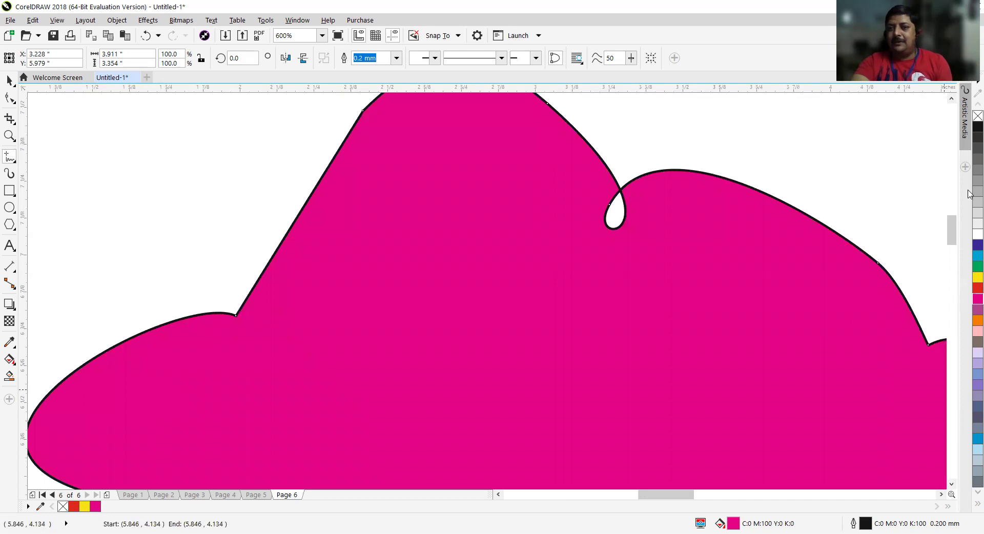
click(977, 278)
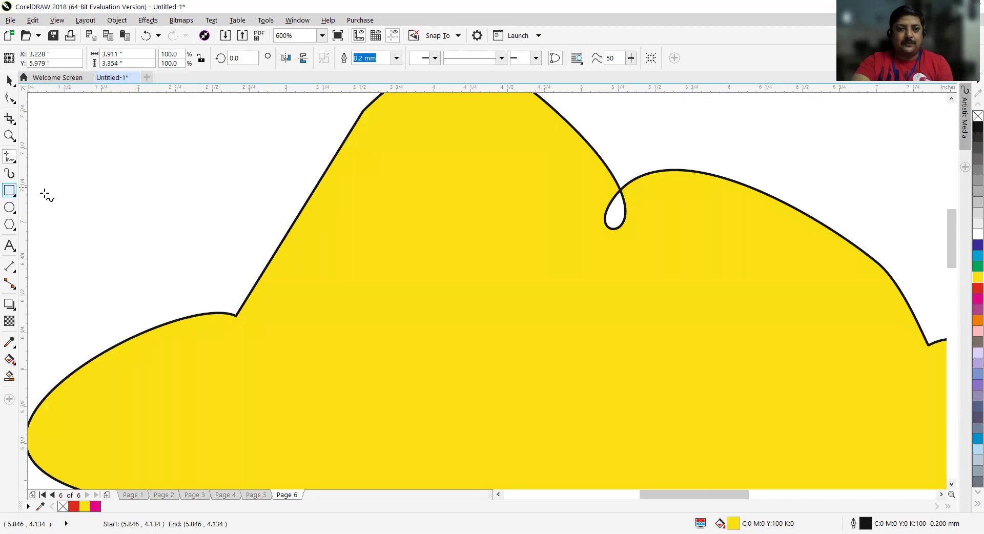
Draw two more closed freehand shapes, filling one at the page's upper right cyan and one below the yellow shape grey-brown.
scroll(44, 193, down, 1)
scroll(432, 212, down, 2)
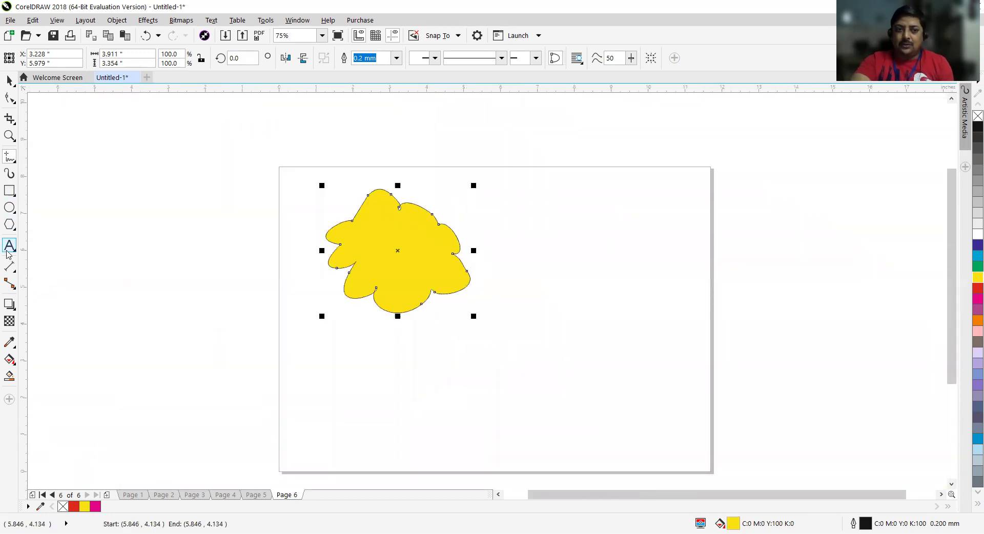
mouse_move(579, 212)
mouse_down()
mouse_move(523, 278)
mouse_move(553, 313)
mouse_move(611, 288)
mouse_move(652, 237)
mouse_move(647, 212)
mouse_move(581, 214)
mouse_up()
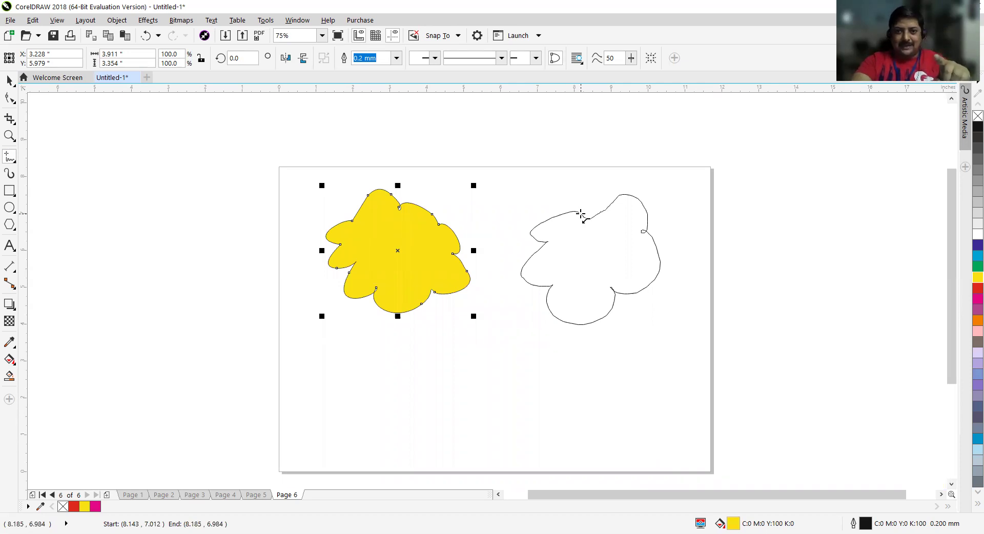
drag(581, 214, 581, 214)
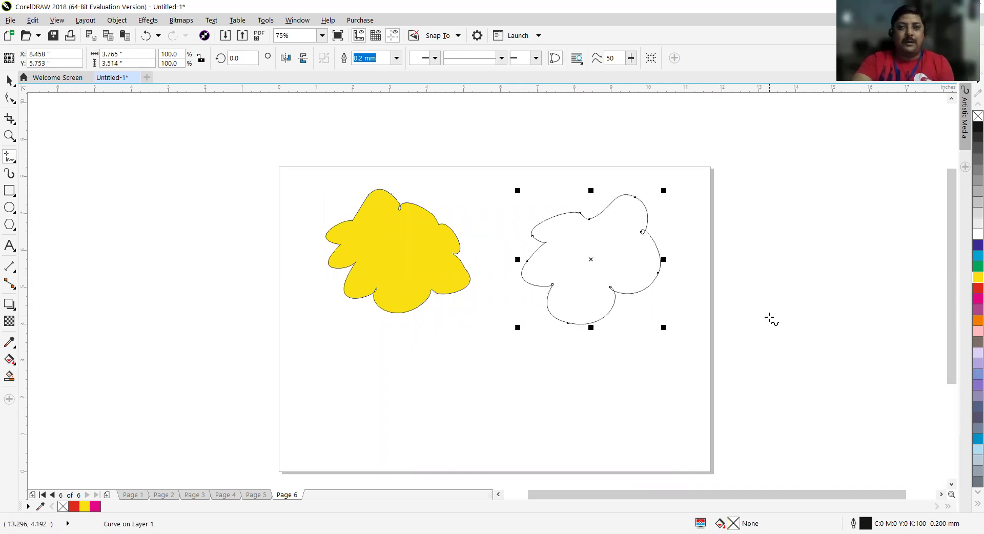
click(970, 257)
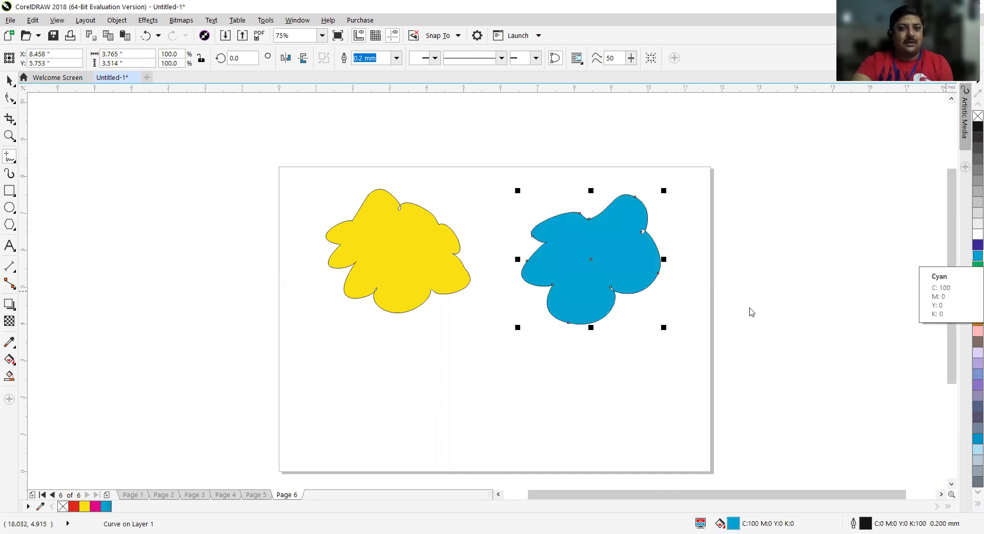
mouse_move(338, 334)
mouse_down()
mouse_move(293, 384)
mouse_move(413, 454)
mouse_move(442, 392)
mouse_move(438, 359)
mouse_move(421, 365)
mouse_move(338, 334)
mouse_up()
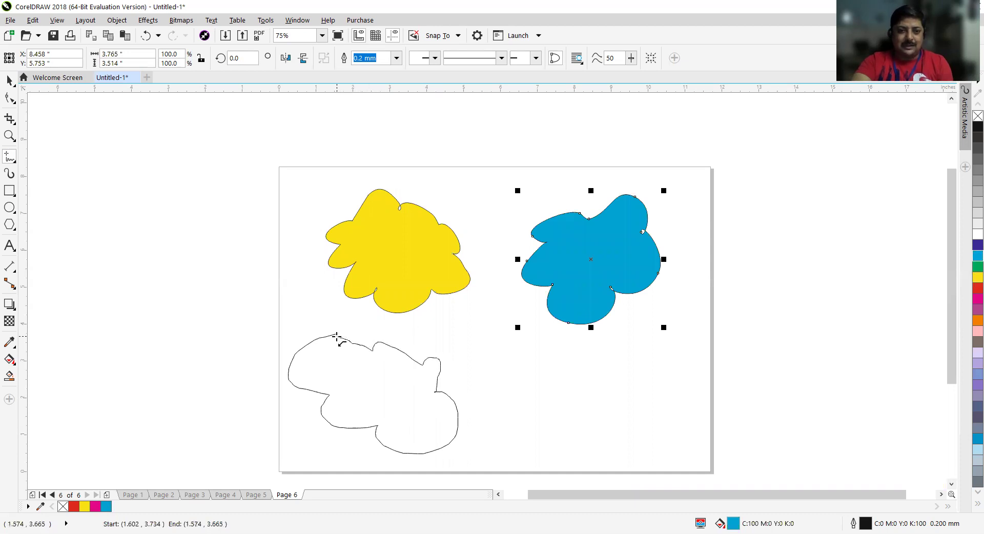
click(977, 342)
Draw a triangular freehand curve about 5.46 × 5.83 inches left of the page, adding a base and a short connecting segment at its right corner.
mouse_move(49, 339)
mouse_down()
mouse_move(165, 159)
mouse_move(244, 345)
mouse_up()
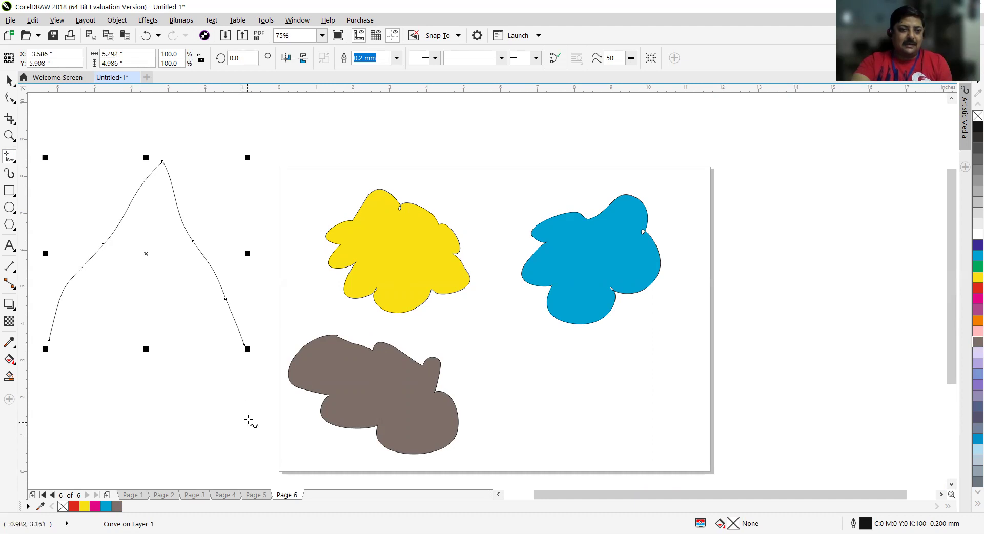
drag(246, 377, 52, 347)
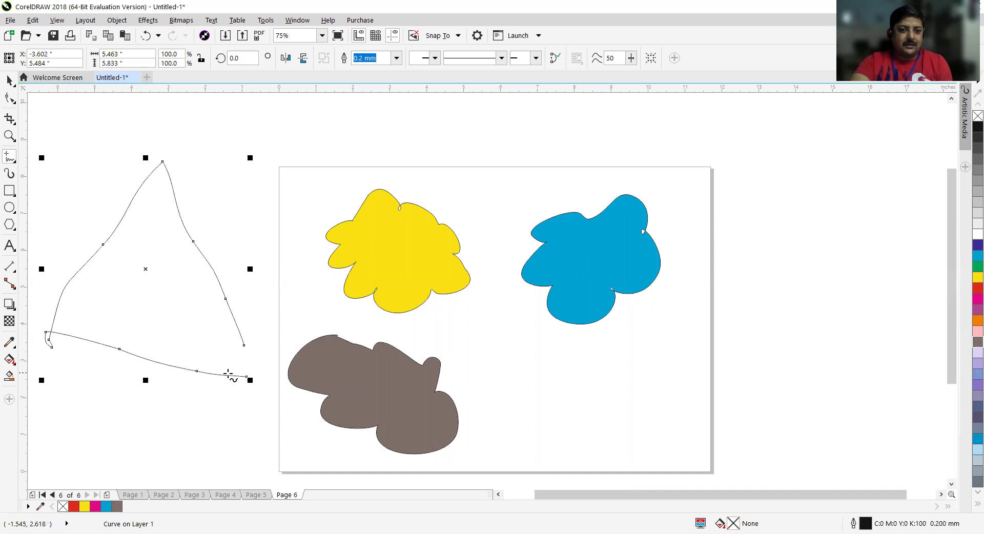
drag(229, 375, 244, 345)
Check the open triangular curve's right corner and move the curve up to about X -4.07, Y 7.98 inches.
click(10, 81)
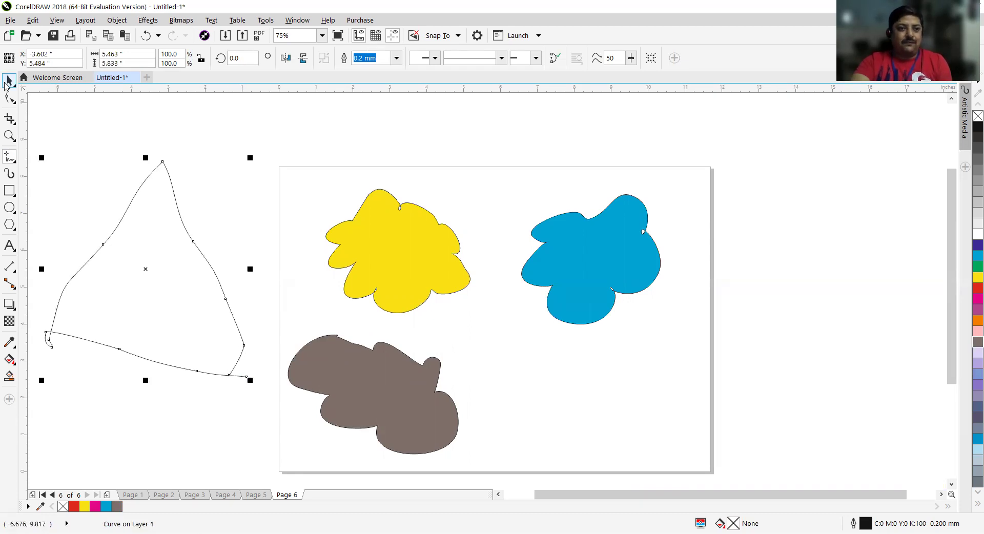
scroll(364, 386, up, 3)
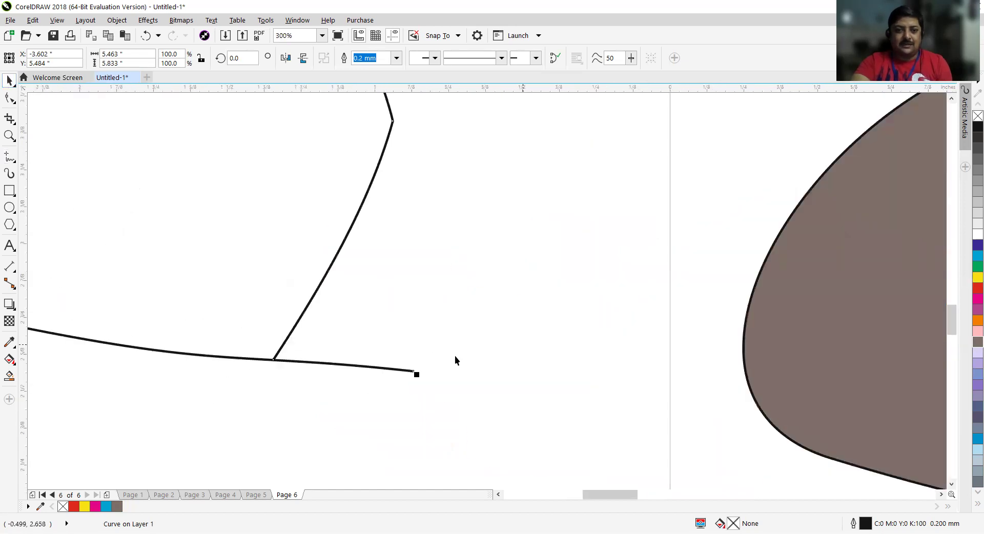
scroll(307, 376, up, 2)
scroll(255, 358, down, 4)
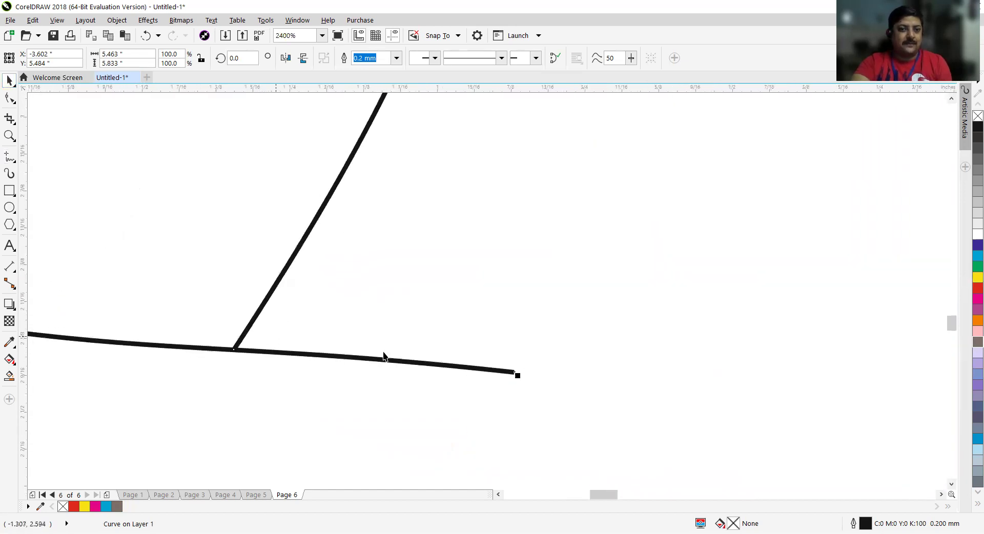
scroll(491, 349, down, 4)
click(428, 296)
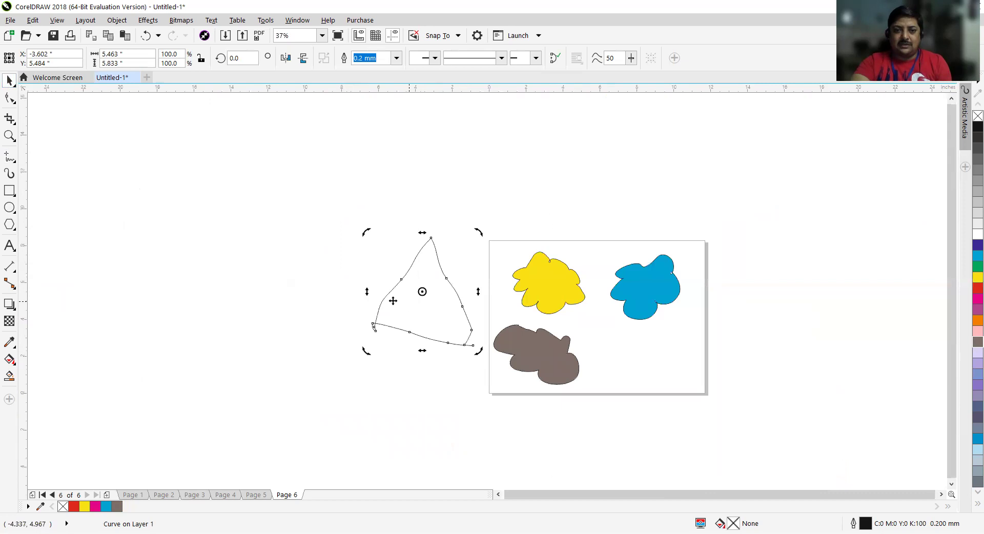
key(Escape)
click(463, 290)
drag(425, 269, 416, 224)
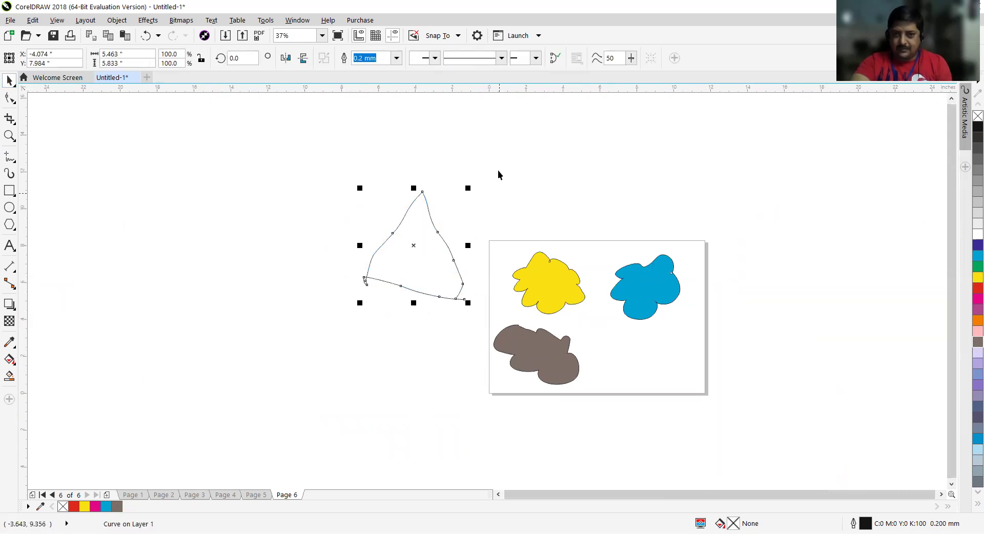
Try grey-brown and blue fills on the open triangular curve, and move it farther left of the page.
click(970, 342)
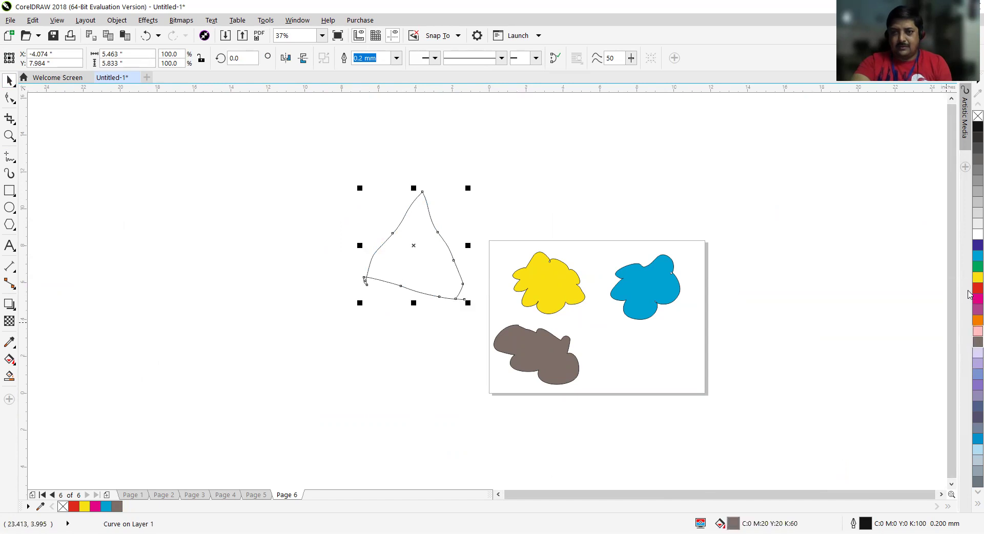
click(969, 277)
click(970, 244)
click(431, 277)
drag(363, 272, 226, 267)
click(201, 198)
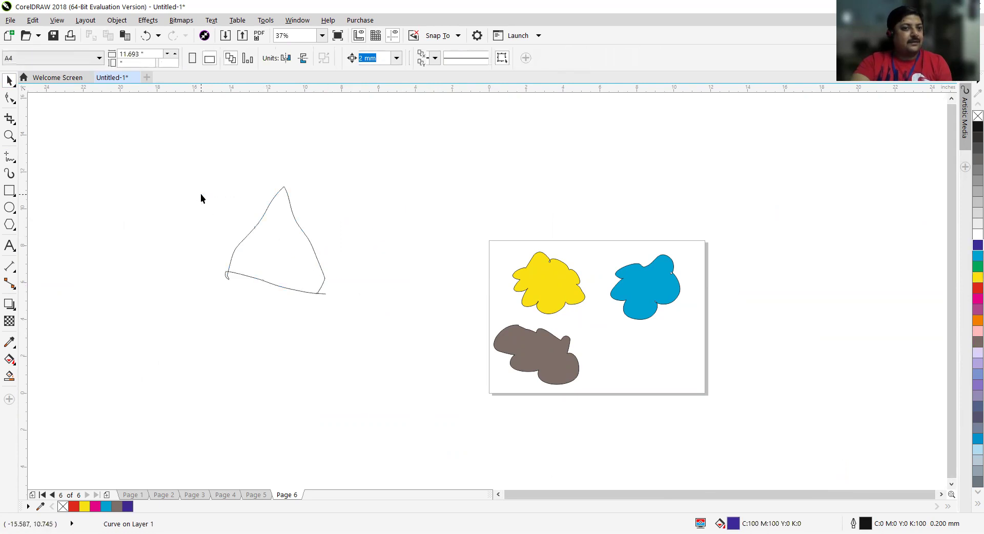
Shift the open triangular curve slightly right while checking its right corner, and delete the curve.
click(264, 247)
click(265, 248)
drag(173, 217, 280, 246)
click(375, 281)
click(322, 276)
scroll(322, 312, up, 4)
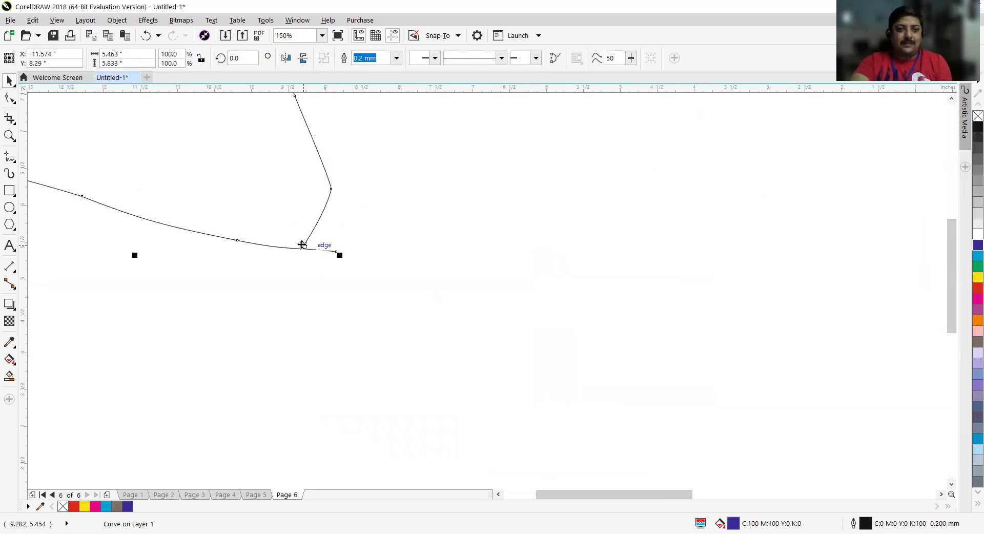
drag(302, 245, 337, 247)
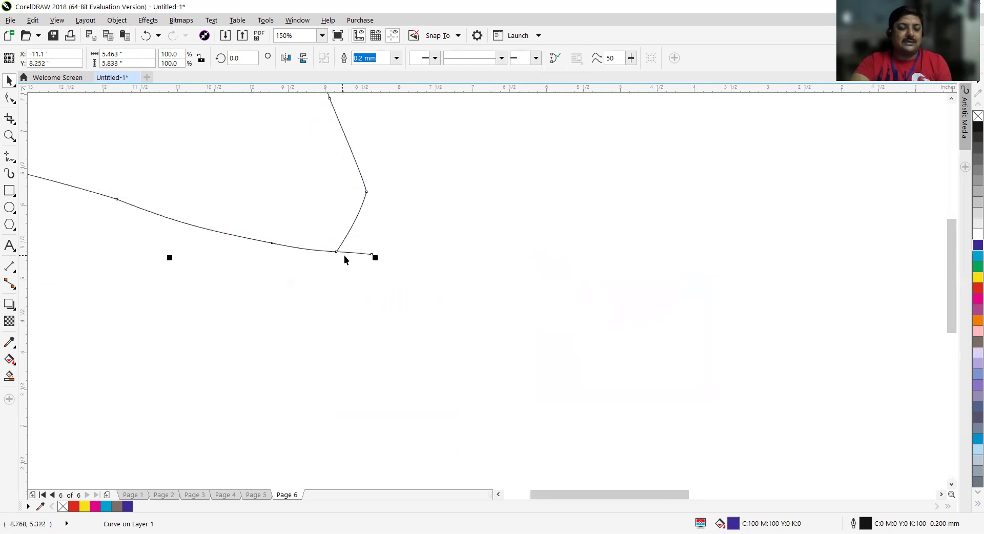
click(312, 248)
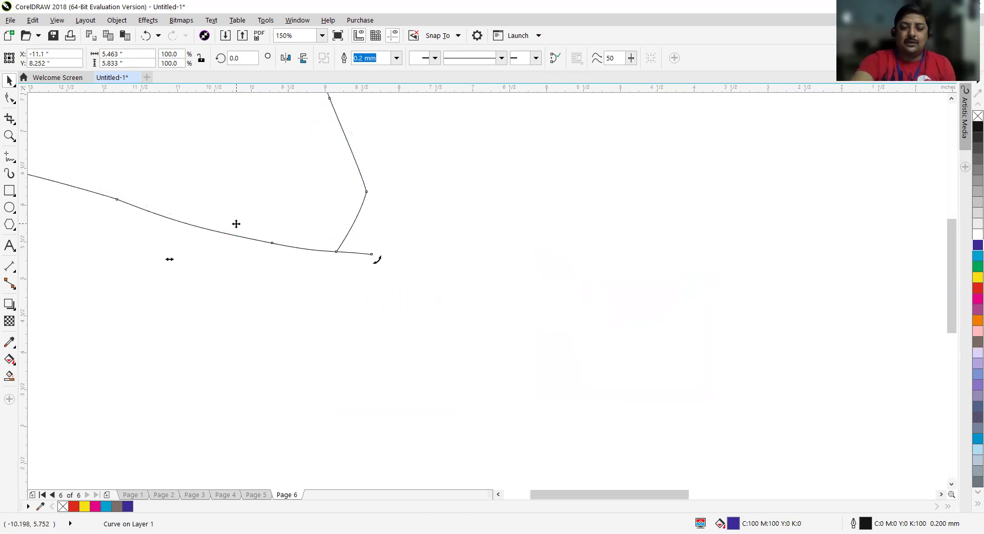
key(Delete)
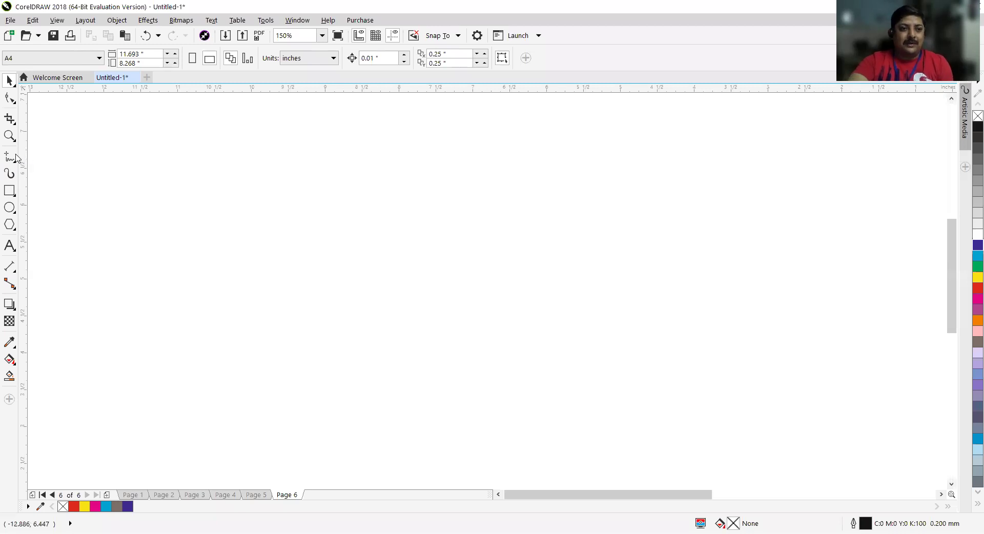
Draw a closed triangular freehand shape about 4.57 × 3.19 inches left of the page in connected strokes, and fill it cyan.
click(9, 156)
mouse_move(205, 334)
mouse_down()
mouse_move(251, 298)
mouse_move(359, 168)
mouse_up()
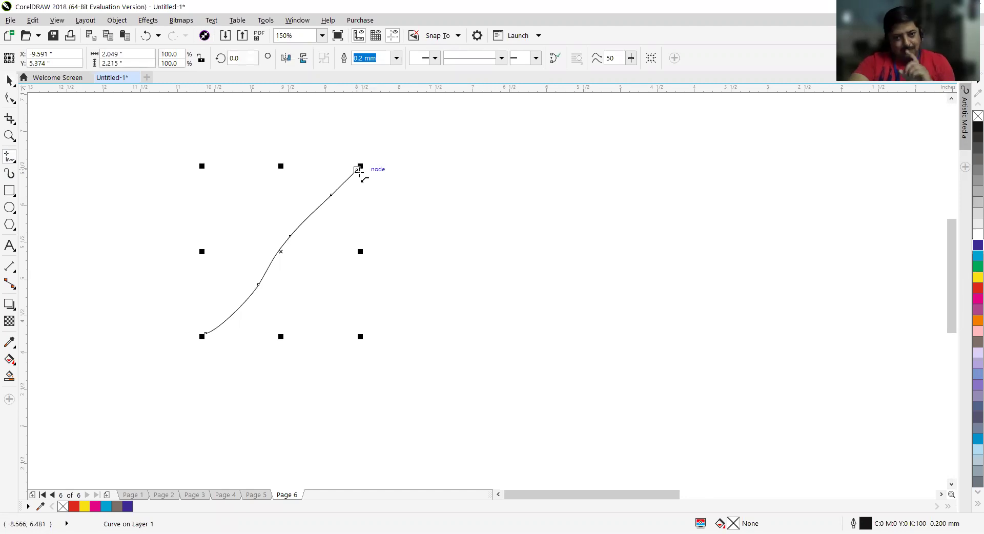
mouse_move(359, 170)
mouse_down()
mouse_move(507, 372)
mouse_move(540, 393)
mouse_up()
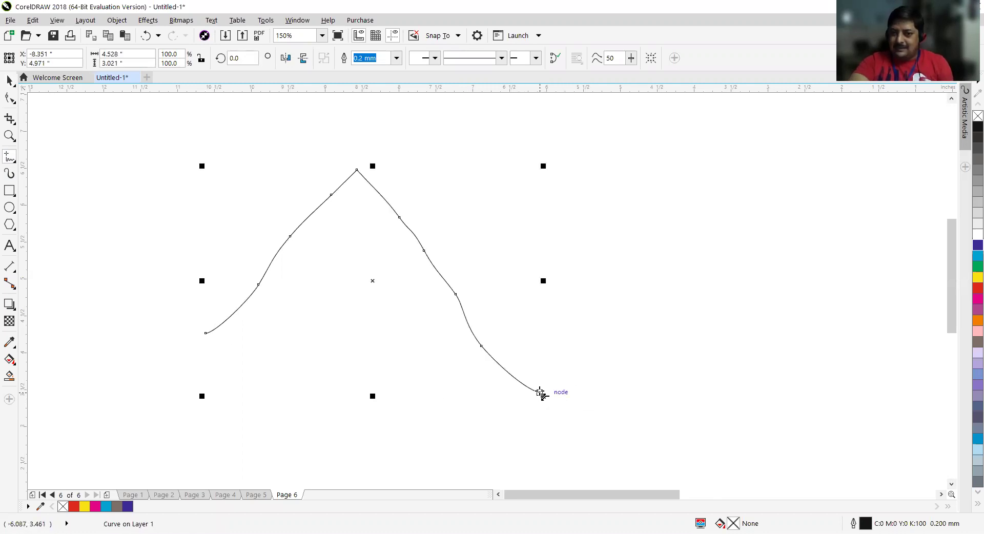
drag(540, 393, 524, 400)
mouse_move(456, 388)
mouse_down()
mouse_move(404, 369)
mouse_move(234, 361)
mouse_move(204, 332)
mouse_up()
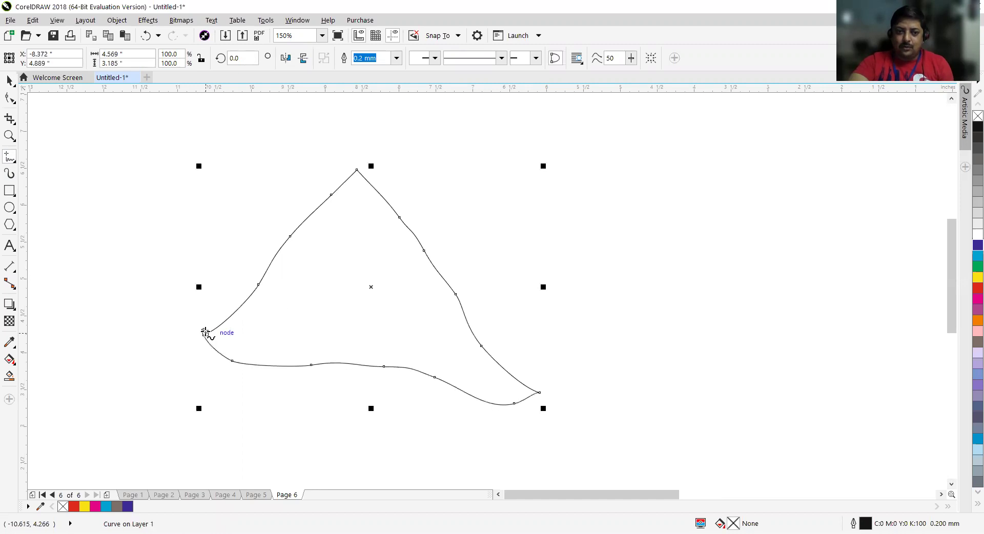
click(971, 255)
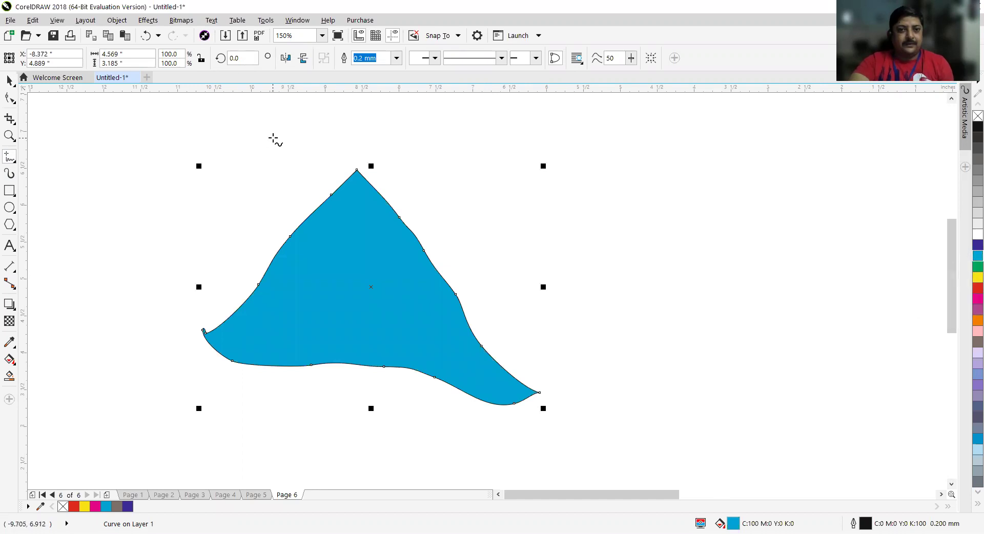
Draw a self-crossing freehand star about 3.17 × 1.74 inches beside the cyan triangular shape, trying green and yellow fills before settling on orange.
mouse_move(566, 274)
mouse_down()
mouse_move(632, 145)
mouse_move(770, 270)
mouse_move(674, 235)
mouse_move(593, 221)
mouse_move(535, 226)
mouse_move(609, 192)
mouse_move(726, 167)
mouse_move(566, 274)
mouse_up()
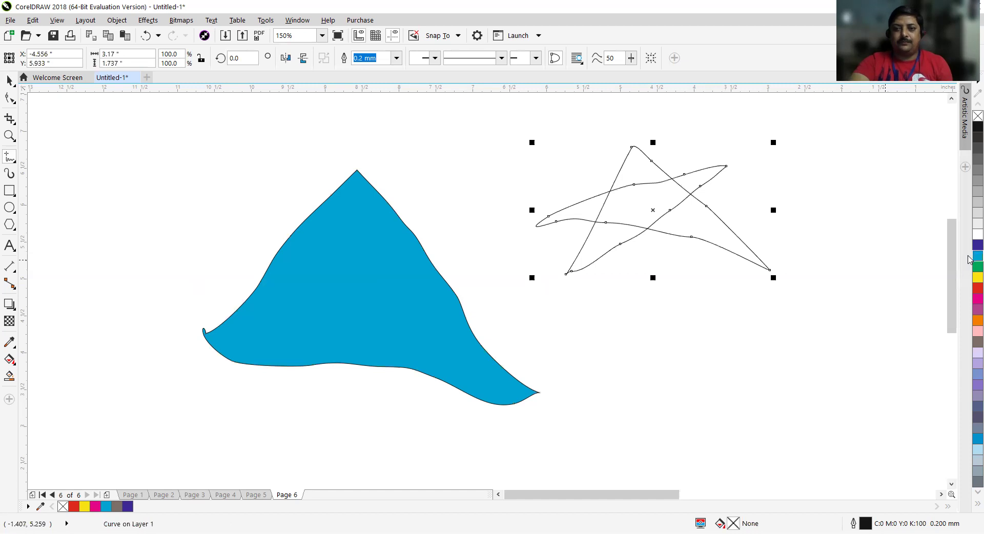
click(975, 256)
click(975, 266)
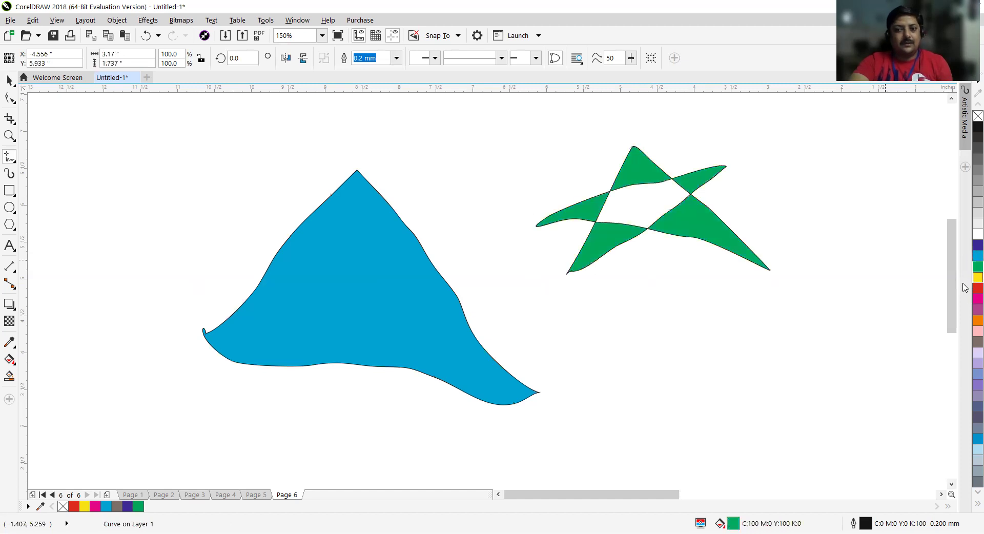
click(977, 277)
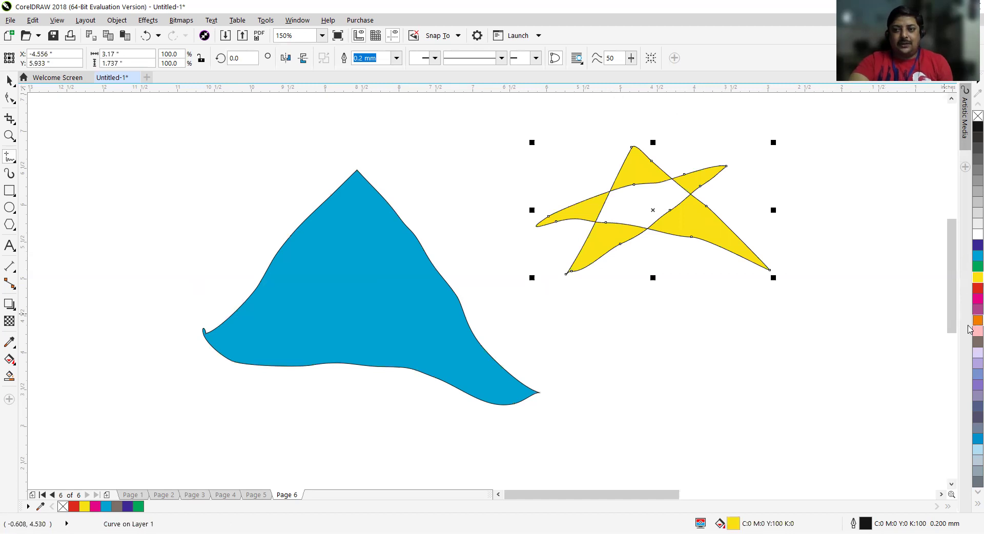
click(978, 320)
scroll(319, 256, down, 4)
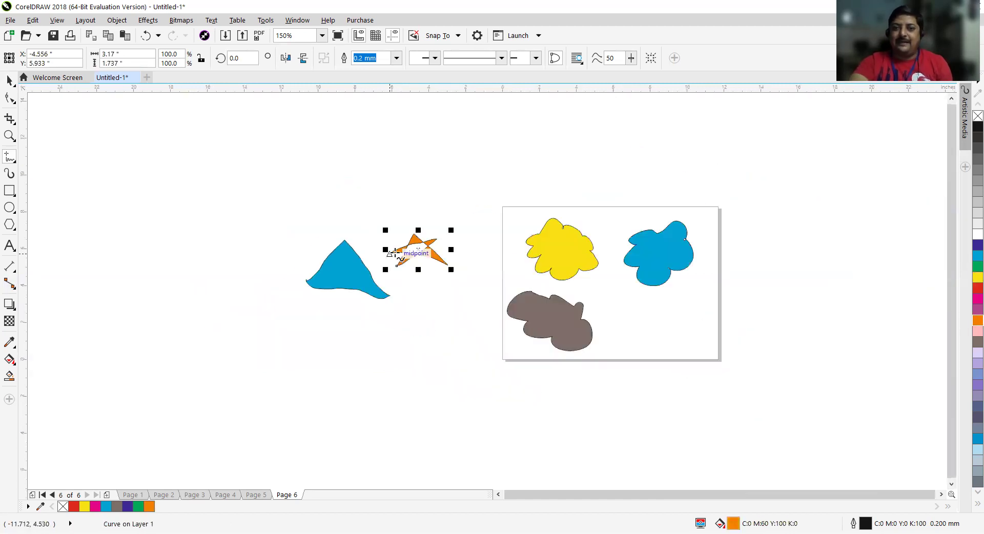
scroll(736, 263, up, 2)
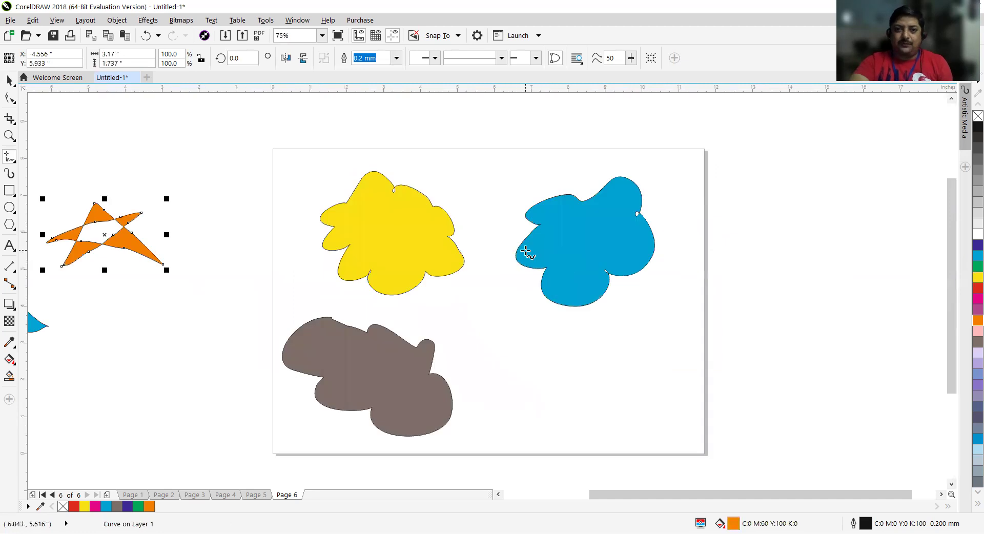
Draw two open freehand curves, a wavy one about 1.77 × 2.71 inches and a long one about 1.49 × 7.35 inches near the page's right edge.
click(9, 154)
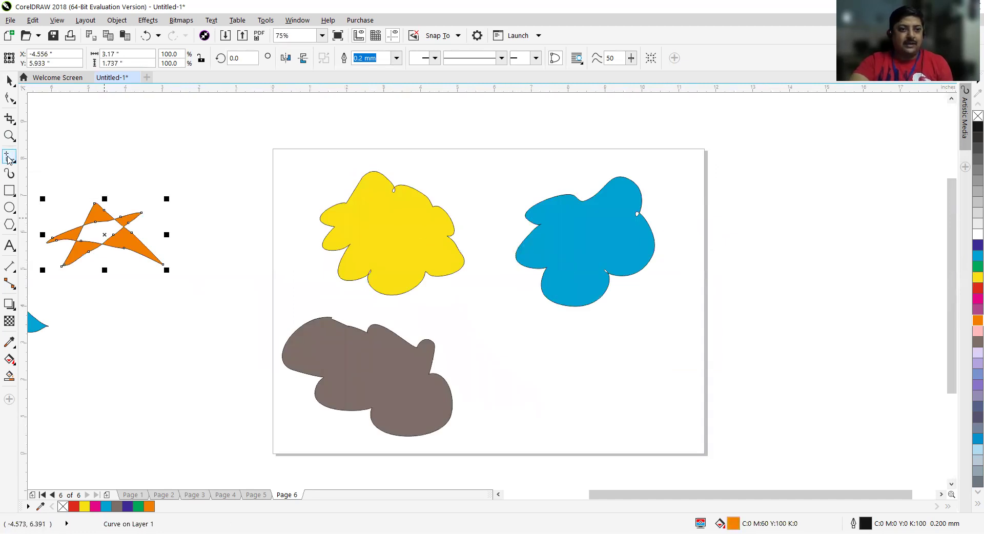
click(8, 159)
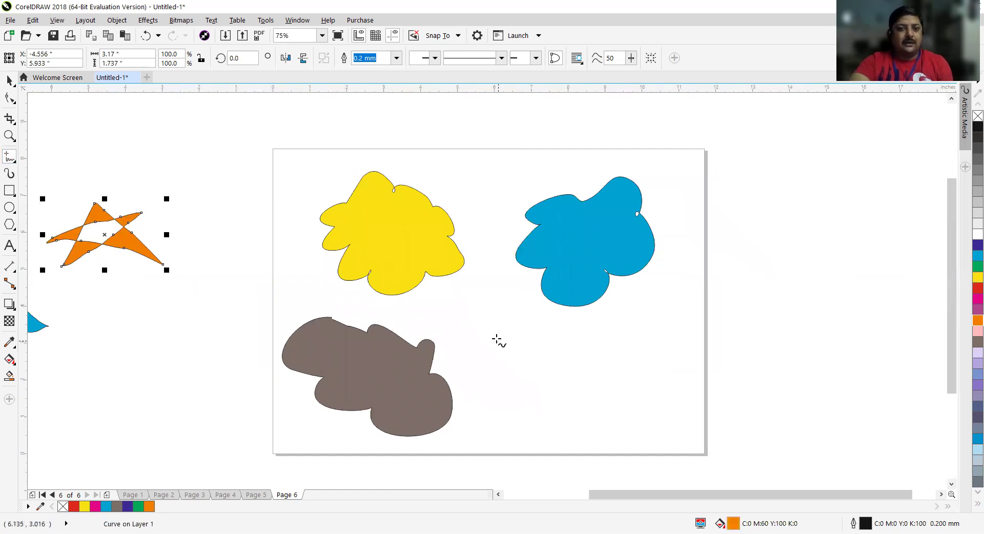
mouse_move(497, 320)
mouse_down()
mouse_move(500, 385)
mouse_move(539, 402)
mouse_up()
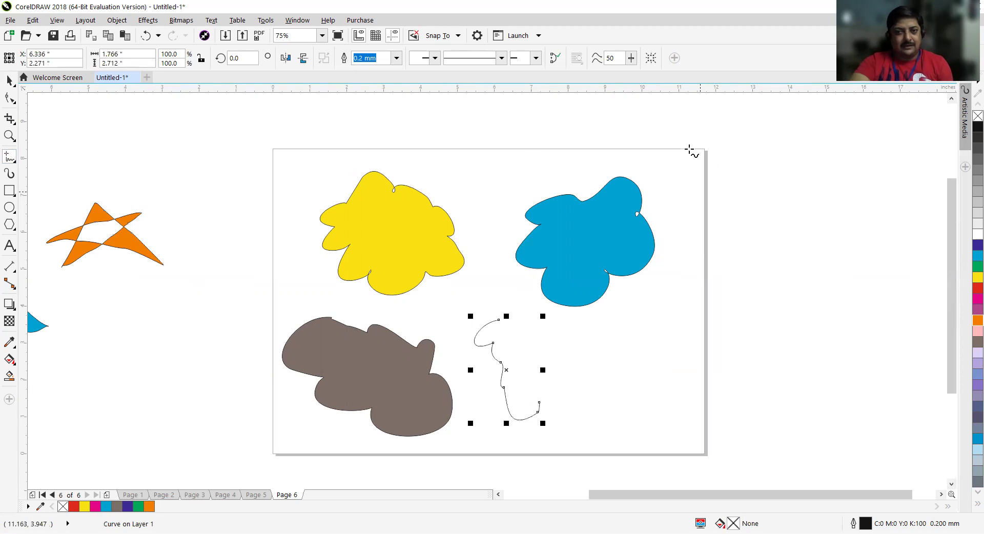
drag(680, 228, 634, 414)
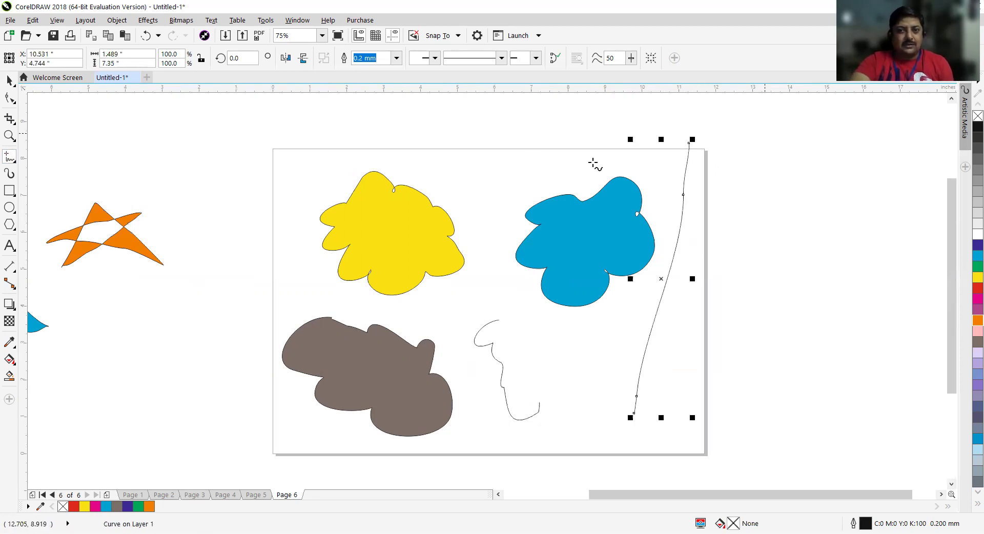
Draw three crossing straight freehand lines right of the page: one near-vertical, one long diagonal and one shallow diagonal.
click(758, 136)
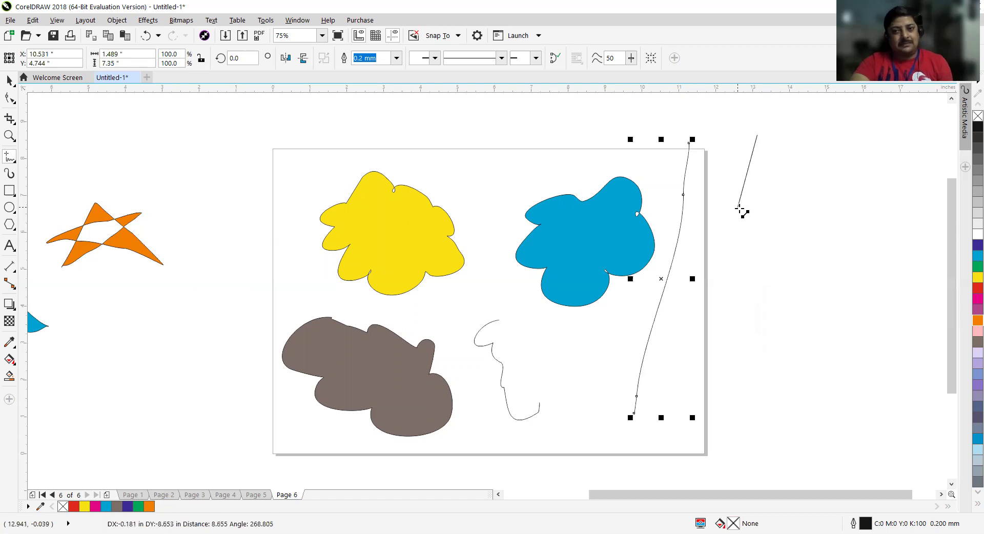
click(771, 390)
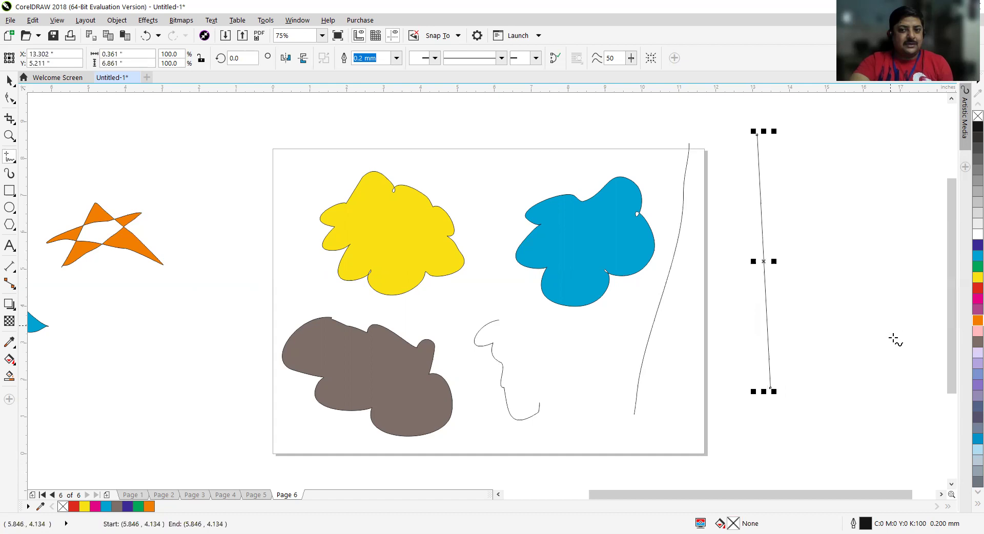
click(901, 380)
click(737, 137)
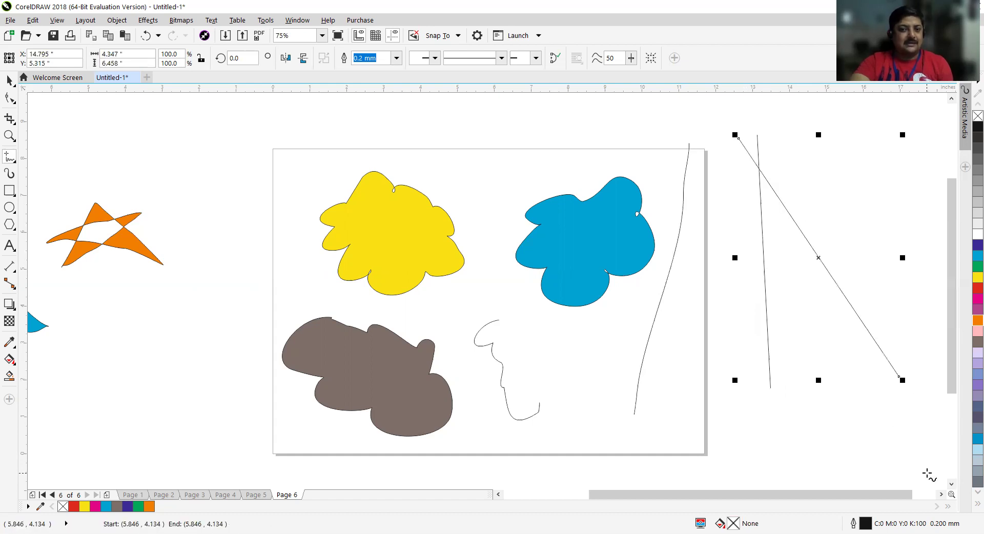
click(739, 343)
click(901, 277)
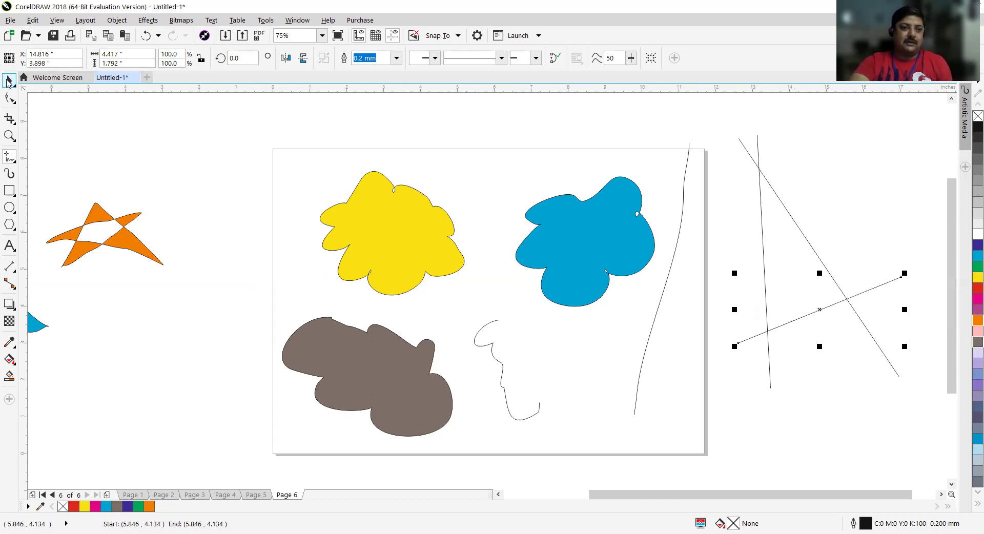
Select the near-vertical line on its own to check that the lines are separate, and delete every object on page 6.
key(space)
drag(720, 125, 895, 403)
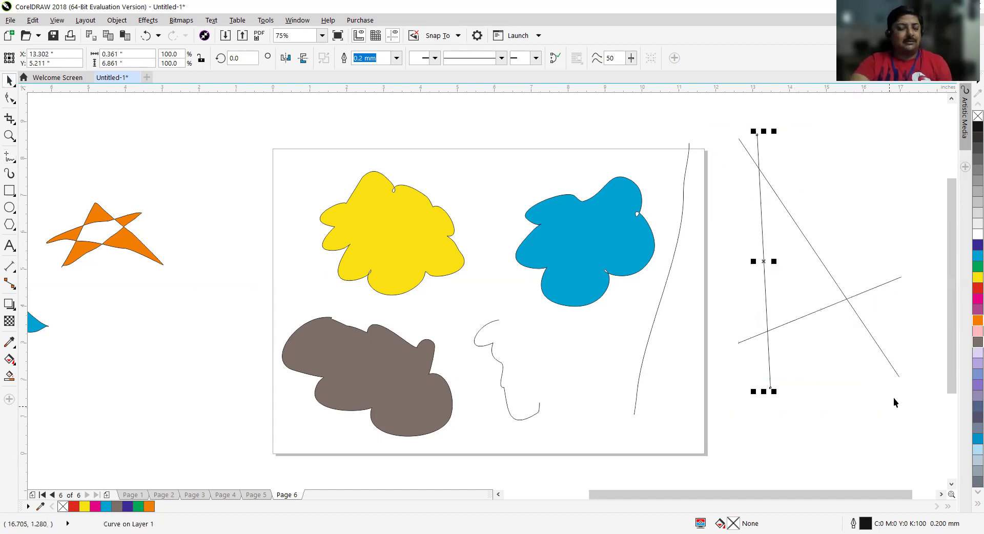
click(814, 312)
click(801, 248)
click(761, 212)
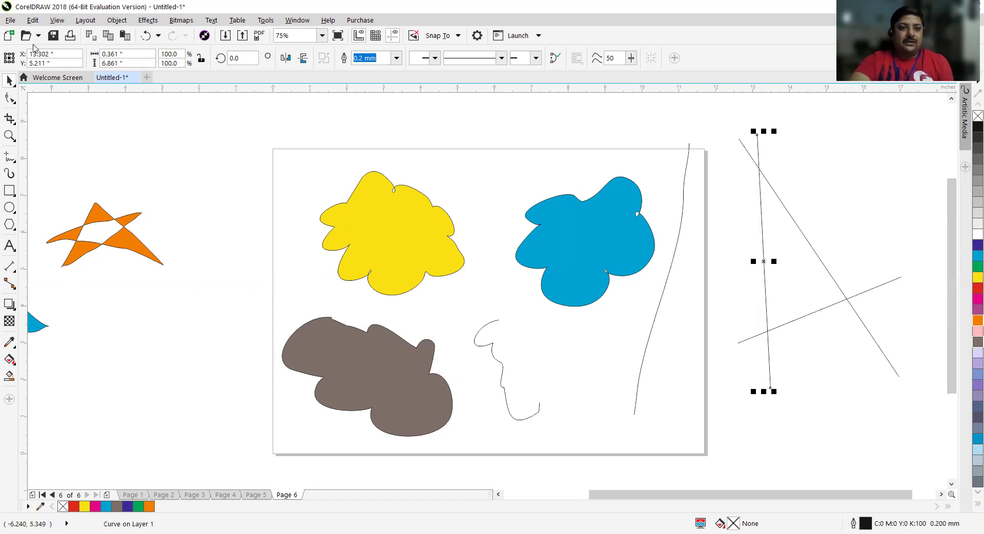
double_click(9, 81)
key(Delete)
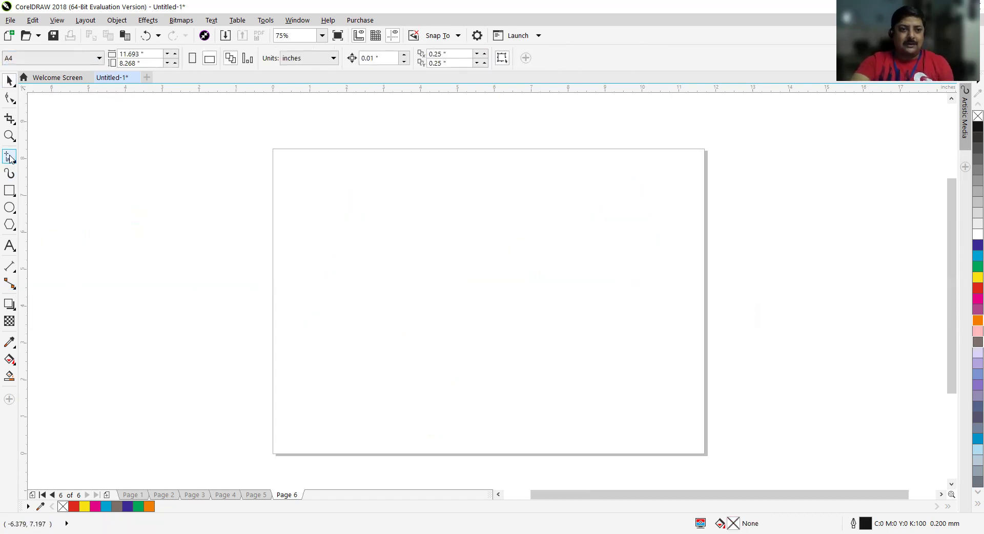
Draw a tiny 2-Point Line near the page's upper left and a diagonal one about 9.42 × 2.14 inches across the page.
click(9, 158)
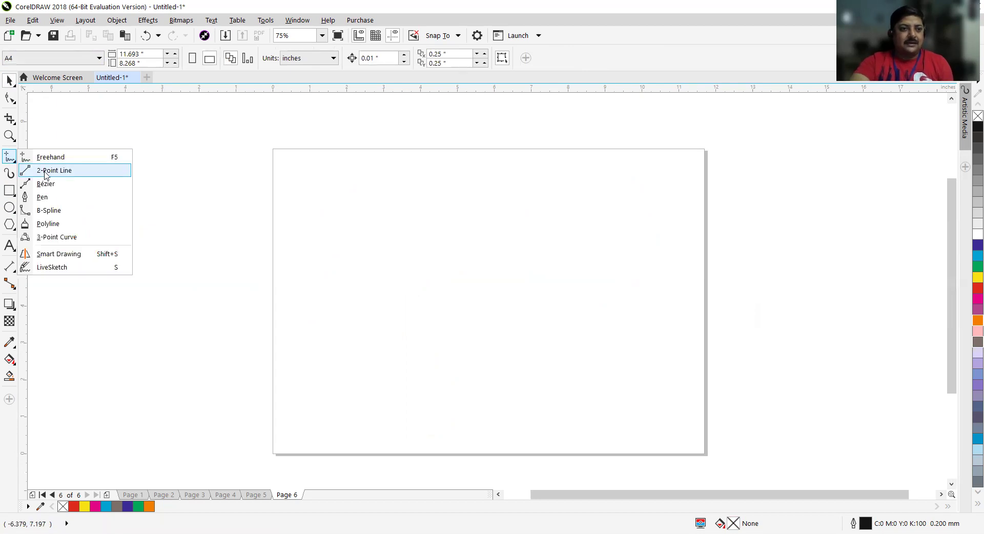
click(51, 170)
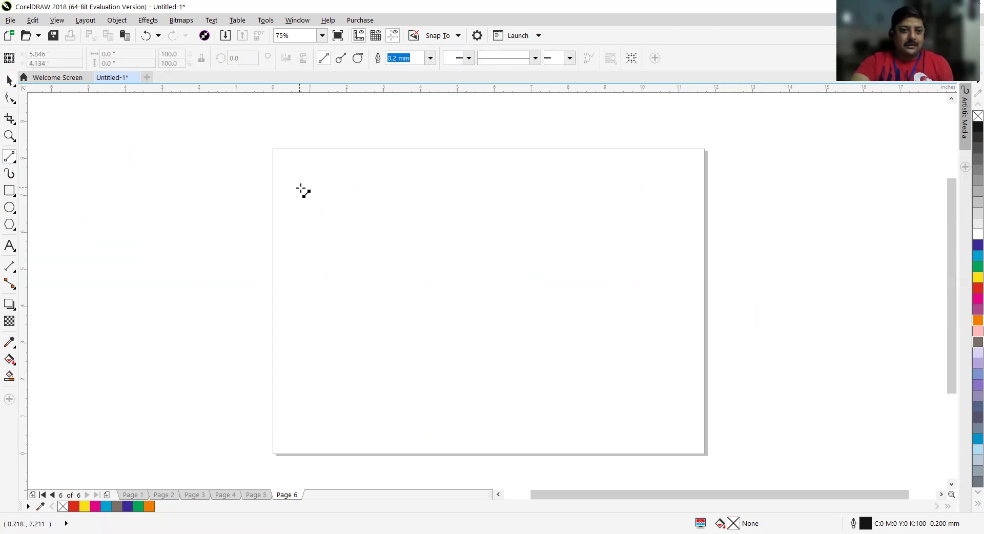
click(303, 189)
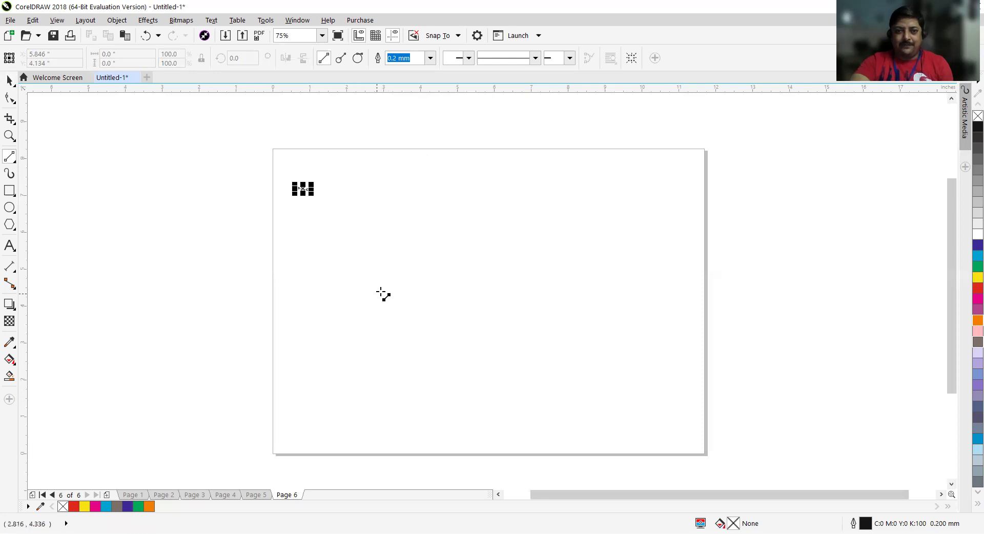
drag(298, 303, 646, 224)
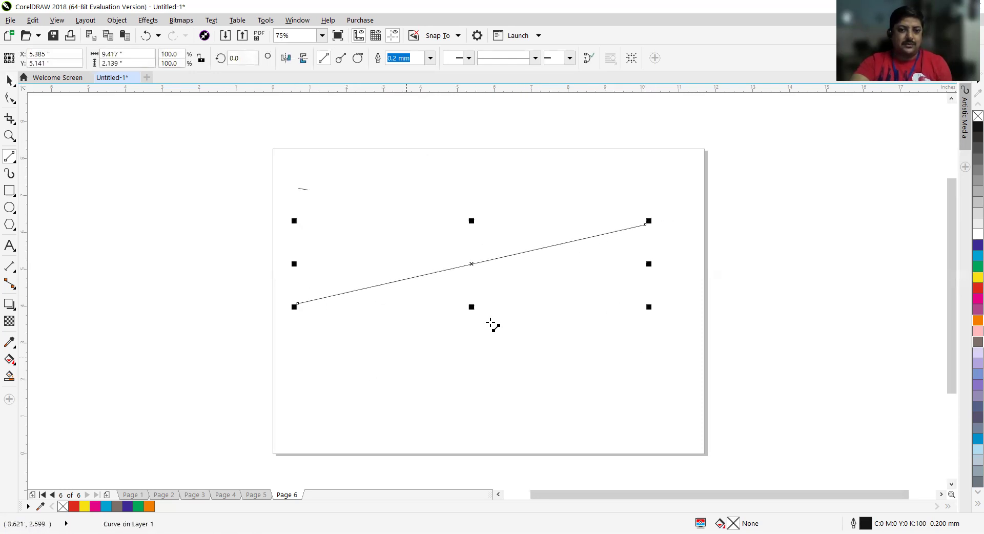
Draw a diagonal 2-Point Line about 5.26 × 7.46 inches left of the page and a Freehand line about 9.92 × 0.36 inches above it.
click(409, 389)
drag(292, 414, 98, 137)
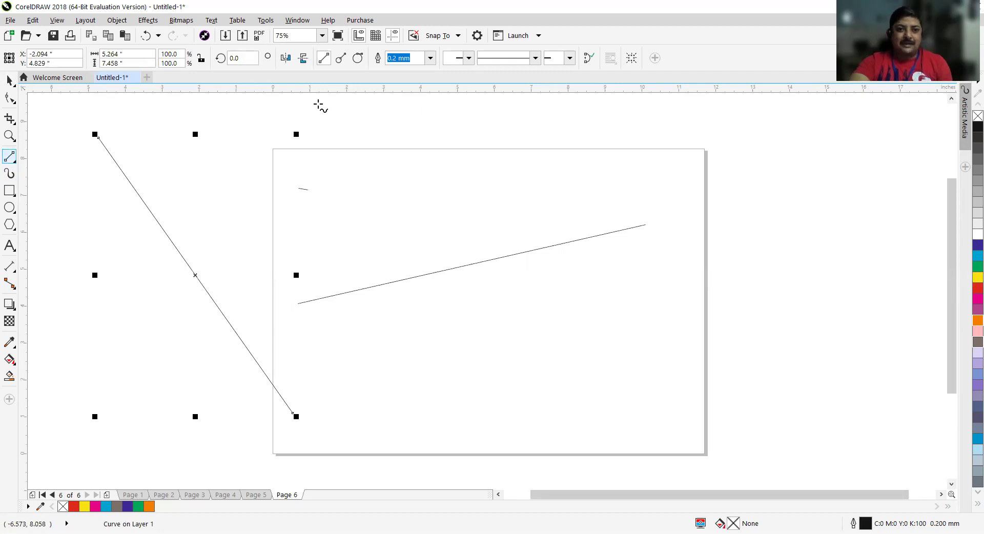
key(F5)
click(338, 113)
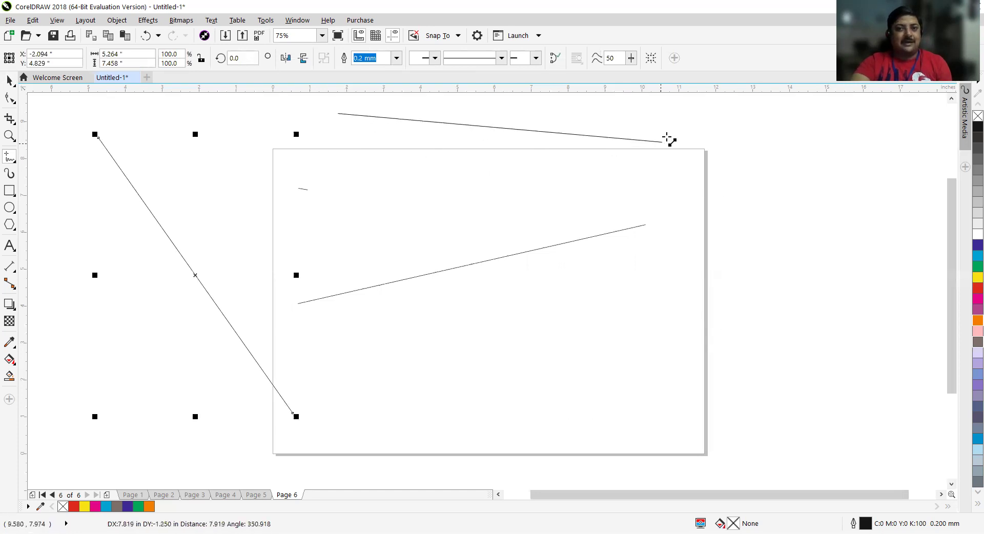
click(704, 126)
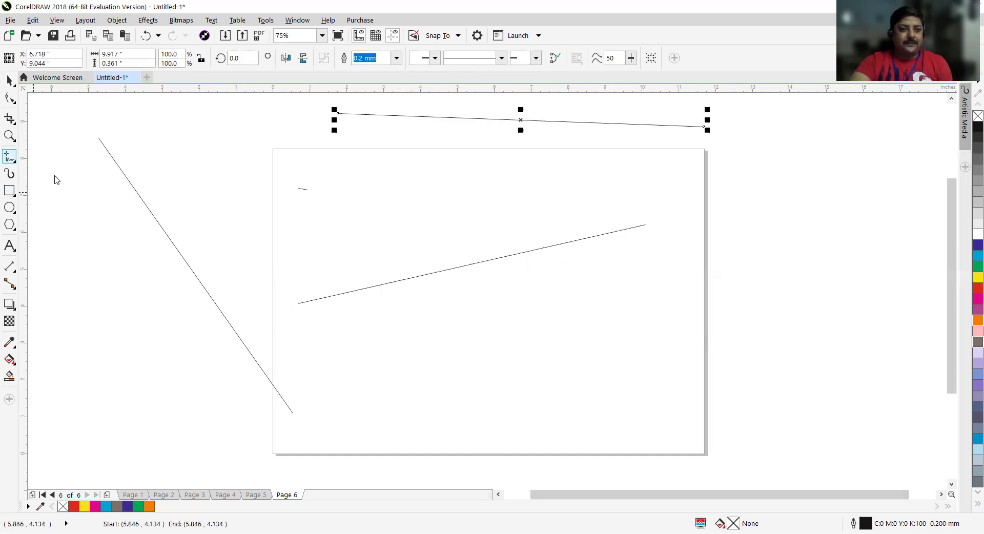
Draw a closed triangle about 12.17 × 8.68 inches from connected 2-Point Line segments across the page's left edge and fill it with magenta.
key(Return)
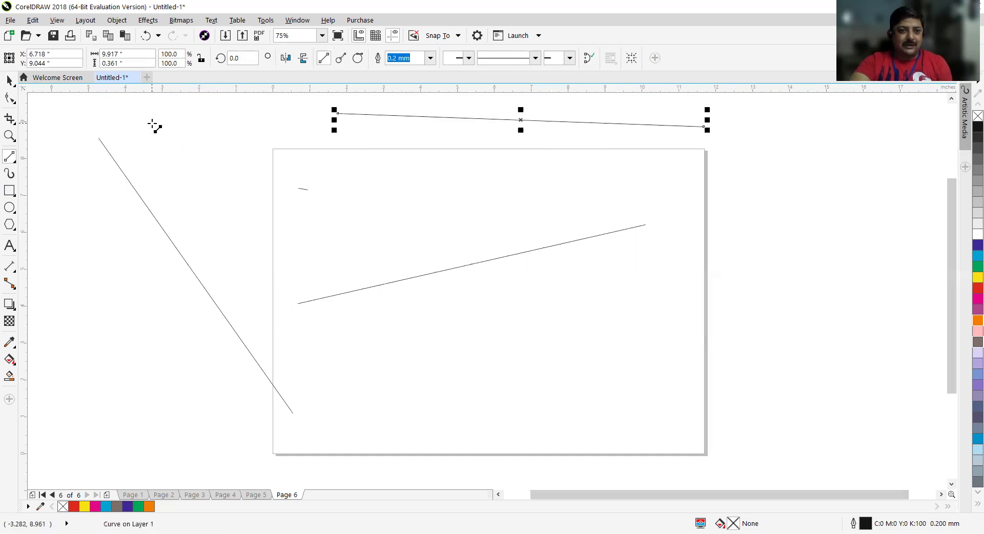
drag(152, 123, 601, 347)
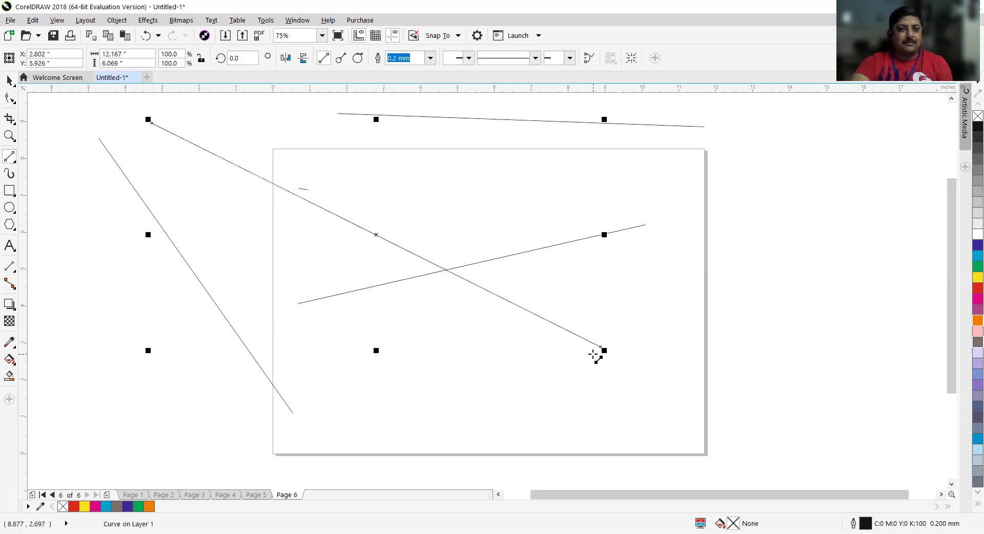
drag(602, 347, 152, 125)
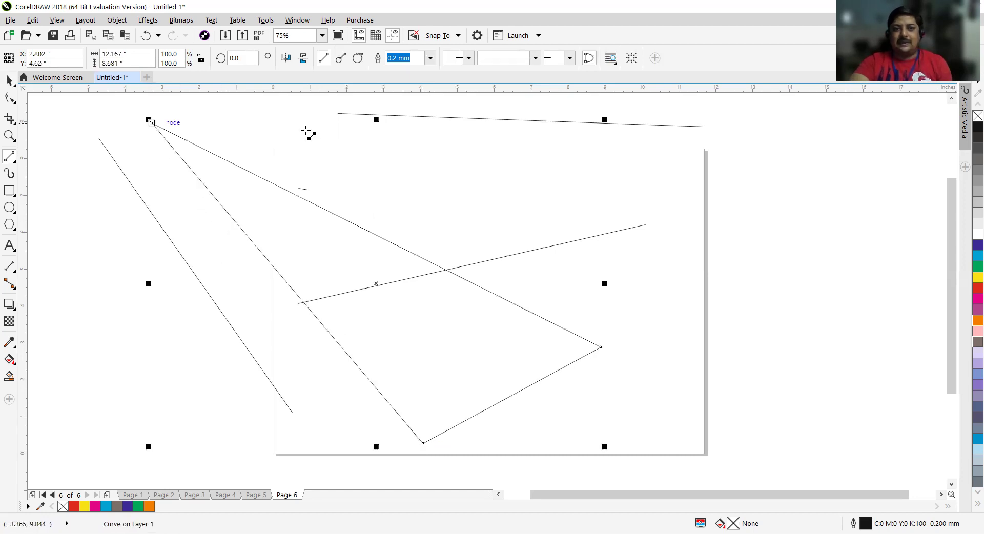
click(970, 303)
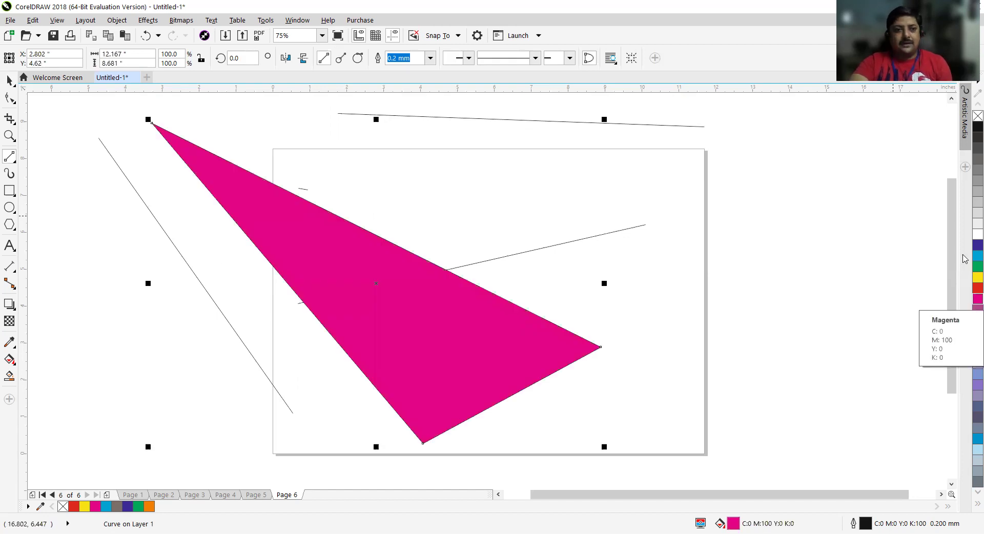
Delete the magenta triangle and all remaining lines on page 6.
click(7, 160)
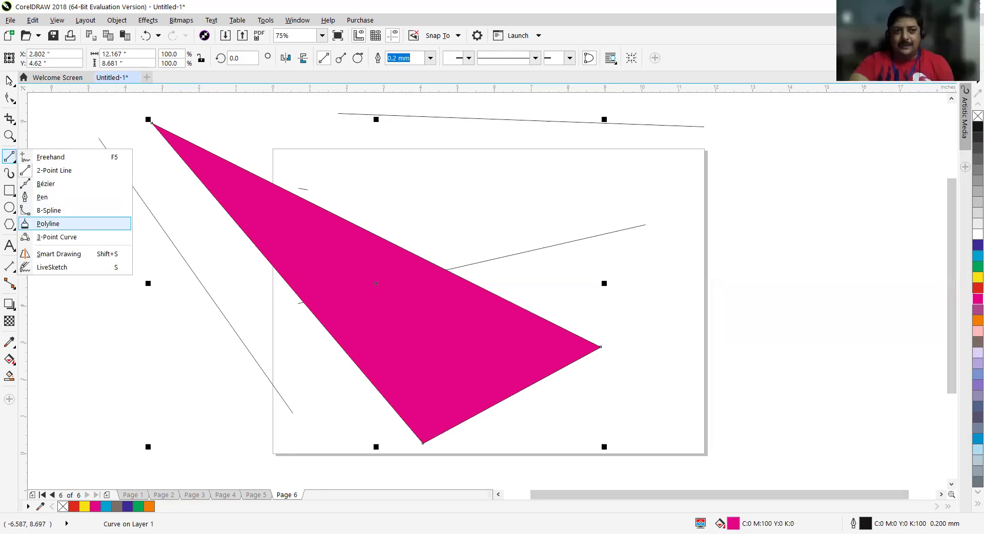
click(8, 80)
key(Delete)
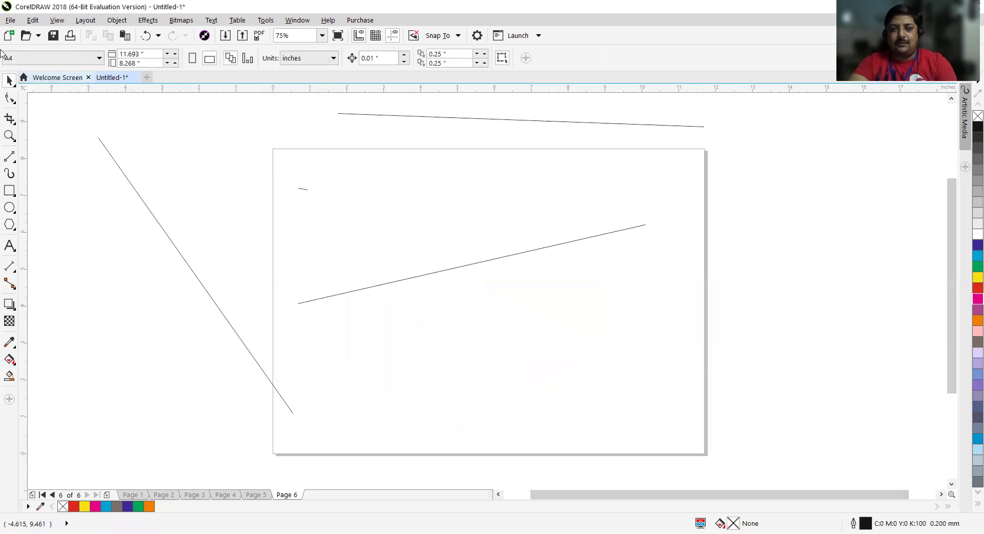
double_click(13, 79)
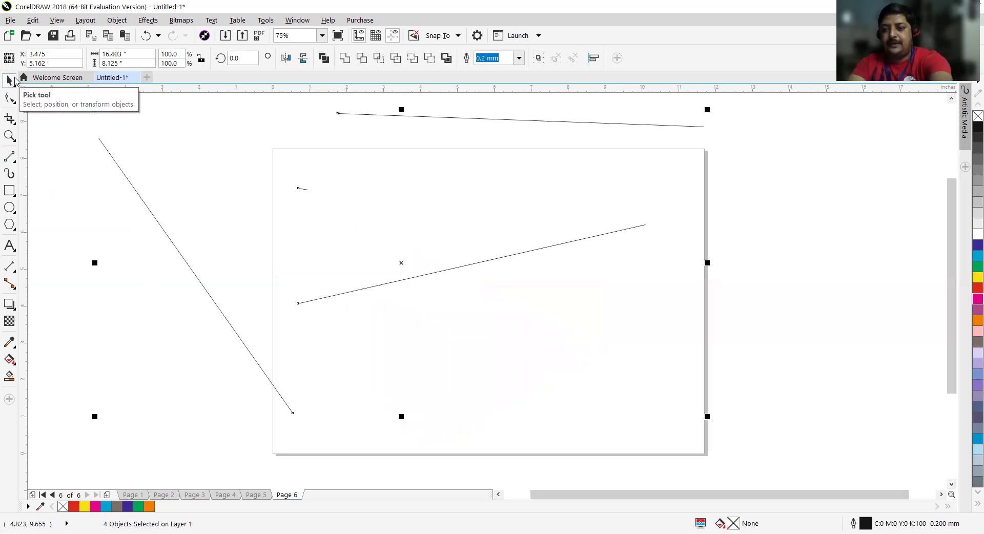
key(Delete)
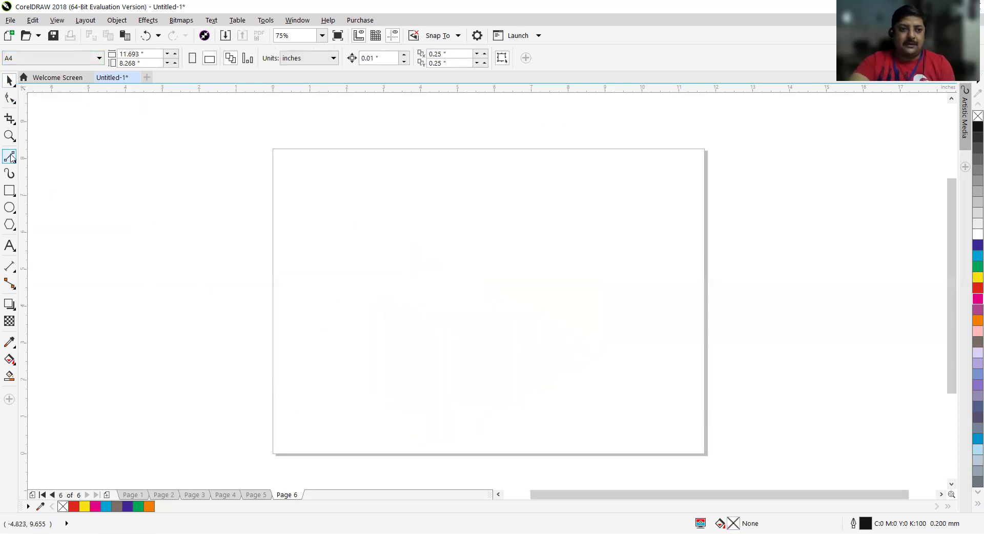
Draw an open zigzag about 9.83 × 4.71 inches across the page with the Polyline tool.
click(10, 158)
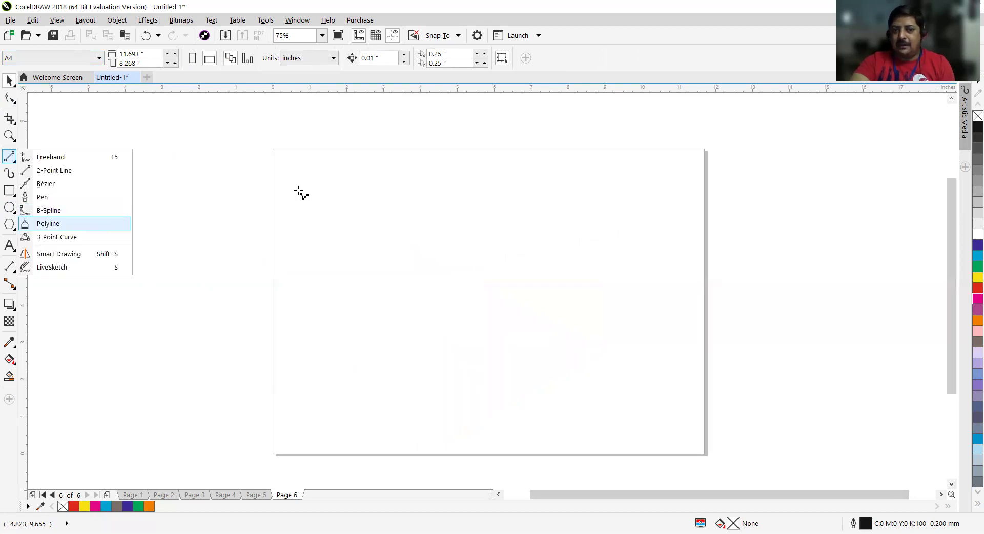
click(288, 171)
click(386, 344)
double_click(396, 224)
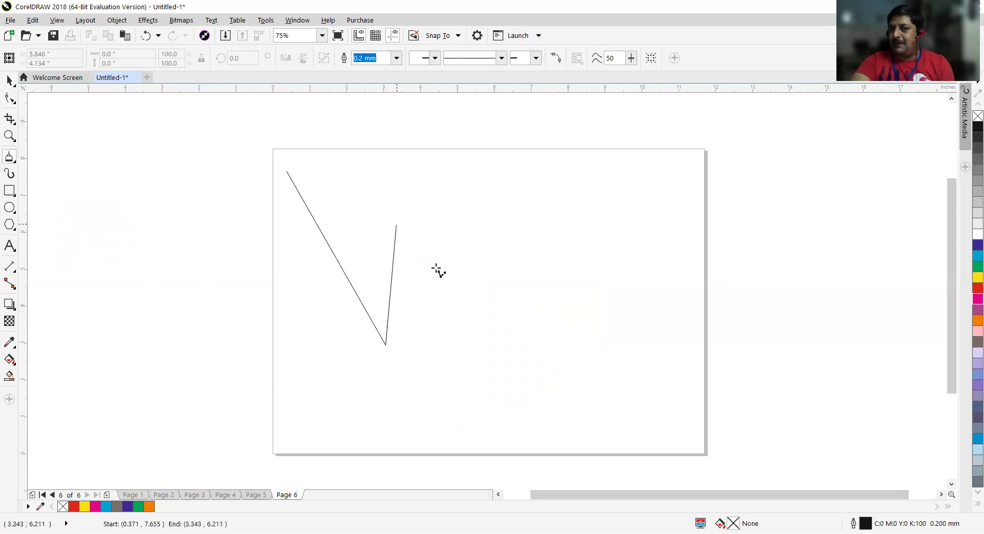
click(470, 322)
double_click(483, 205)
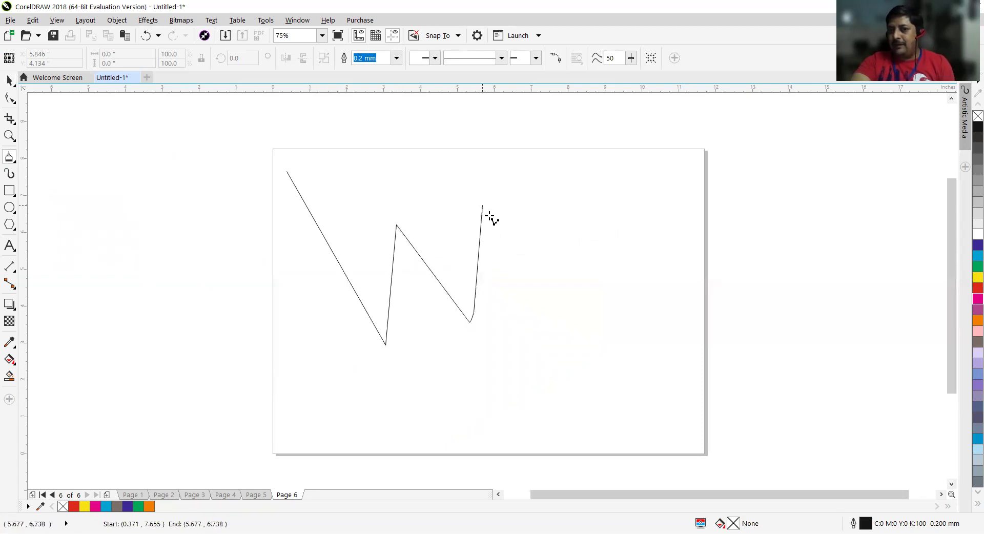
click(596, 318)
double_click(649, 216)
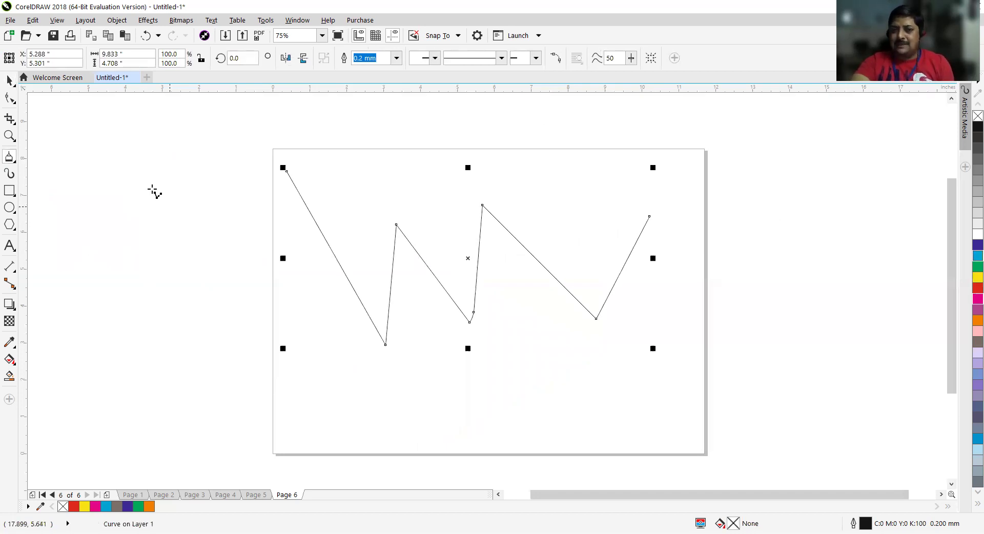
Draw a closed Polyline shape mixing straight and wavy freehand segments, about 3.92 × 9.09 inches, left of the page and fill it with yellow.
click(80, 151)
mouse_move(132, 296)
mouse_down()
mouse_move(99, 325)
mouse_move(117, 341)
mouse_up()
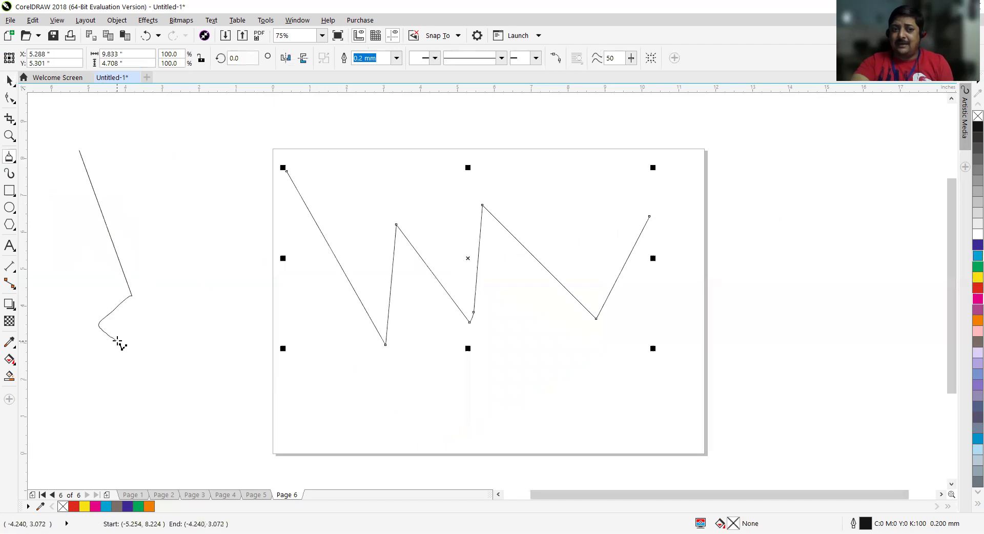
mouse_move(118, 396)
mouse_down()
mouse_move(151, 450)
mouse_move(198, 470)
mouse_up()
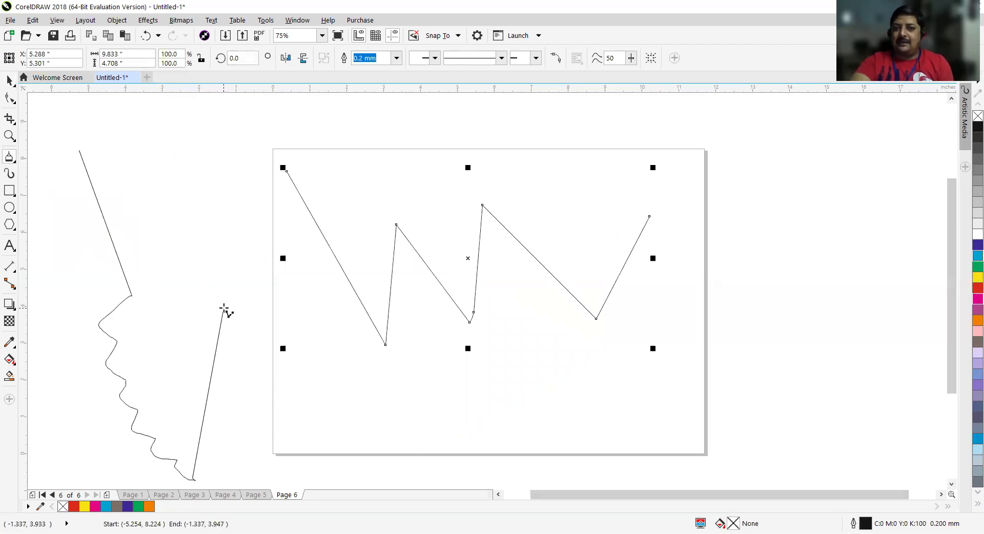
mouse_move(210, 304)
mouse_down()
mouse_move(214, 245)
mouse_move(158, 147)
mouse_up()
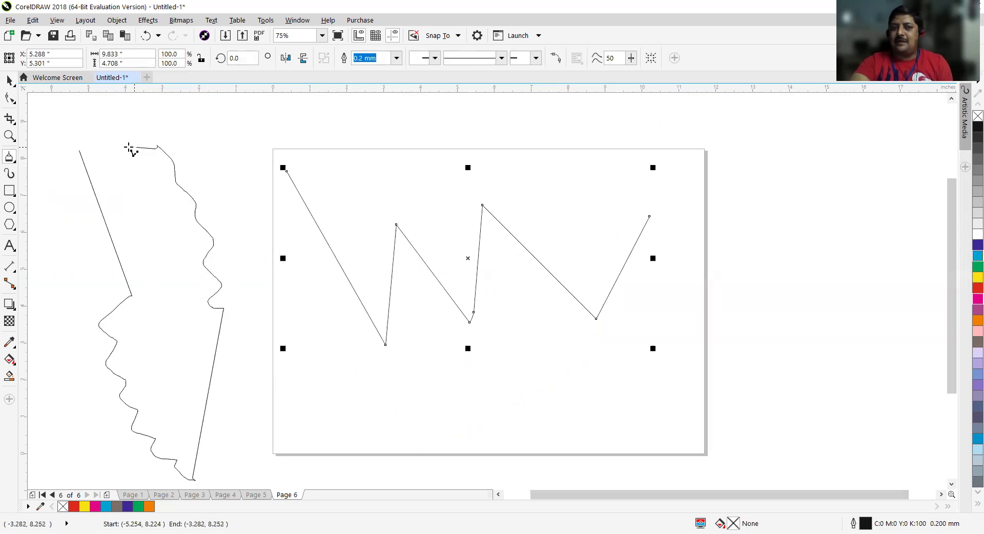
click(82, 150)
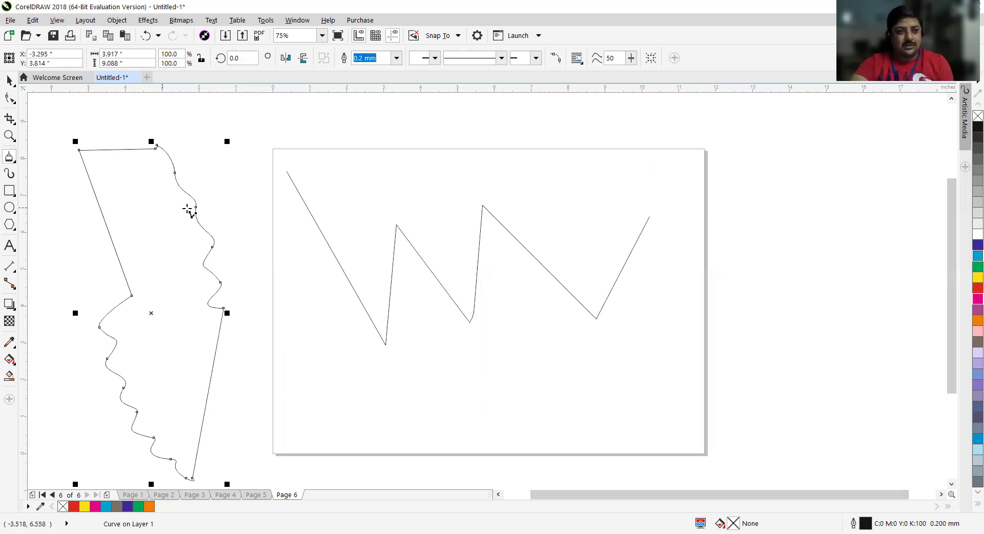
click(977, 278)
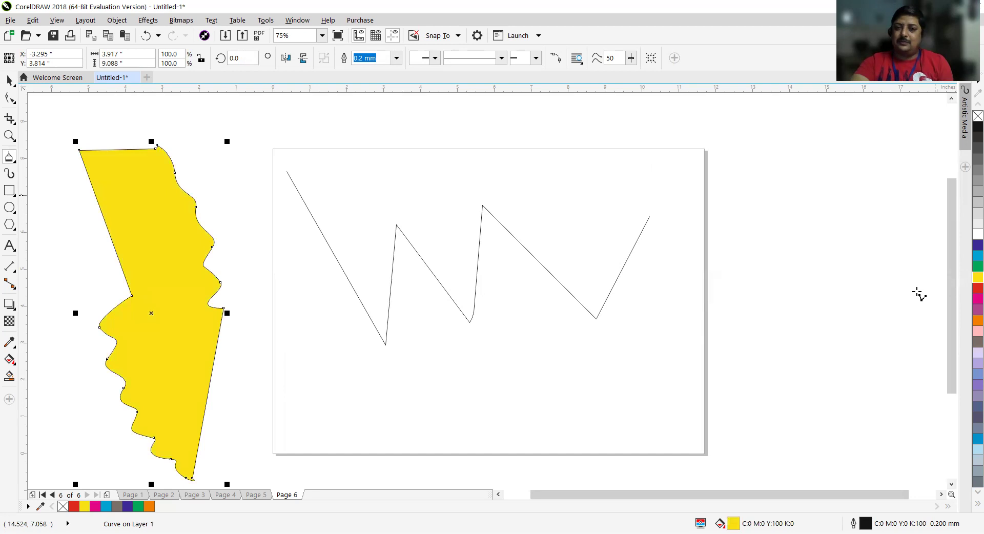
Draw a closed, self-crossing star-like Polyline about 11.97 × 2.96 inches below the zigzag and fill it with orange.
click(293, 431)
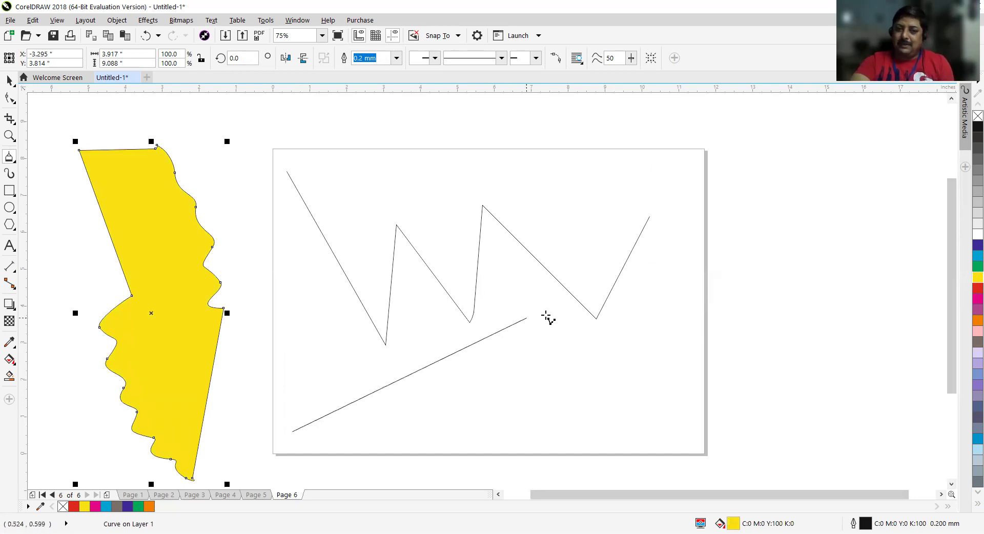
click(536, 323)
click(651, 425)
click(288, 367)
click(731, 351)
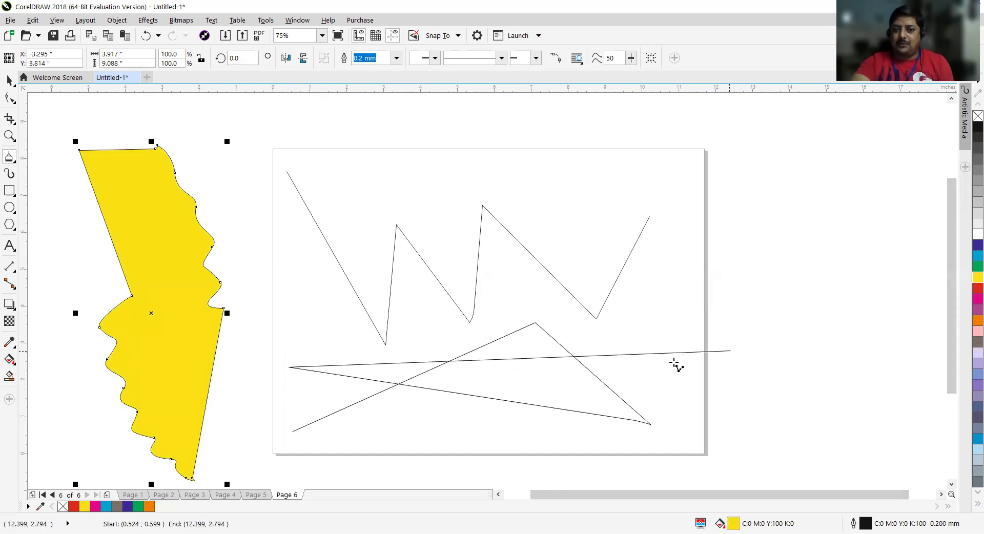
click(292, 432)
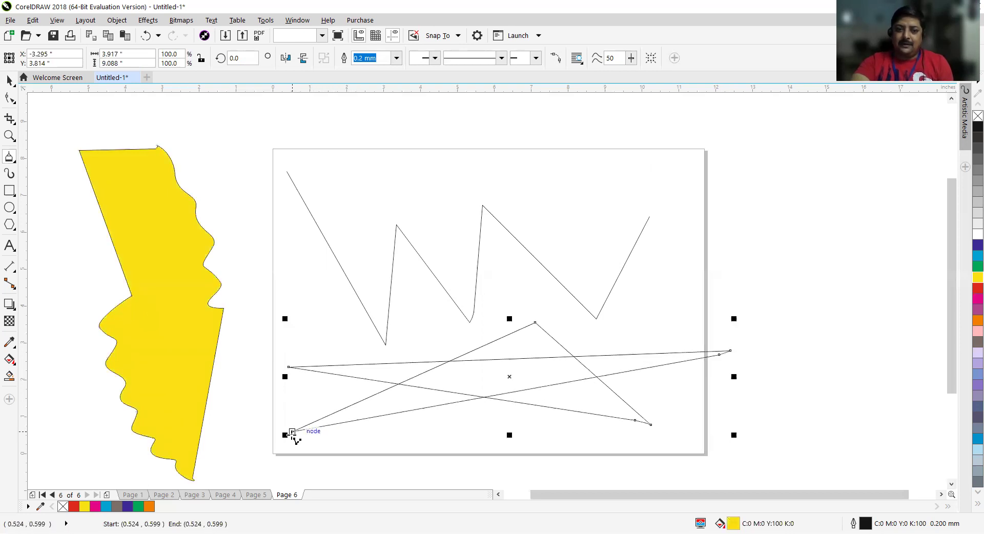
click(976, 321)
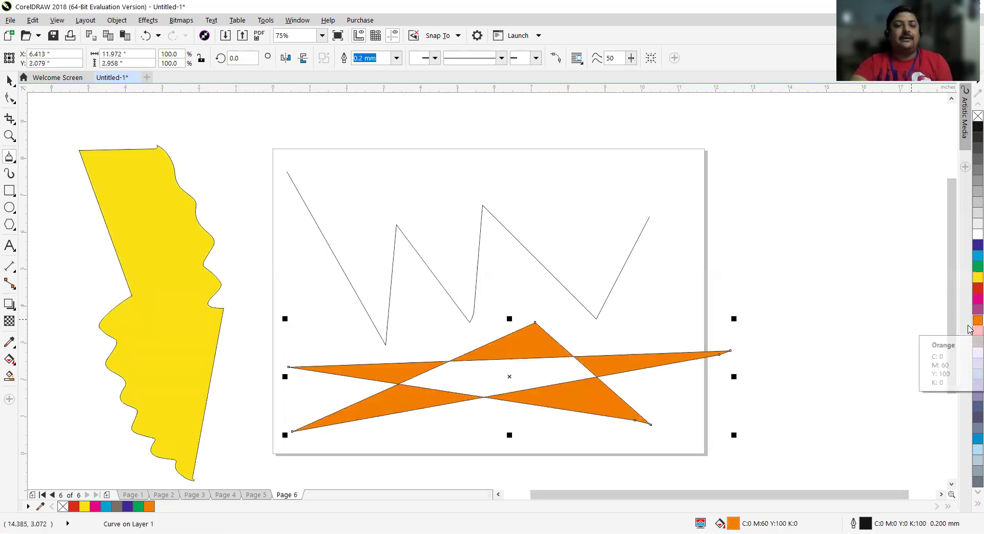
Draw a closed irregular Polyline shape with straight and wavy edges, about 10.31 × 8.10 inches, right of the page and fill it with blue.
scroll(718, 494, right, 2)
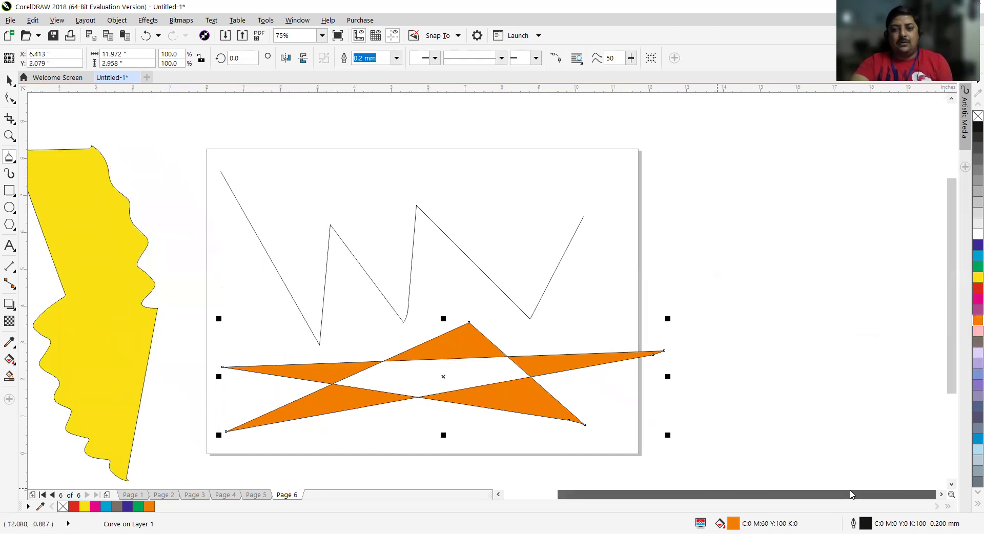
scroll(940, 500, right, 8)
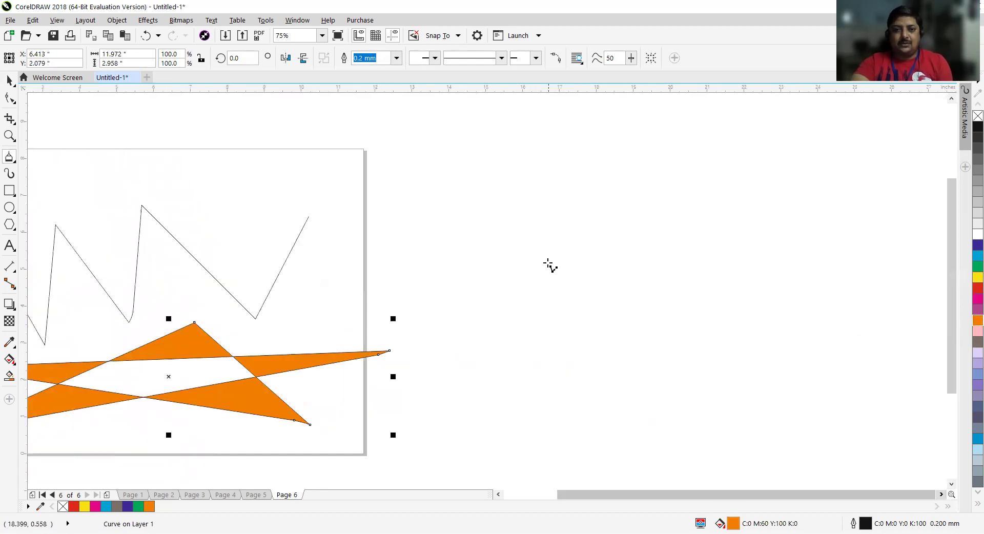
mouse_move(445, 160)
mouse_down()
mouse_move(506, 400)
mouse_move(602, 326)
mouse_move(588, 382)
mouse_move(630, 411)
mouse_move(758, 408)
mouse_move(824, 392)
mouse_move(795, 344)
mouse_move(719, 278)
mouse_move(669, 253)
mouse_move(592, 167)
mouse_move(553, 153)
mouse_move(573, 219)
mouse_move(634, 271)
mouse_move(550, 227)
mouse_move(517, 192)
mouse_move(506, 213)
mouse_move(528, 319)
mouse_move(503, 308)
mouse_move(489, 215)
mouse_move(511, 130)
mouse_move(445, 159)
mouse_up()
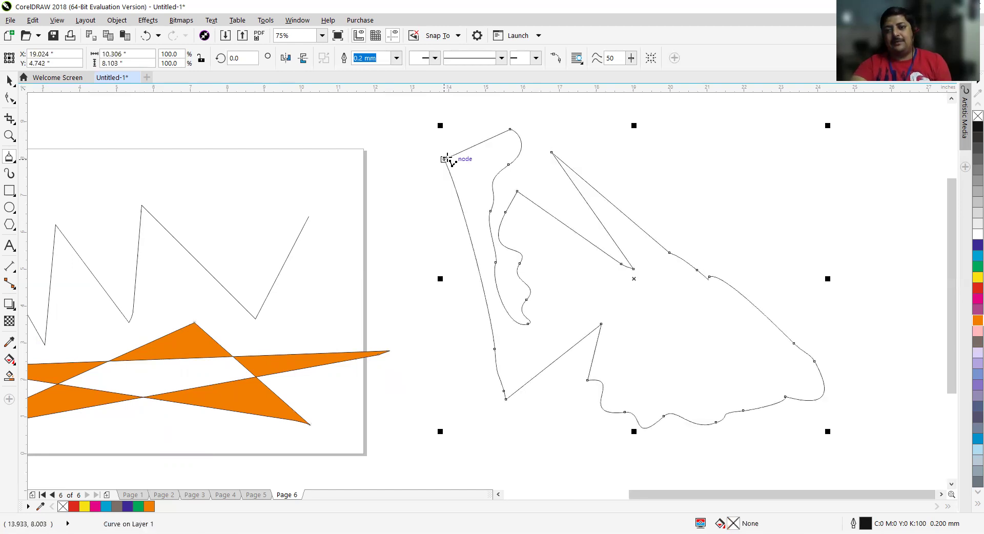
click(977, 245)
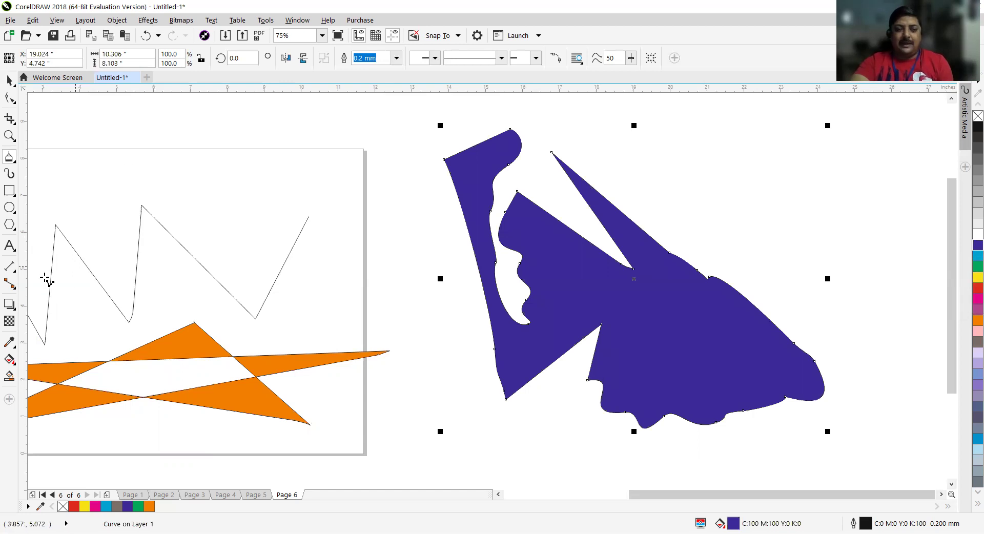
Draw a closed wavy B-Spline shape about 5.32 × 6.09 inches in the empty area far right of the blue shape.
scroll(645, 506, left, 1)
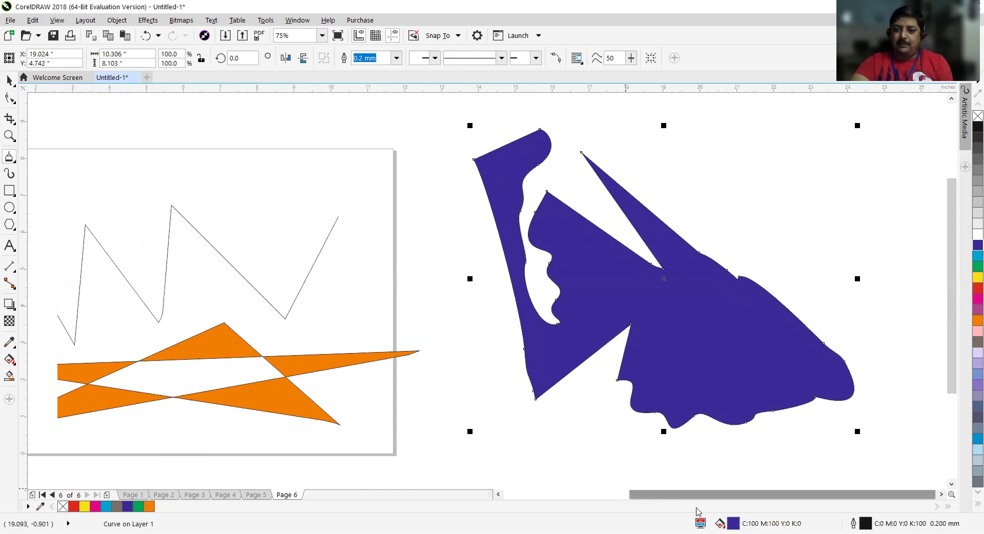
click(942, 495)
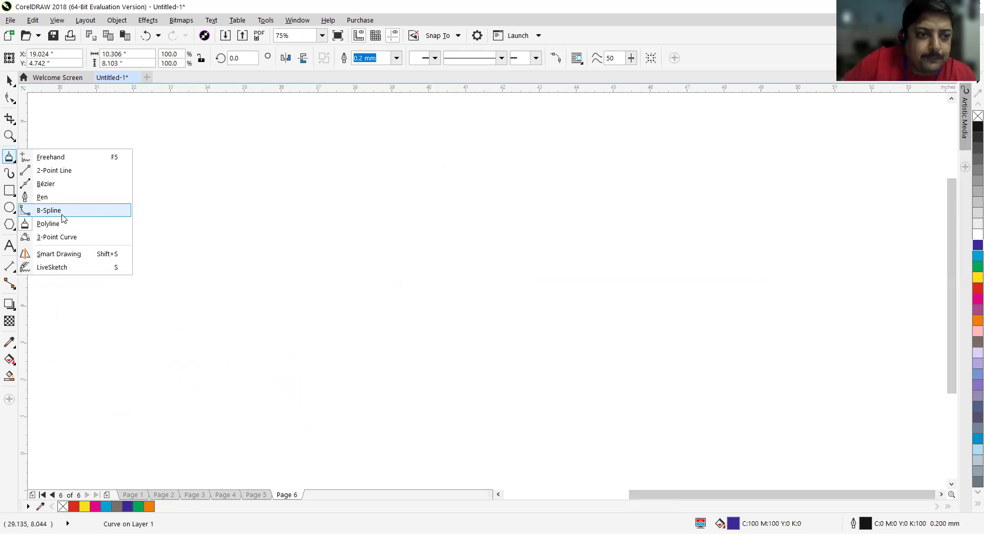
click(49, 211)
click(239, 183)
click(334, 228)
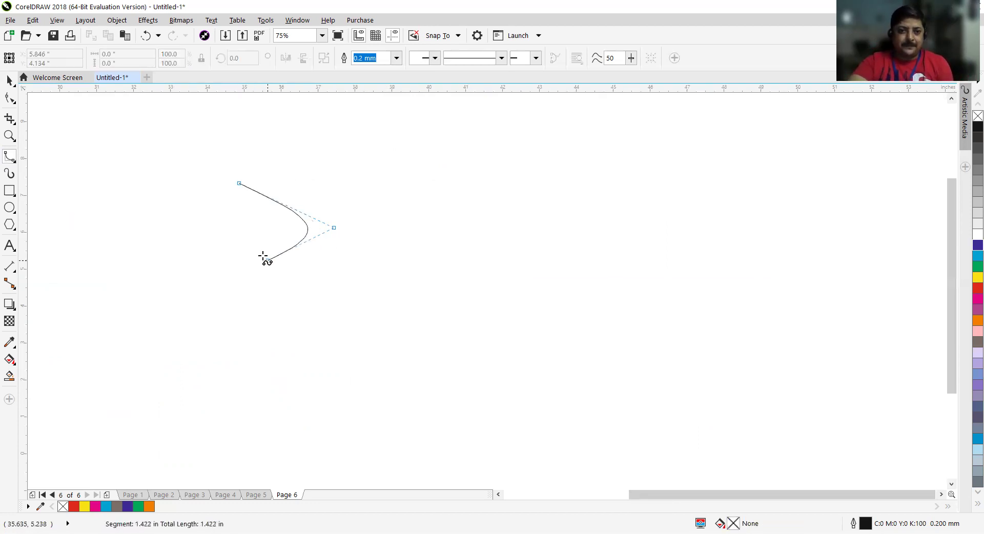
double_click(218, 264)
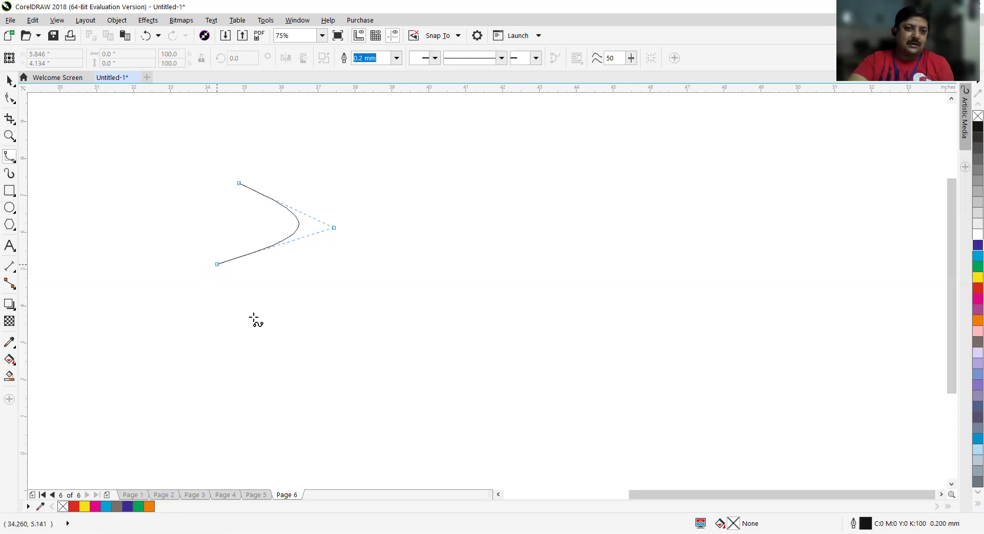
click(384, 303)
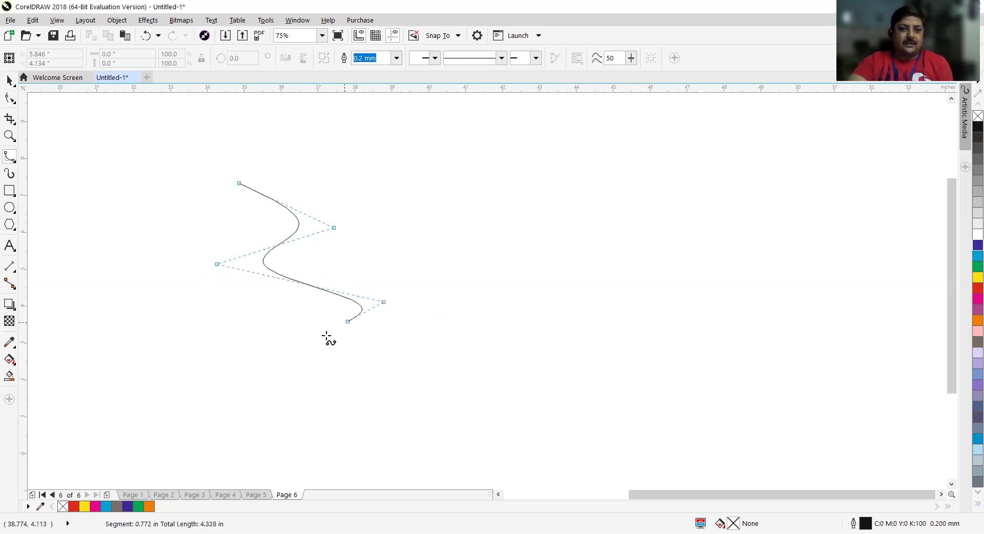
click(253, 375)
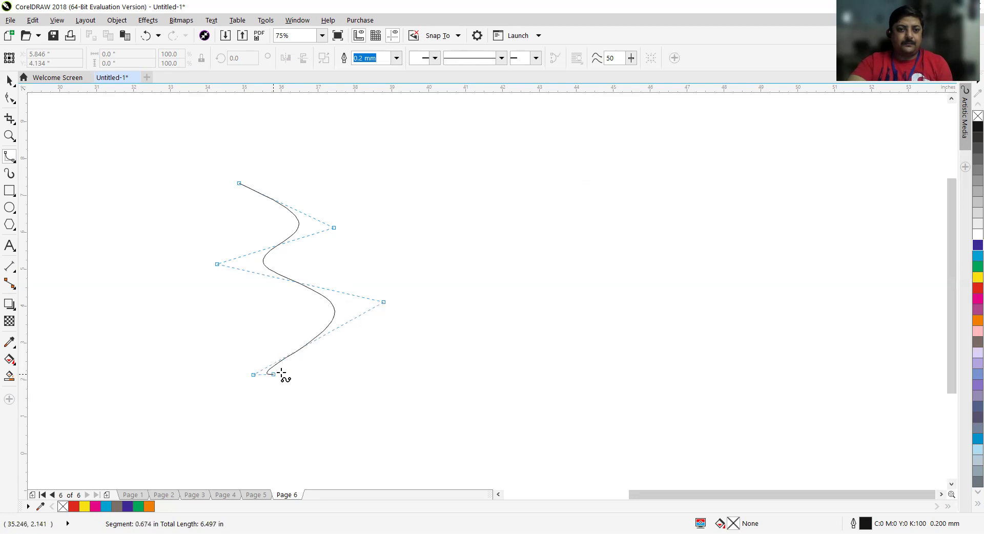
click(376, 432)
click(484, 318)
click(423, 261)
click(399, 238)
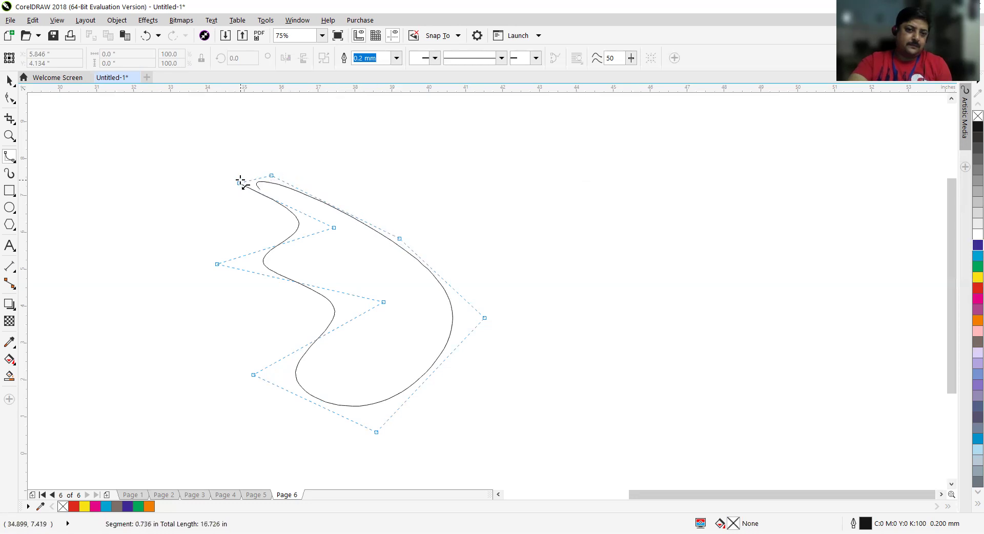
click(239, 183)
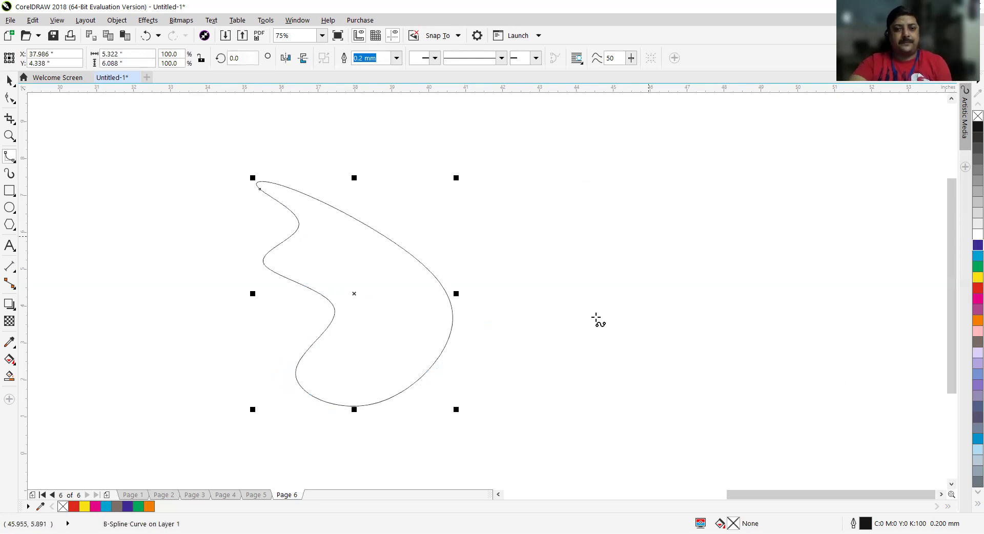
Draw a closed, cap-like B-Spline with a wavy lower edge, about 8.56 × 3.58 inches, right of the first one.
click(529, 408)
click(579, 340)
click(664, 414)
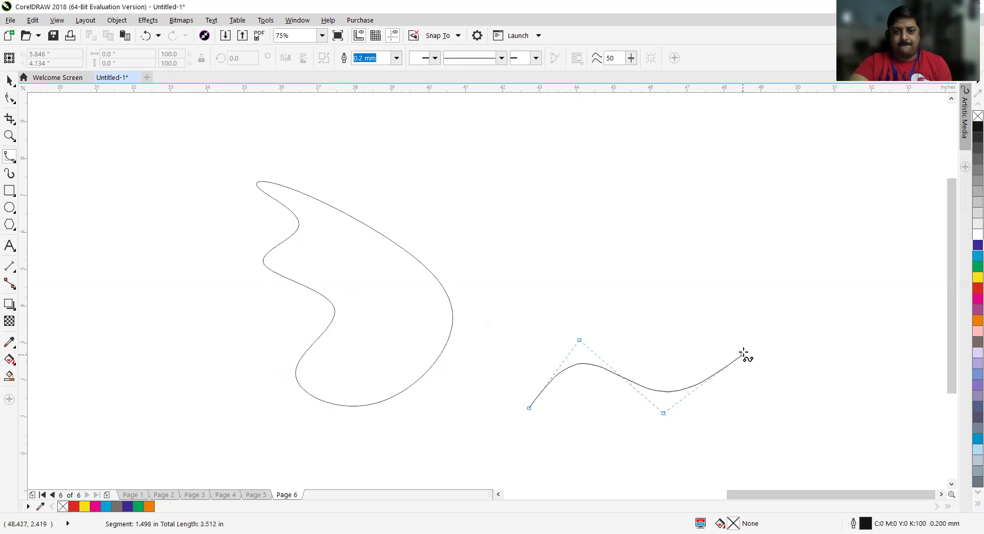
click(750, 334)
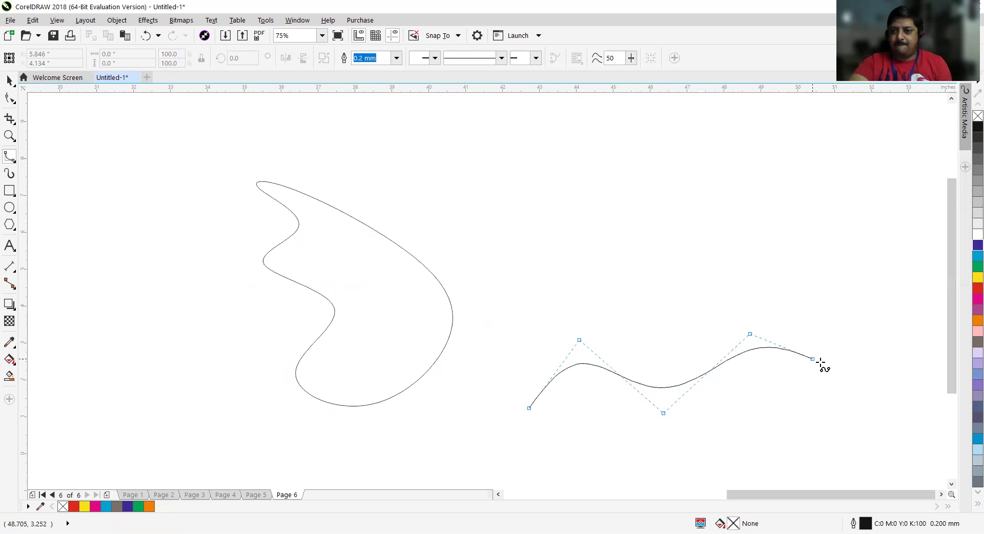
click(864, 381)
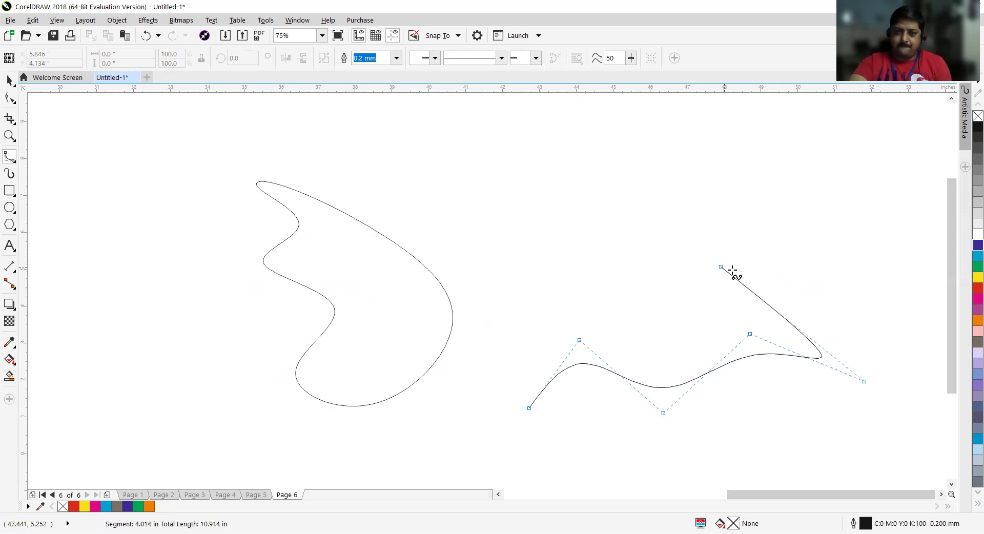
click(775, 265)
click(654, 282)
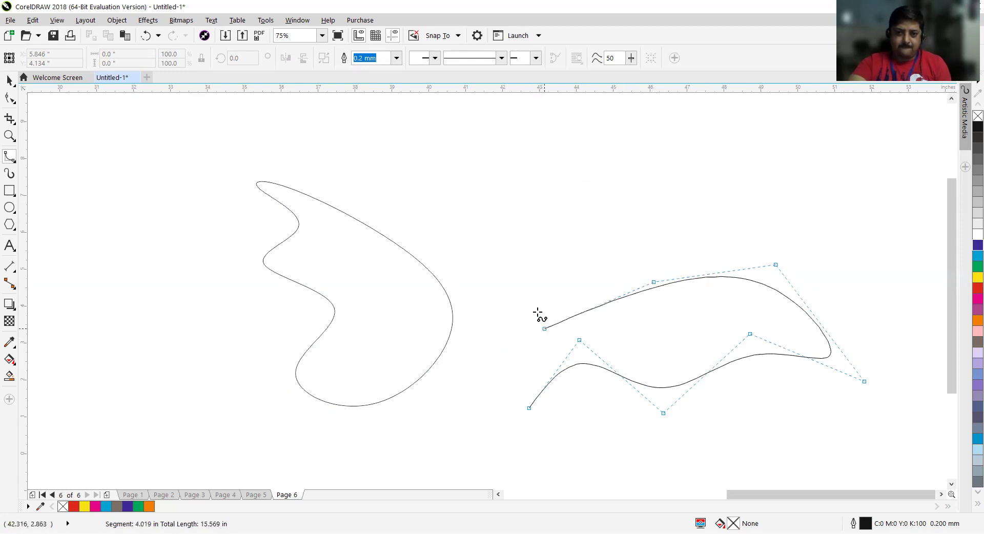
click(538, 308)
click(506, 416)
click(531, 409)
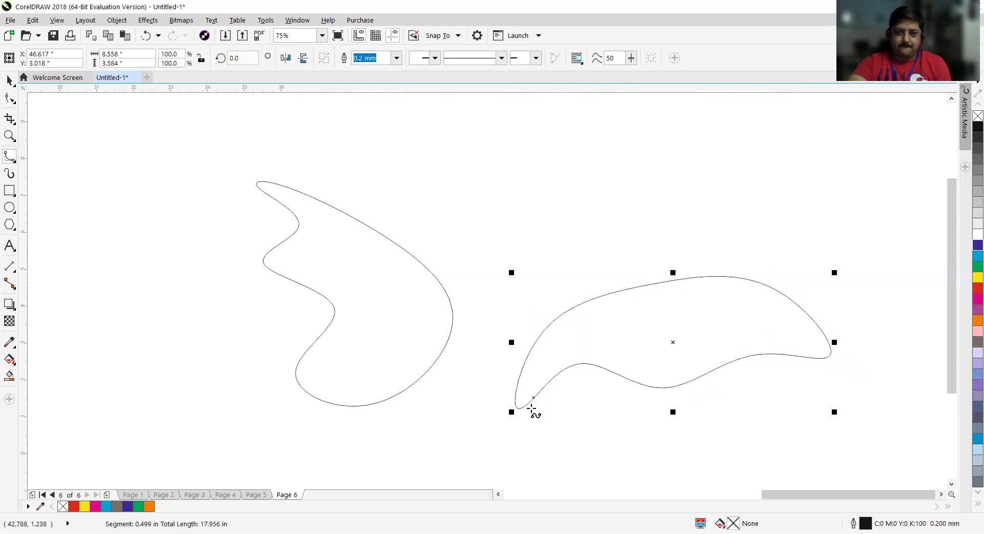
Draw a closed, rounded B-Spline about 7.53 × 4.88 inches directly below the cap-like shape.
drag(957, 296, 799, 297)
drag(793, 198, 753, 259)
key(Escape)
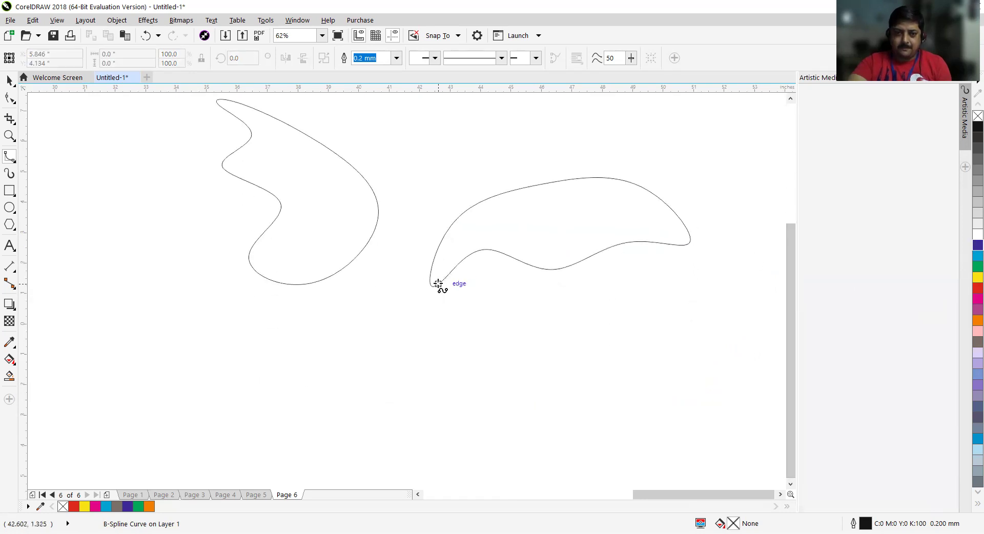
click(438, 284)
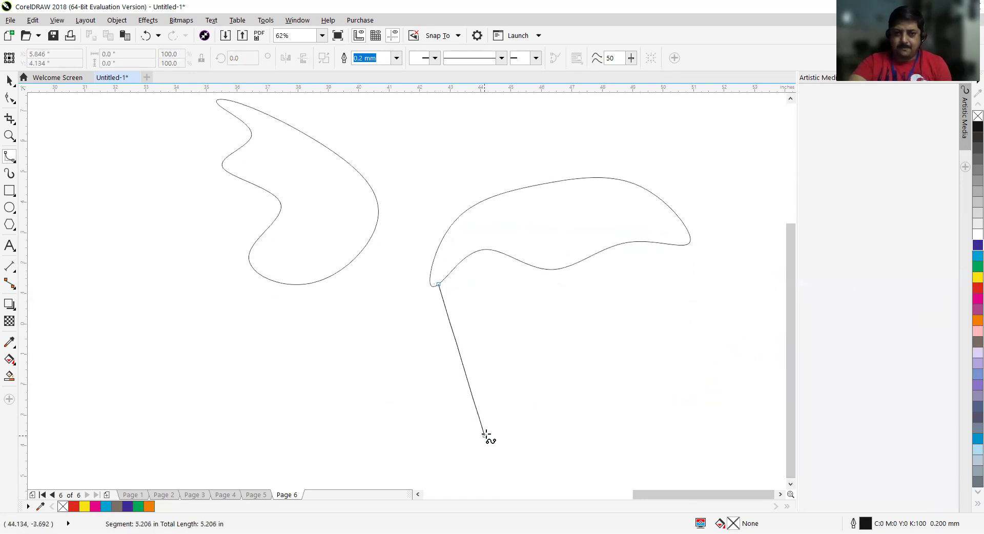
click(459, 356)
click(569, 421)
click(674, 371)
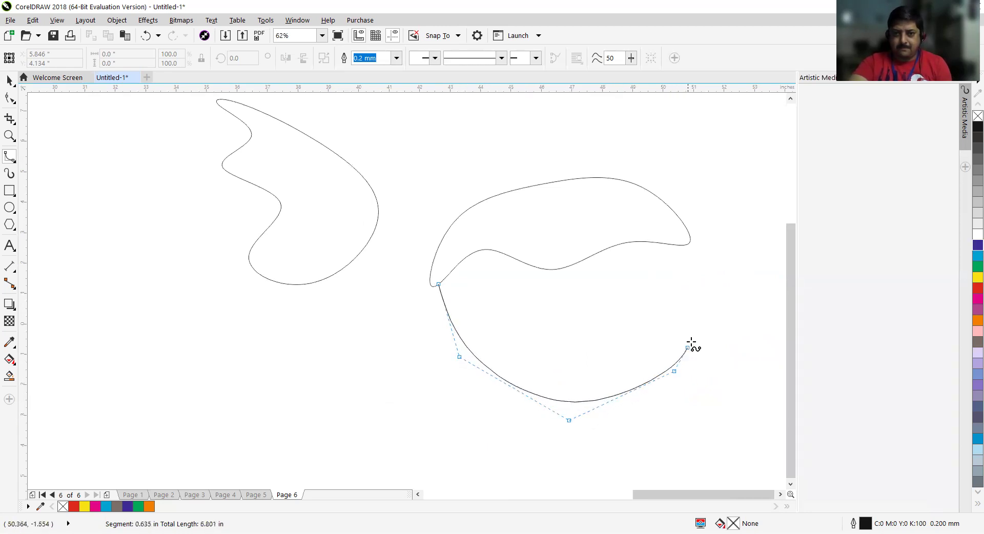
click(688, 261)
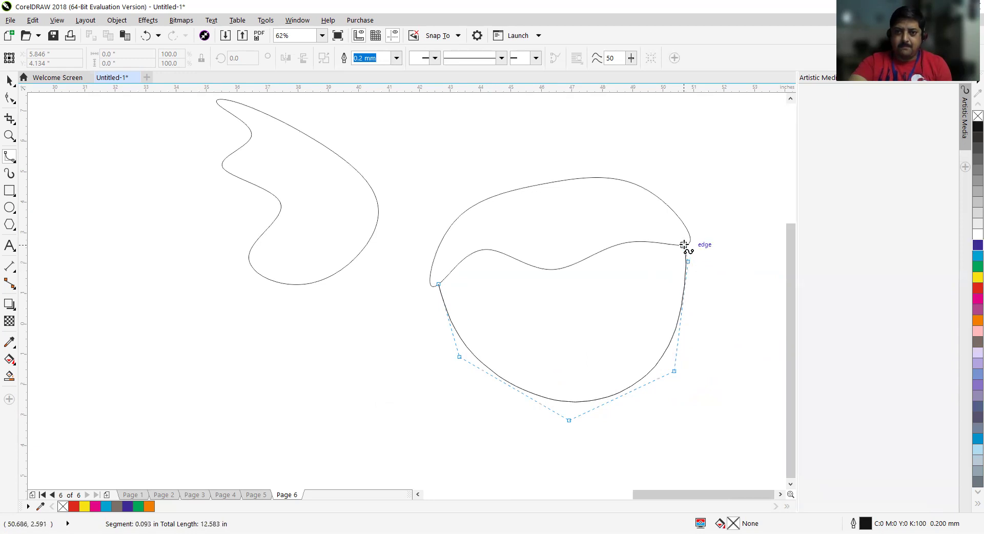
click(684, 245)
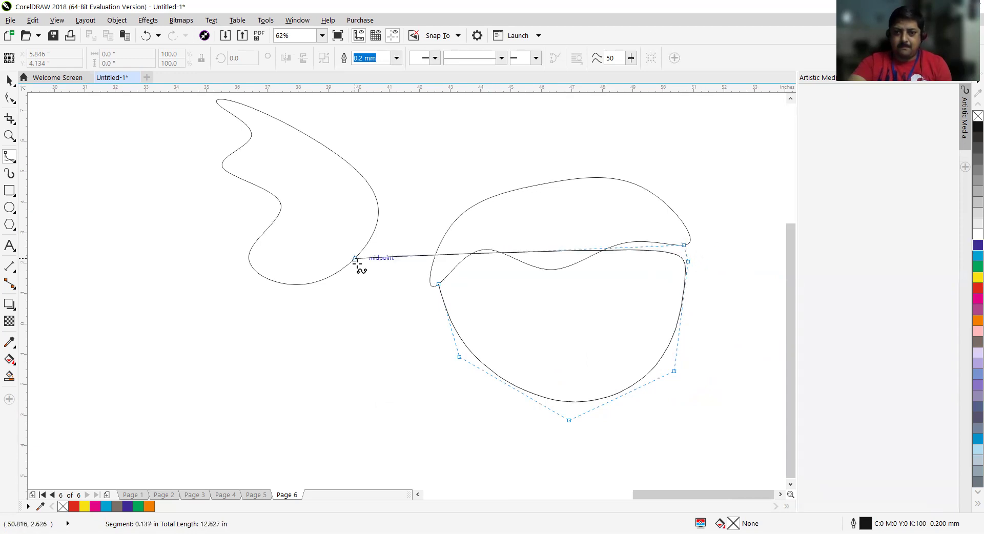
double_click(440, 283)
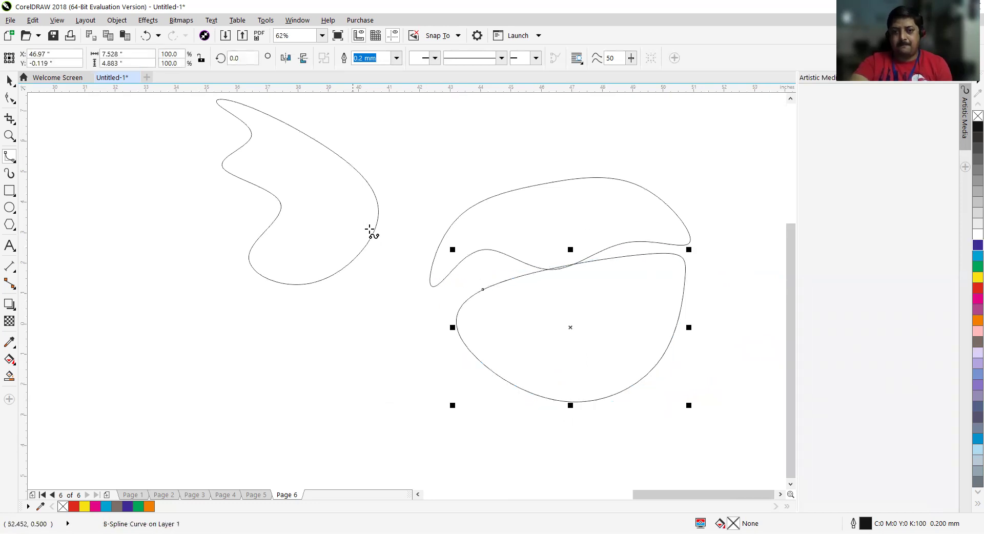
Move the rounded B-Spline up so it overlaps the cap-like shape and fill it with yellow.
drag(533, 327, 570, 316)
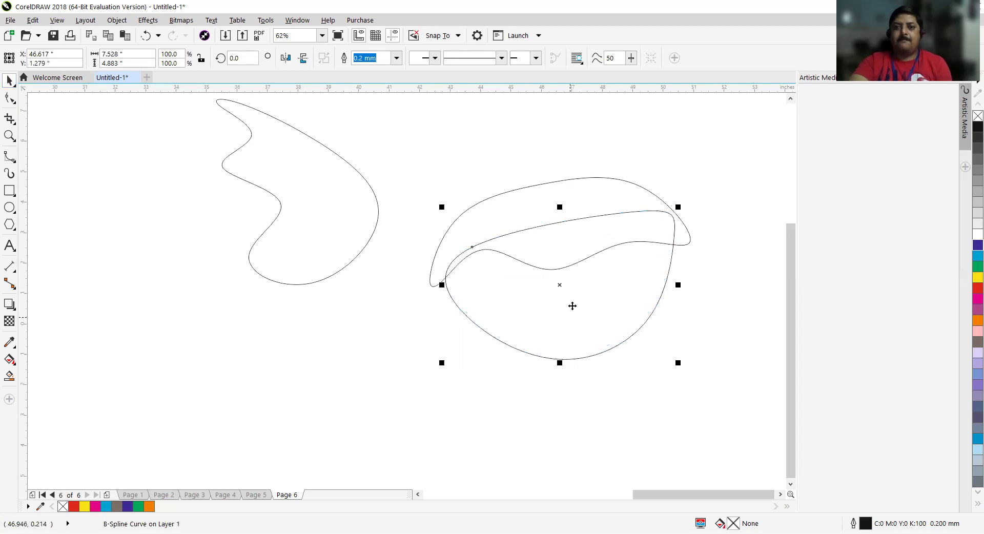
click(725, 327)
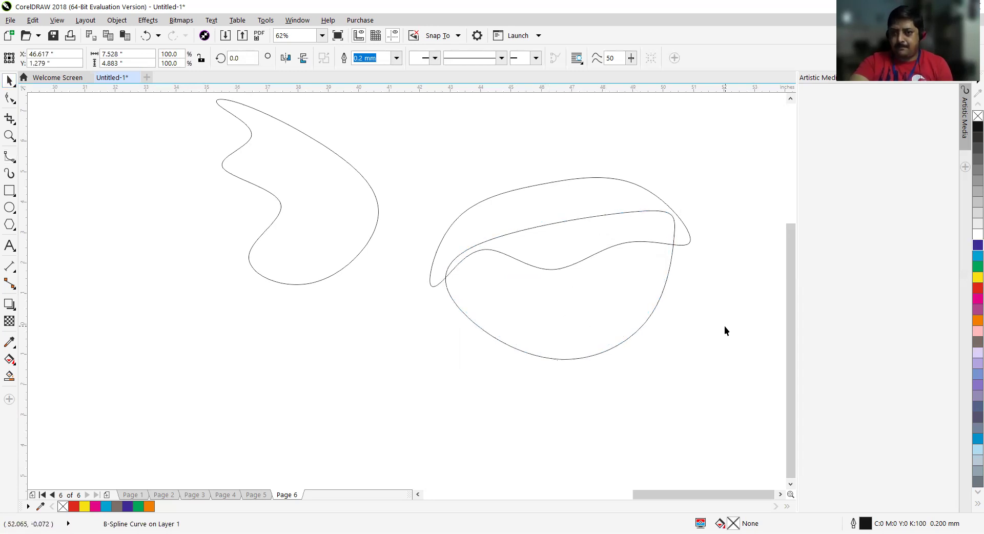
click(558, 220)
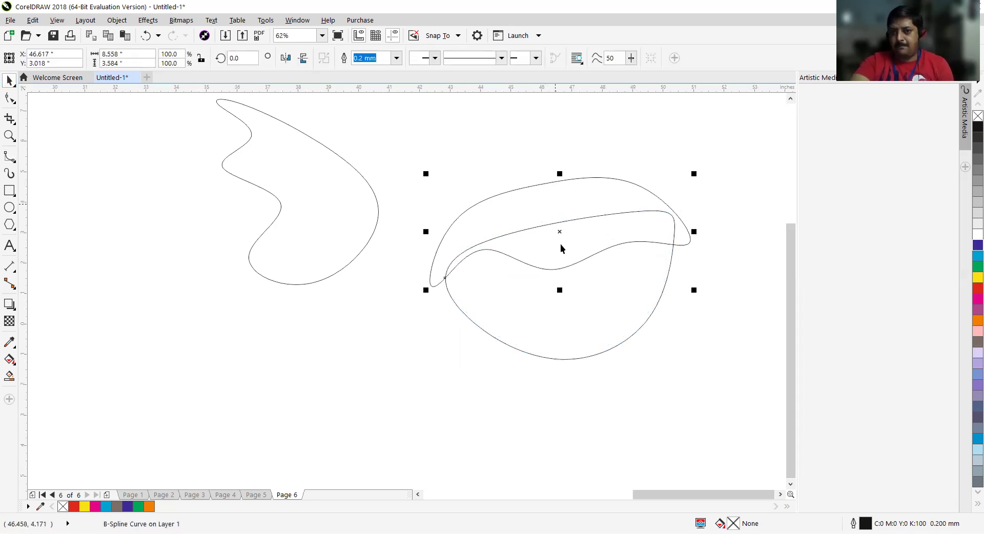
click(977, 277)
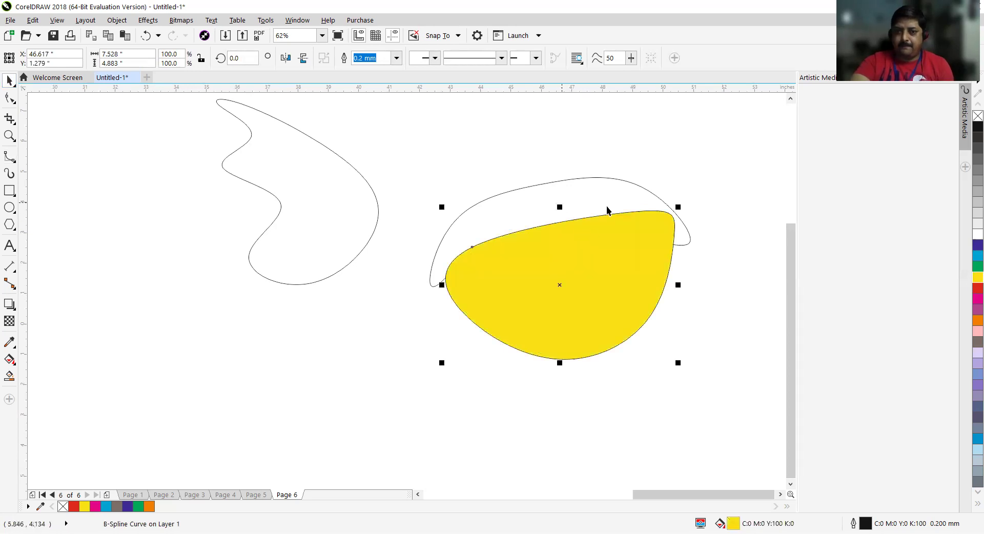
click(973, 129)
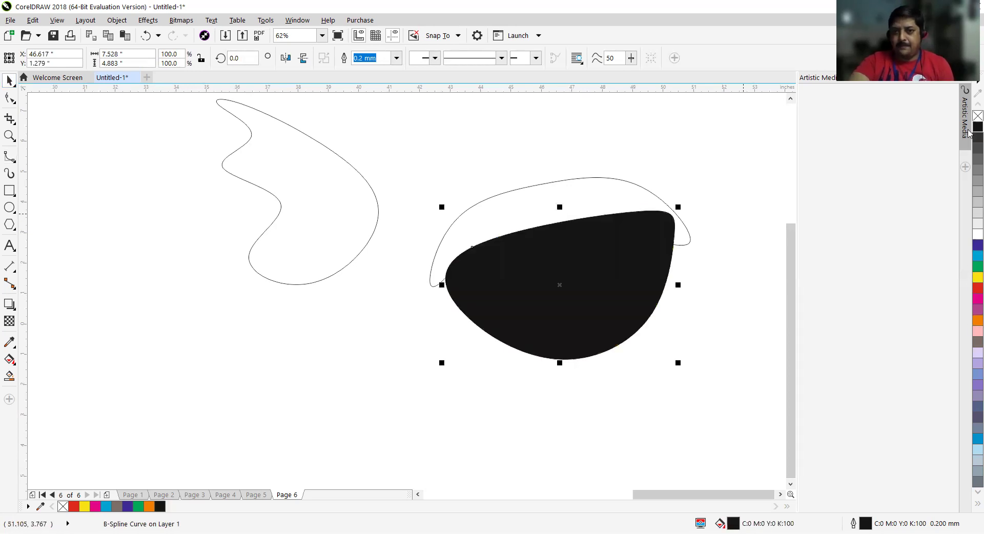
click(546, 204)
click(587, 325)
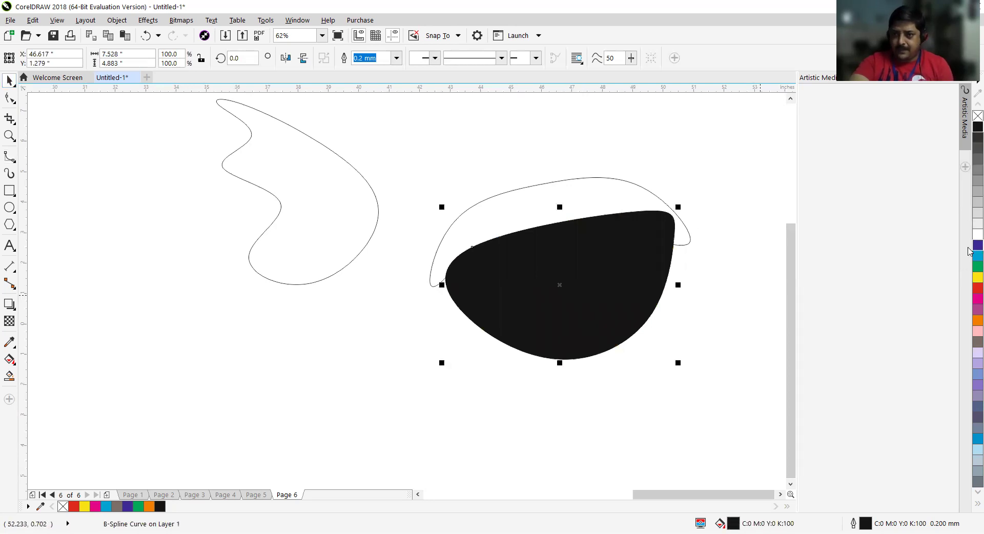
click(977, 277)
Fill the cap-like B-Spline above the yellow shape with black.
click(587, 184)
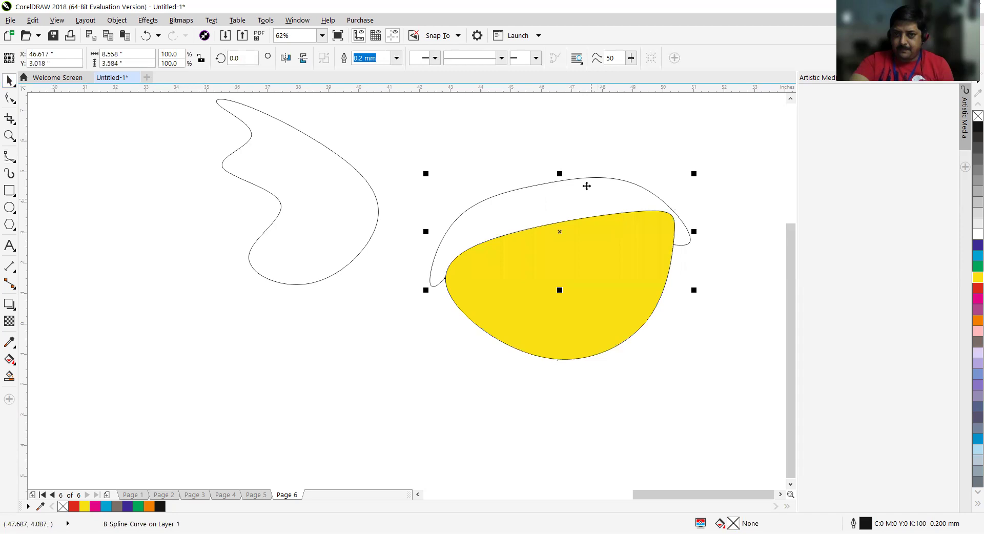
click(587, 184)
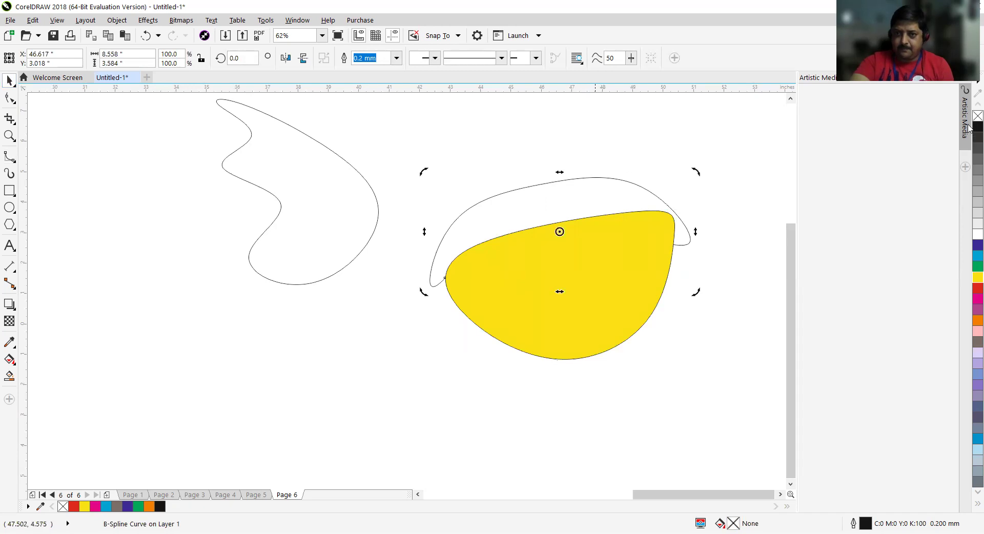
click(595, 436)
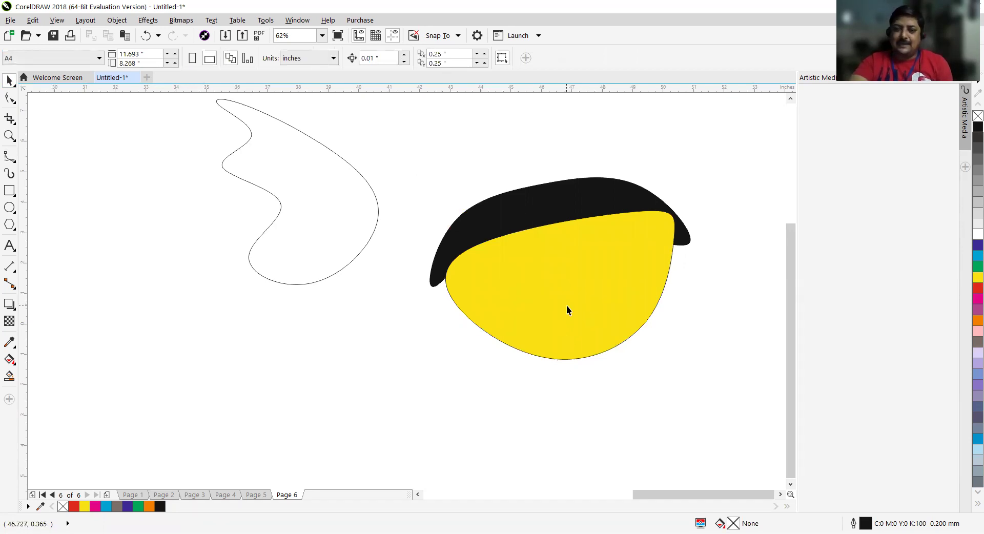
Shift the yellow shape slightly left and order it Back One, behind the black cap-like shape.
drag(568, 302, 555, 287)
click(675, 384)
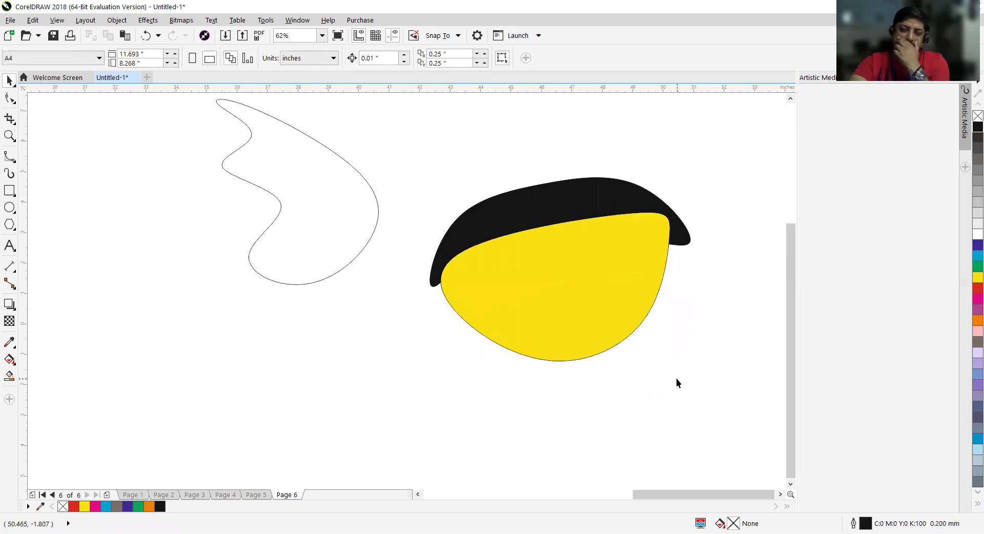
click(550, 286)
right_click(551, 286)
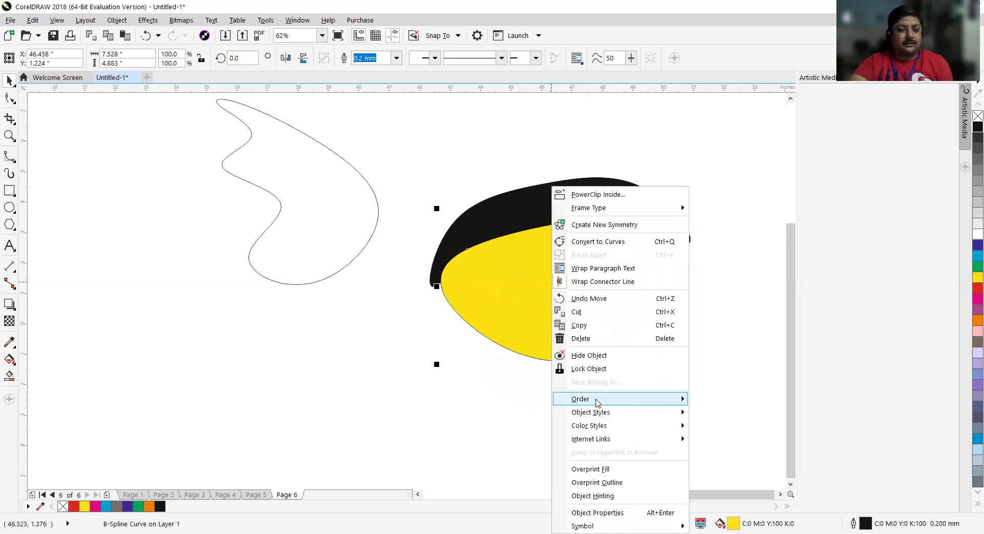
mouse_move(596, 401)
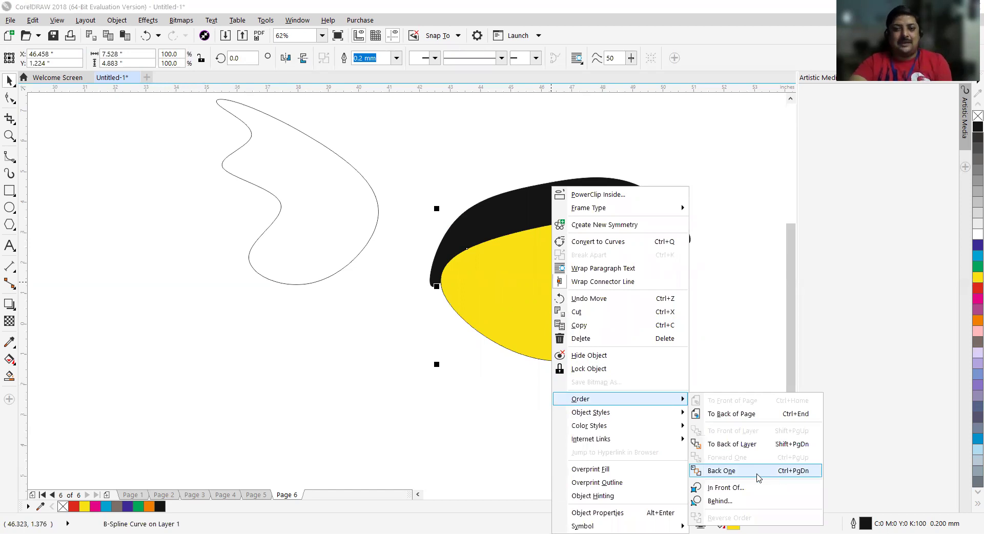
click(758, 471)
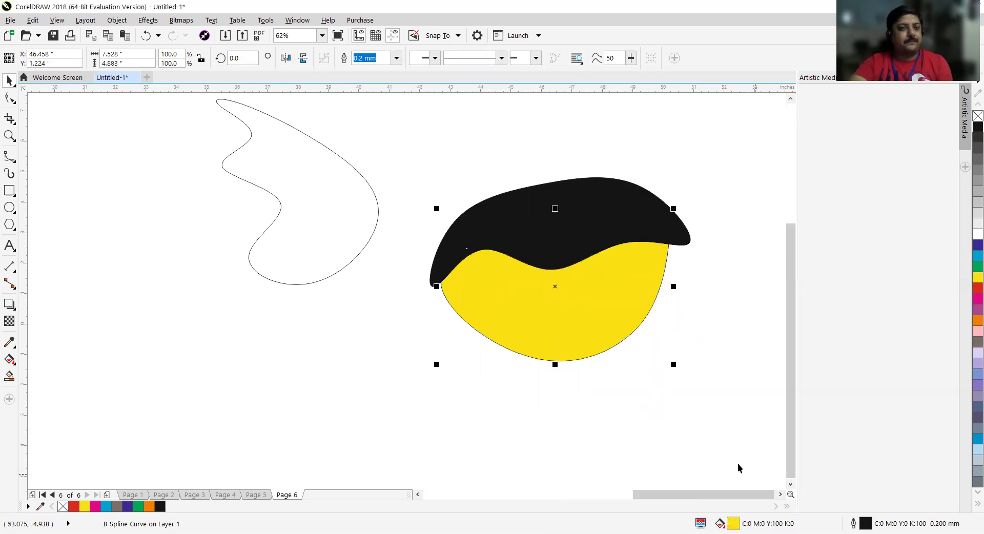
click(549, 442)
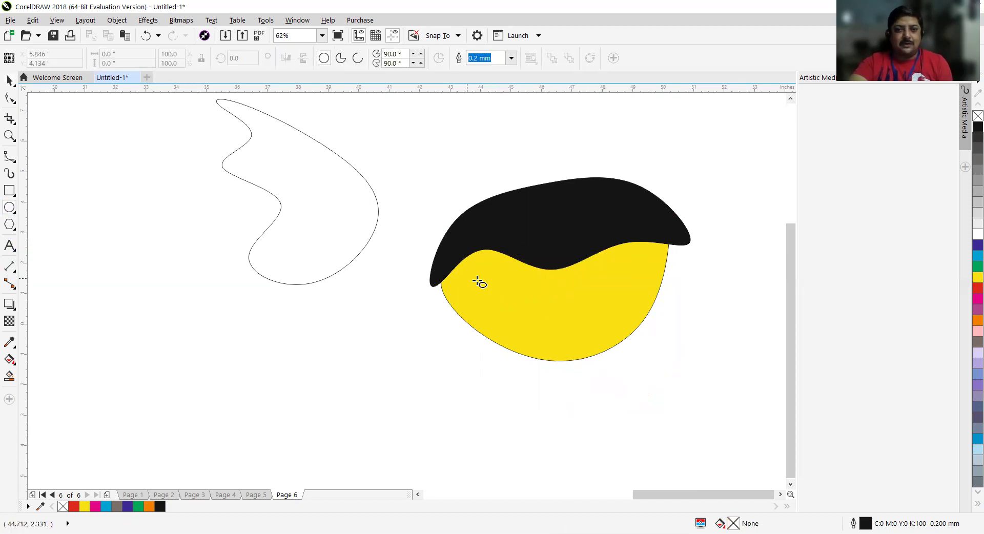
Draw a circle about 1.31 inches in diameter below the unfilled wavy shape and a smaller one to its left, and select the larger circle.
drag(322, 337, 363, 377)
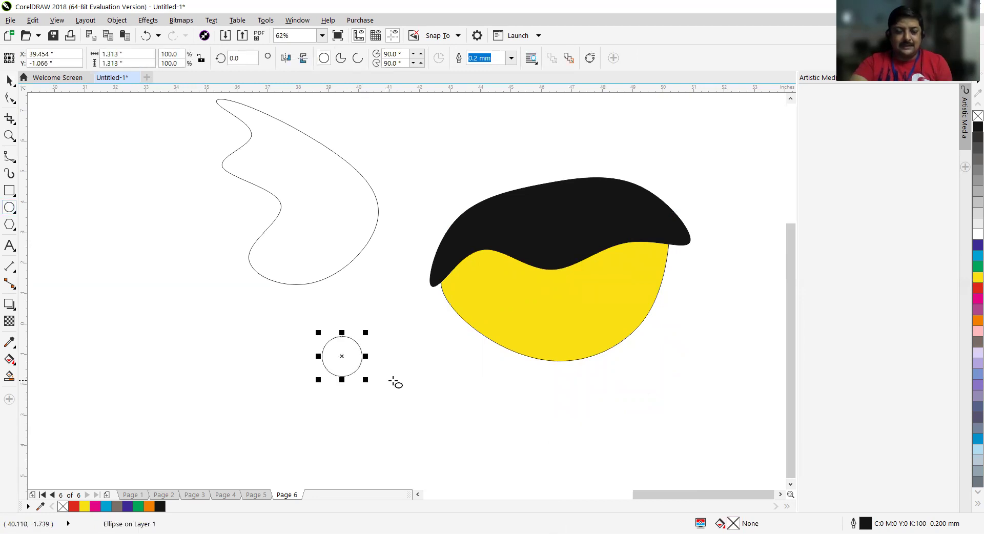
drag(212, 334, 232, 353)
click(10, 81)
click(326, 357)
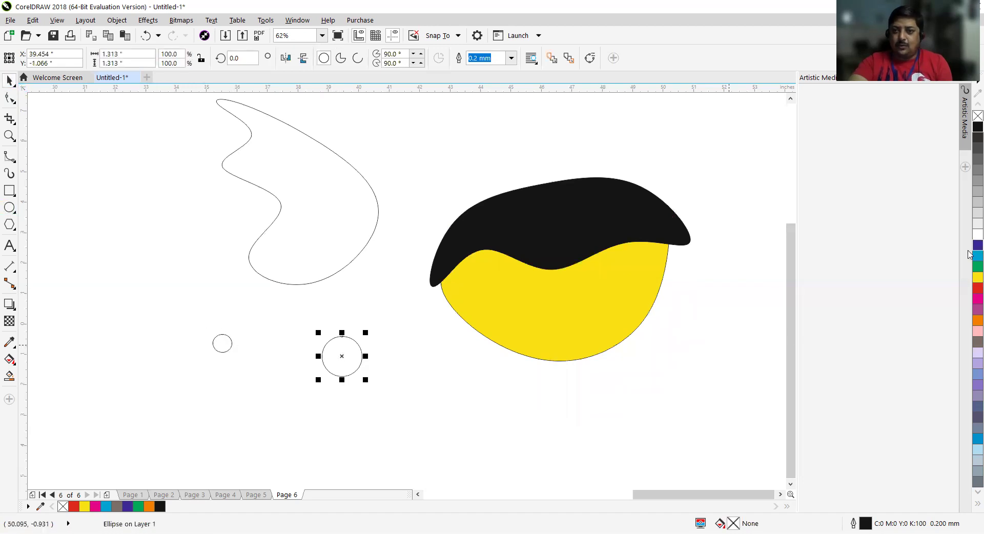
Fill the larger circle with white and the smaller one with black, and centre the small circle inside the larger to form an eye.
click(223, 344)
click(971, 132)
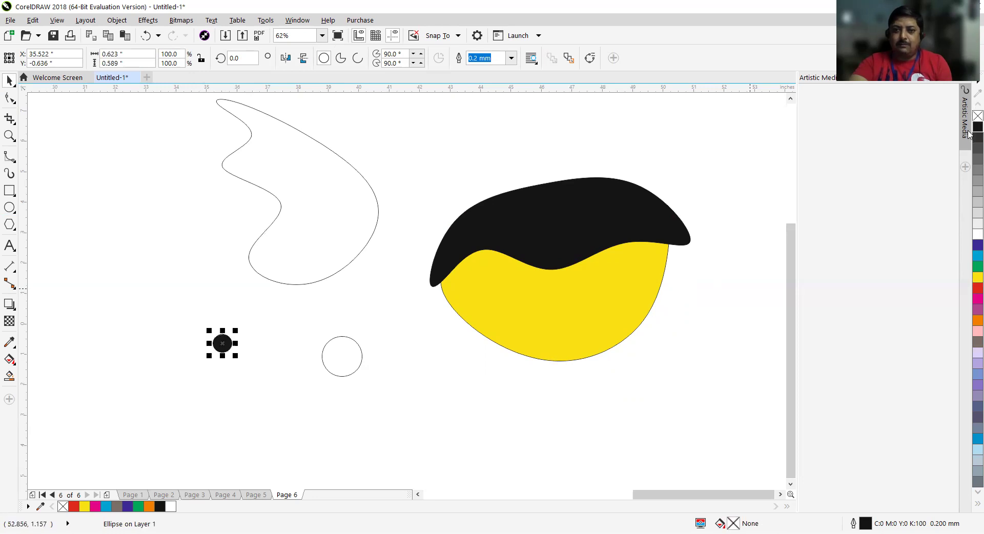
drag(224, 345, 380, 395)
click(403, 380)
Move both eye circles onto the left side of the yellow face and place a duplicate of them on its right side.
drag(292, 316, 396, 395)
drag(342, 359, 493, 288)
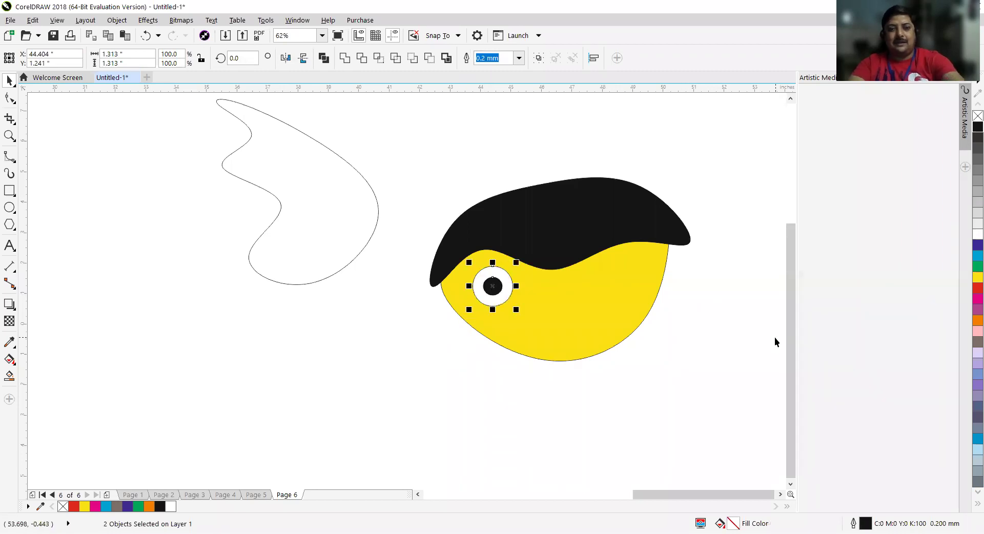
key(ctrl+d)
drag(512, 279, 624, 276)
click(310, 349)
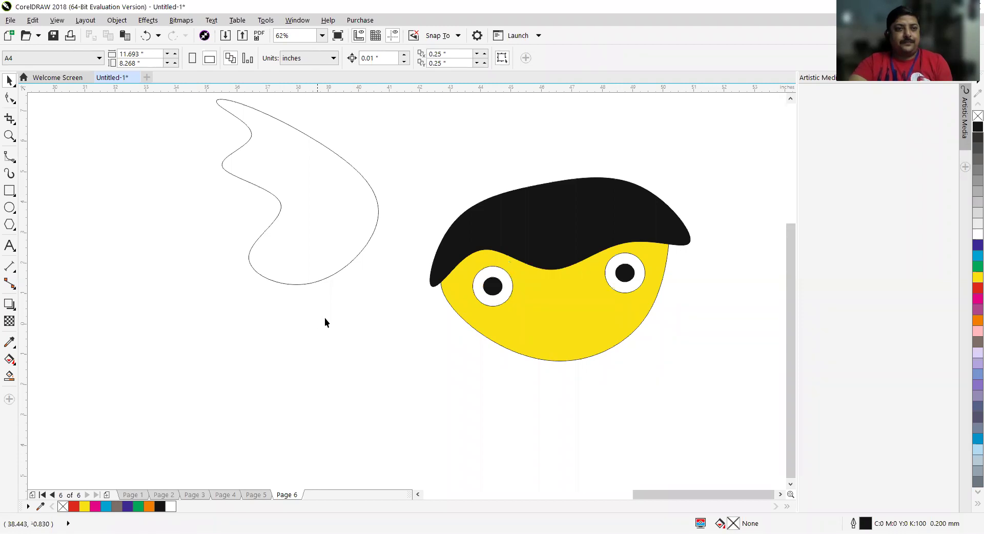
Draw a shallow, downward-bulging 3-Point Curve about 10.88 inches wide below the unfilled wavy shape.
click(12, 157)
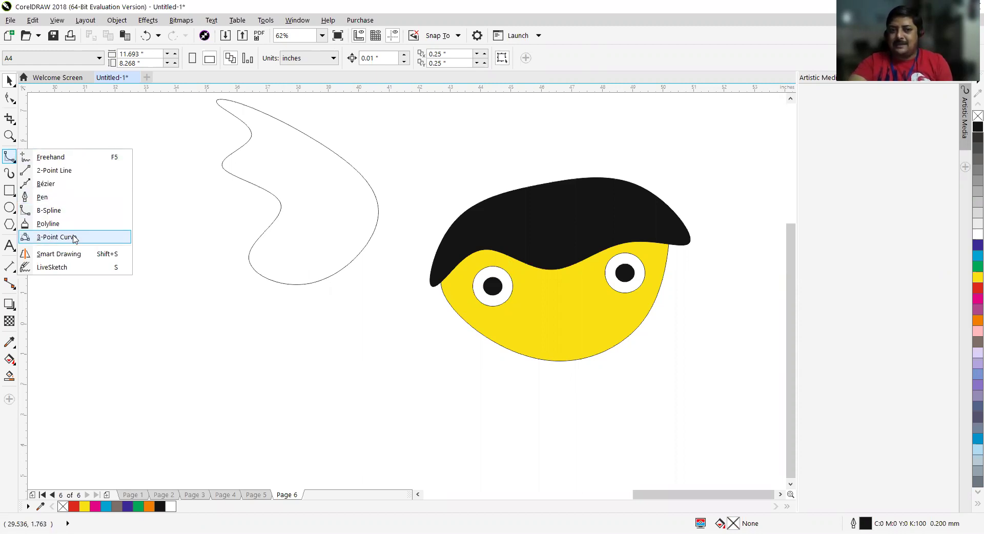
drag(76, 375, 407, 364)
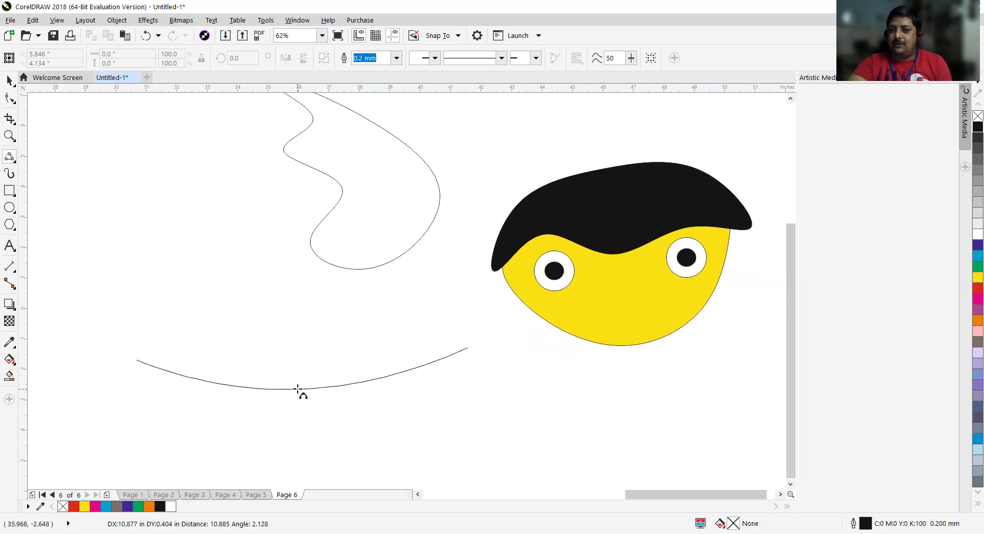
click(298, 389)
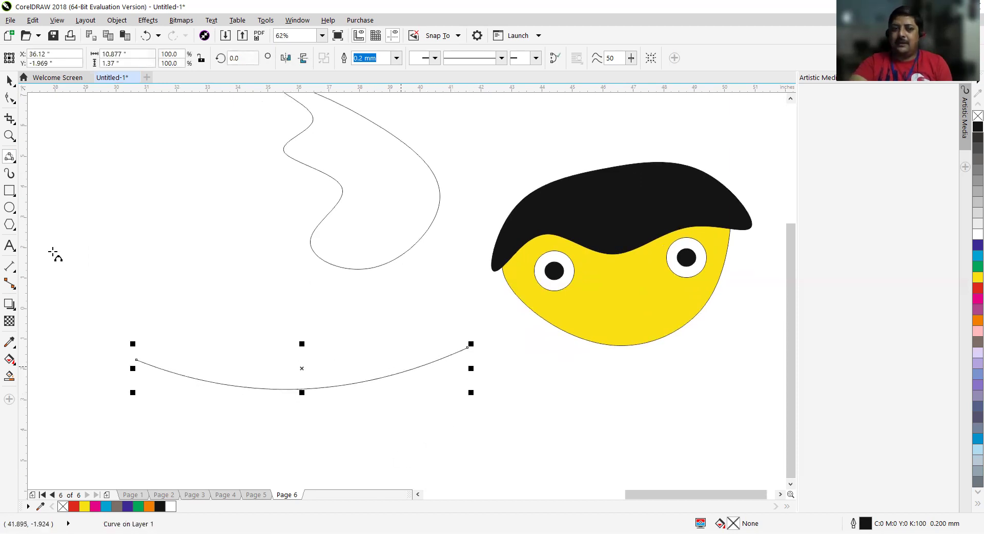
Draw a second 3-Point Curve, bulging upward and about 6.99 by 4.46 inches, to the left of the wavy shape.
click(9, 173)
click(14, 158)
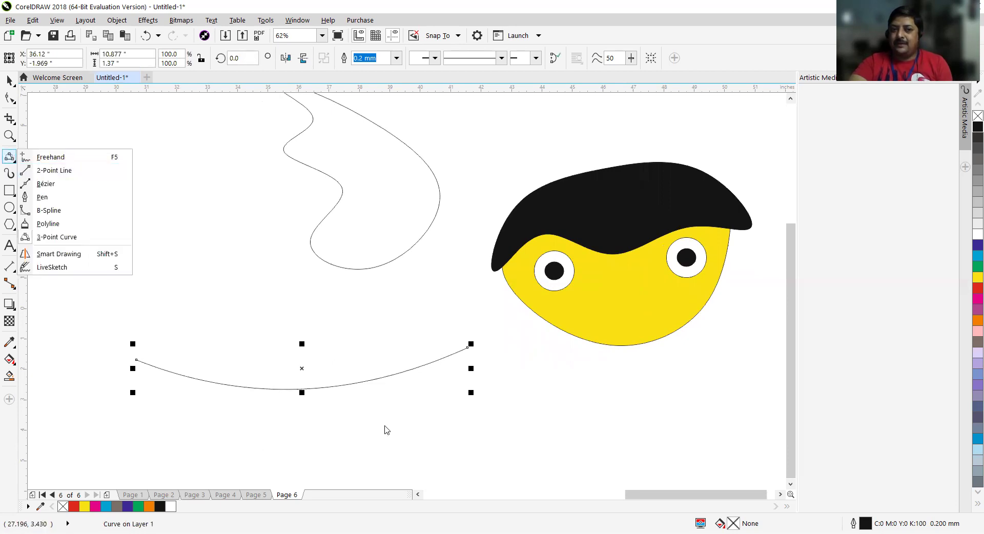
click(155, 146)
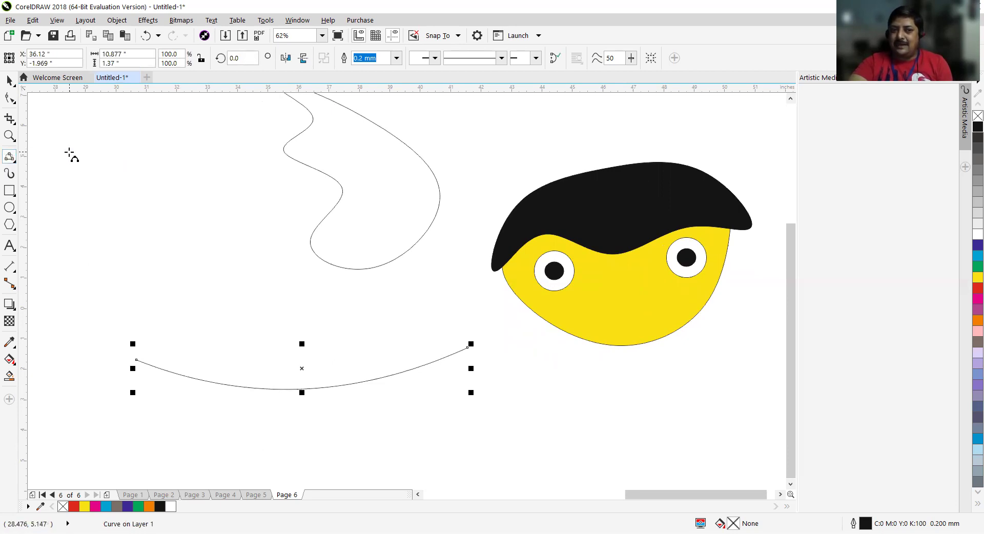
drag(67, 153, 279, 279)
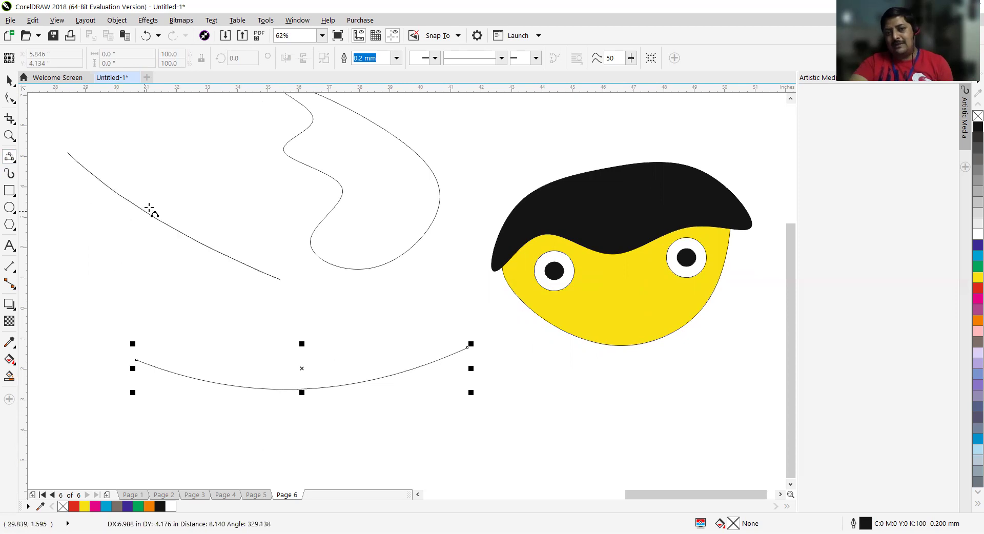
click(220, 168)
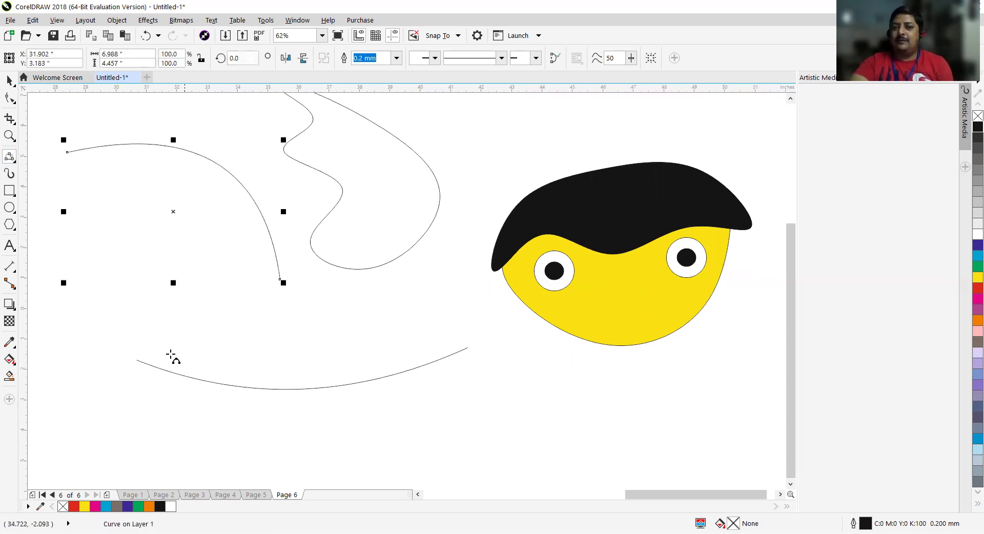
Narrow the shallow lower curve to about 2.46 inches wide and place it on the lower part of the yellow face as a smile.
click(9, 81)
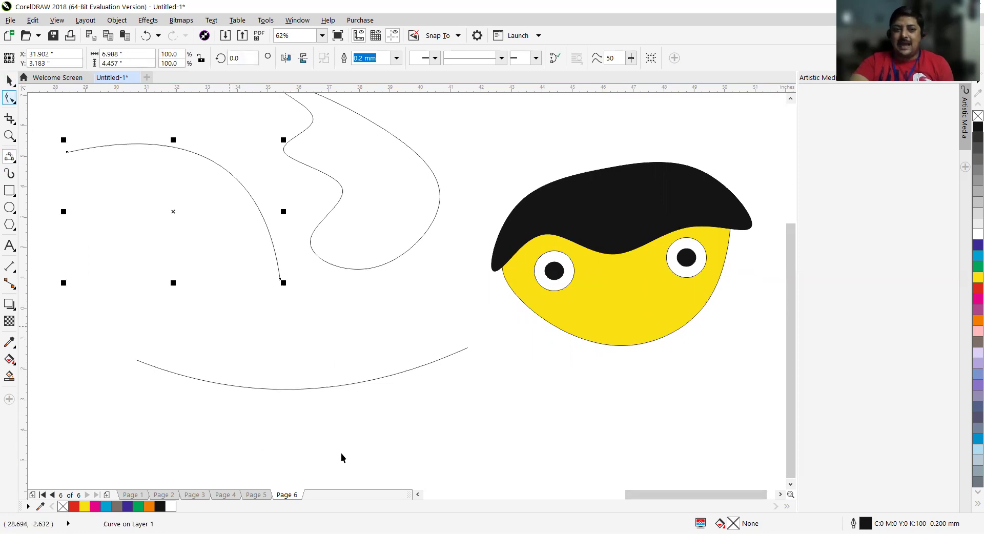
click(327, 387)
drag(130, 367, 341, 368)
drag(405, 370, 630, 314)
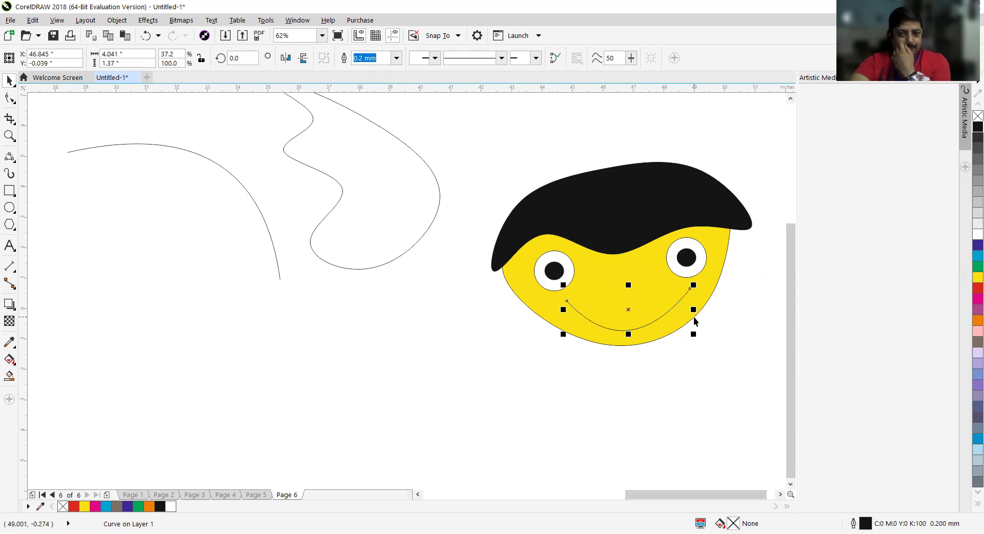
drag(695, 310, 630, 309)
scroll(614, 309, up, 4)
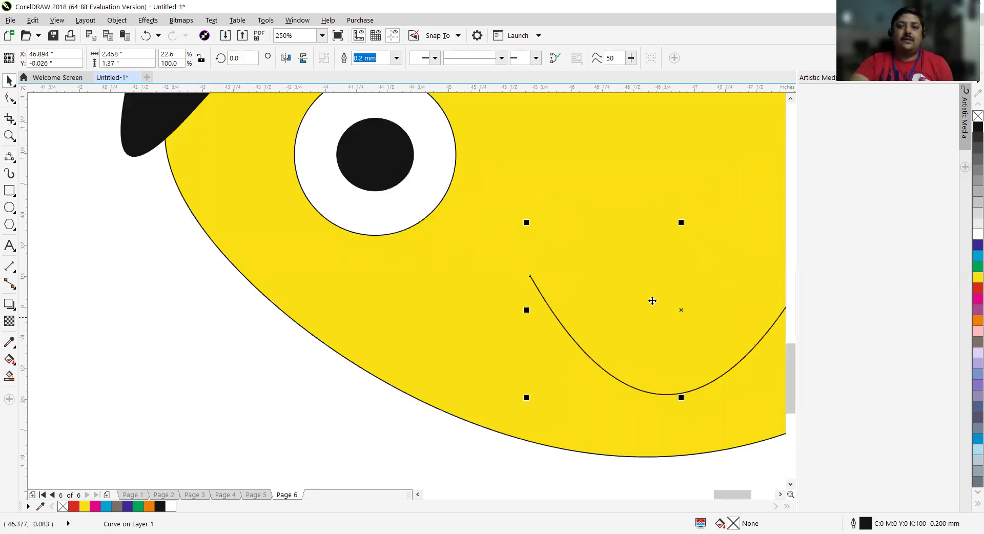
scroll(720, 433, down, 2)
drag(711, 495, 735, 494)
scroll(477, 369, up, 2)
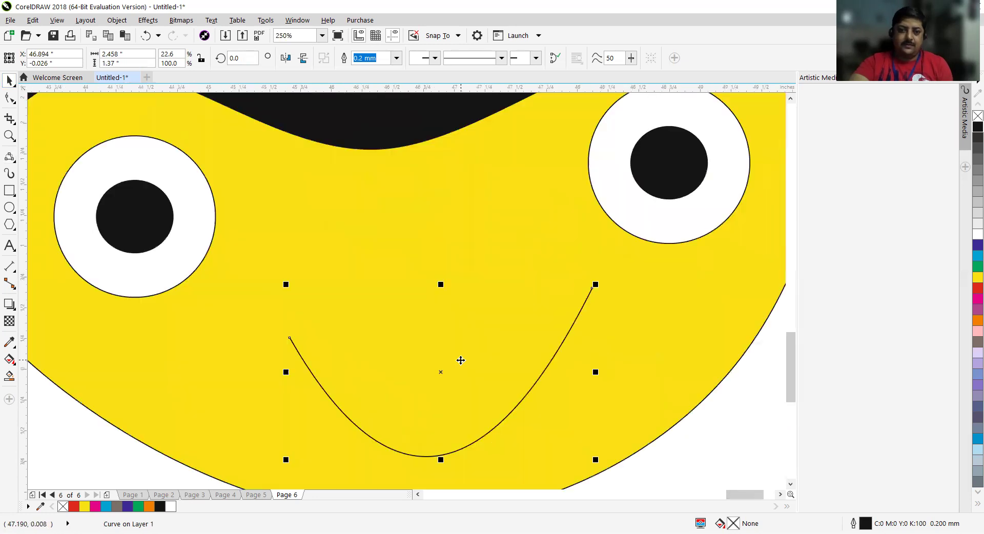
click(711, 456)
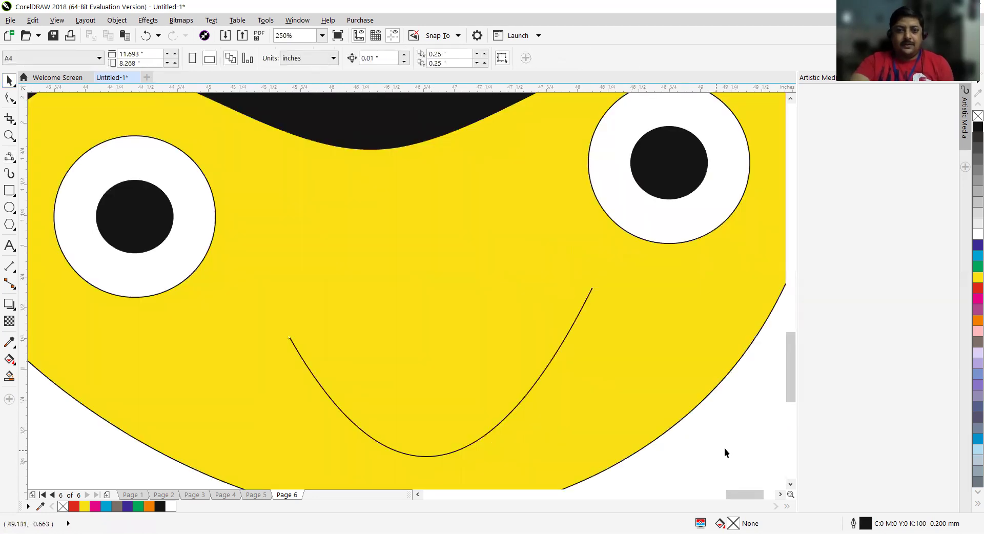
Draw a small 3-Point Curve about 0.37 by 0.21 inches below the face and move it to the smile's left end.
drag(792, 378, 795, 398)
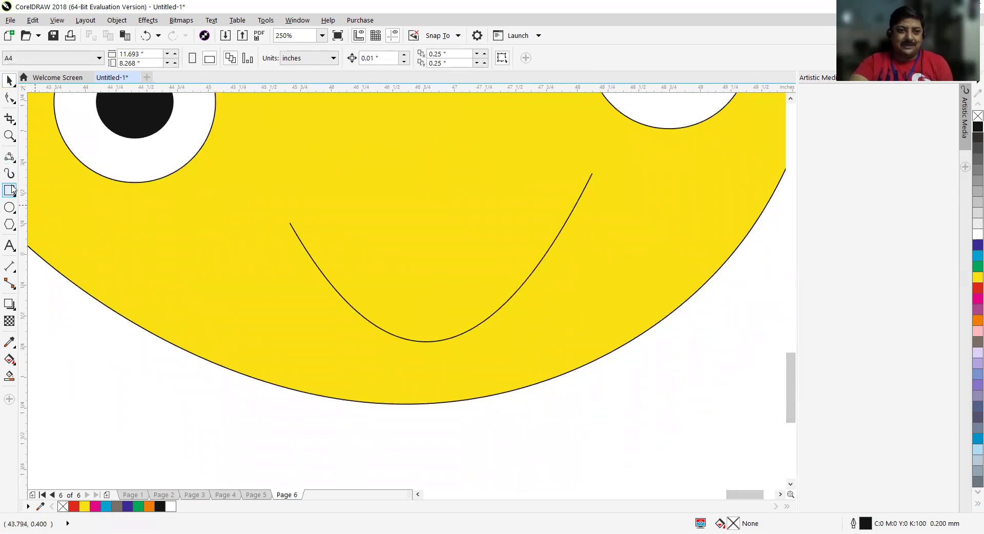
click(9, 155)
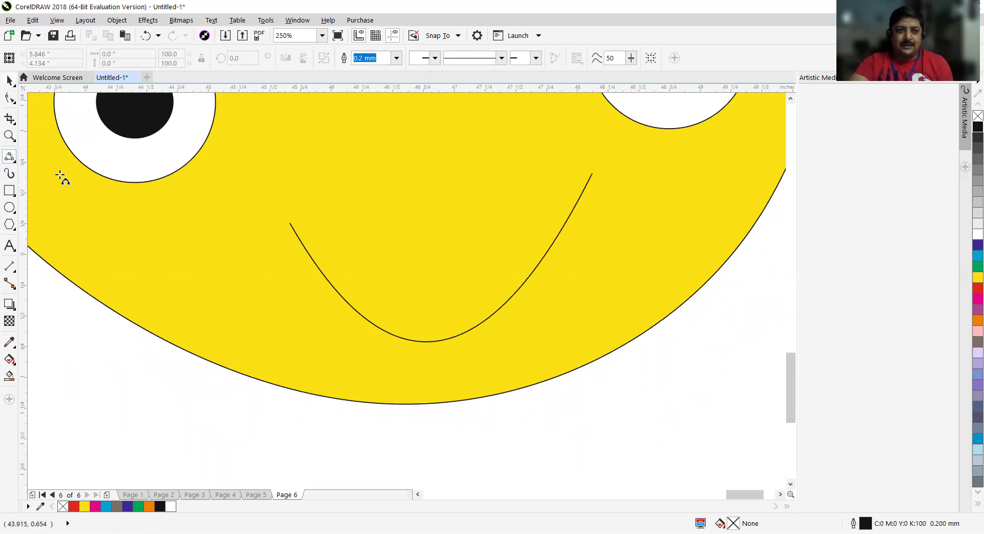
mouse_move(367, 458)
mouse_down()
mouse_move(394, 446)
mouse_move(397, 454)
mouse_up()
key(Return)
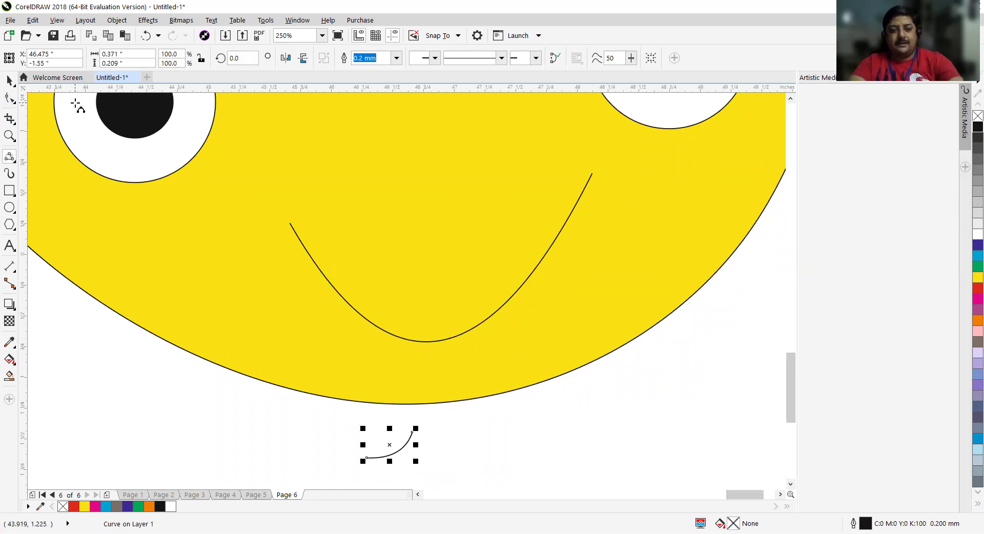
drag(390, 445, 285, 222)
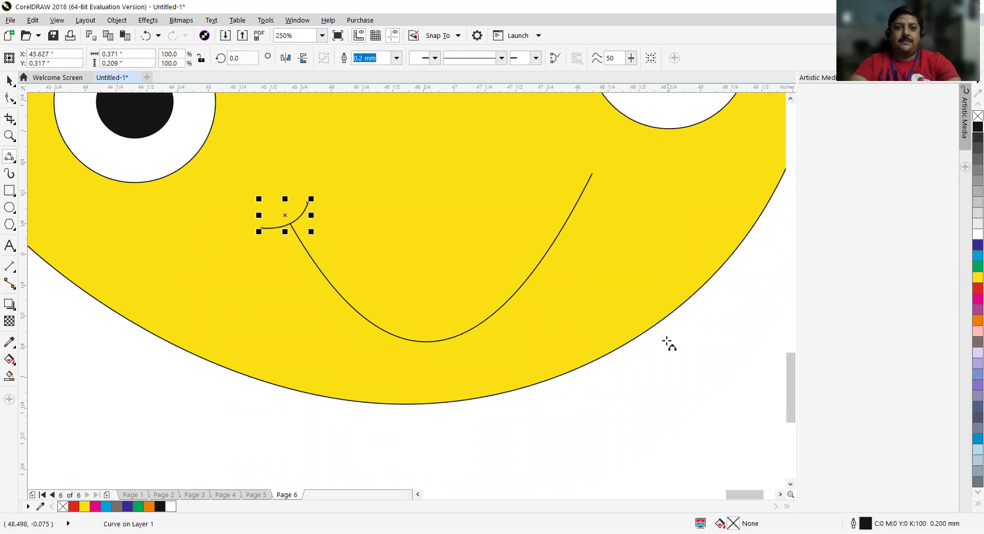
Draw another small 3-Point Curve below the face, move it to the smile's right end, and deselect it.
click(601, 400)
mouse_move(640, 436)
mouse_down()
mouse_move(622, 424)
mouse_move(612, 431)
mouse_move(619, 391)
mouse_move(600, 205)
mouse_move(606, 170)
mouse_up()
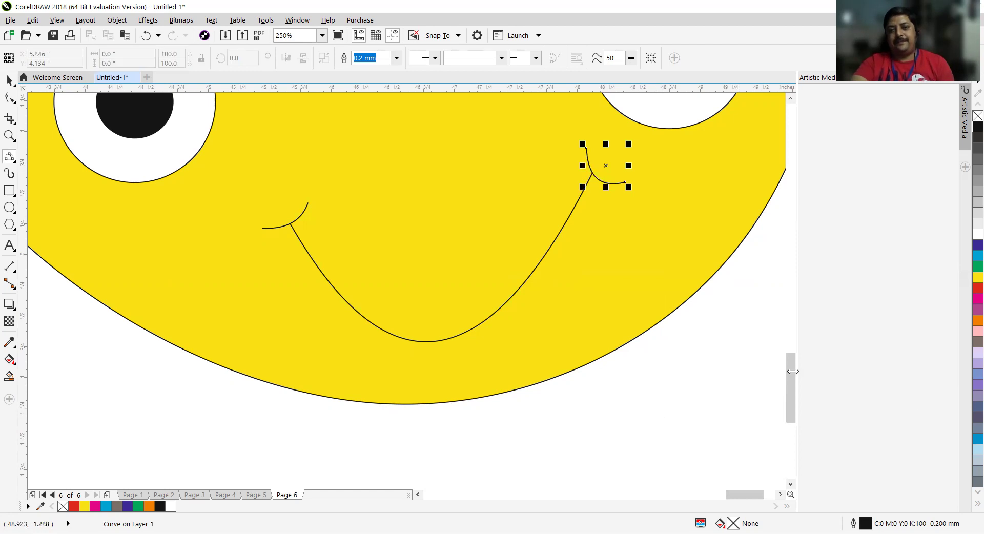
scroll(308, 312, down, 3)
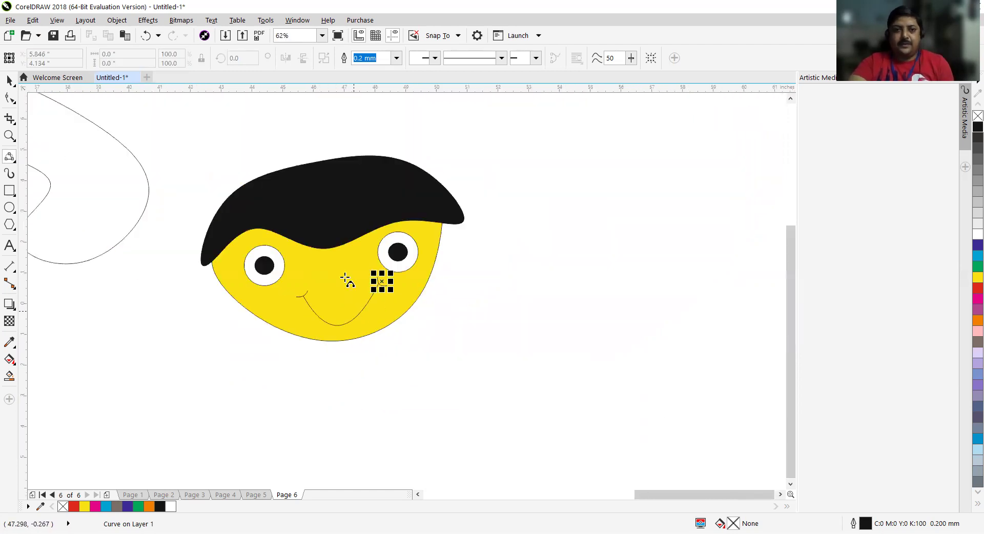
click(10, 80)
click(594, 347)
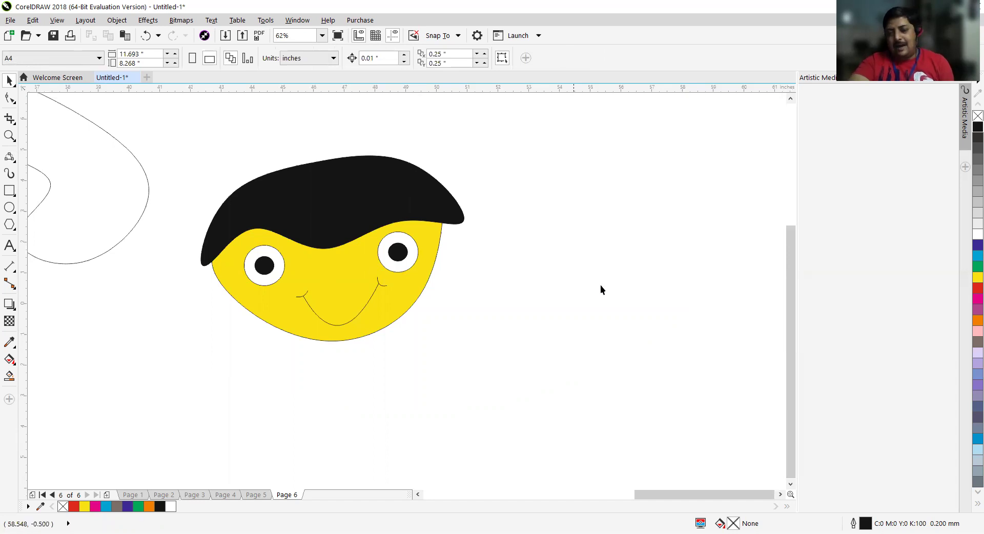
Try moving the yellow face shape and the black hair shape away separately, undoing each move.
drag(333, 277, 548, 276)
key(ctrl+z)
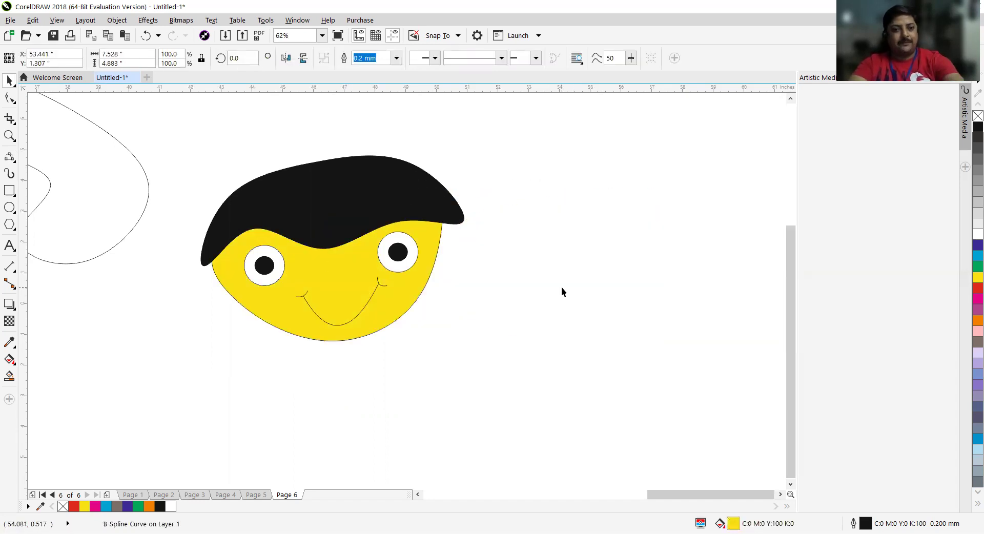
drag(341, 186, 589, 163)
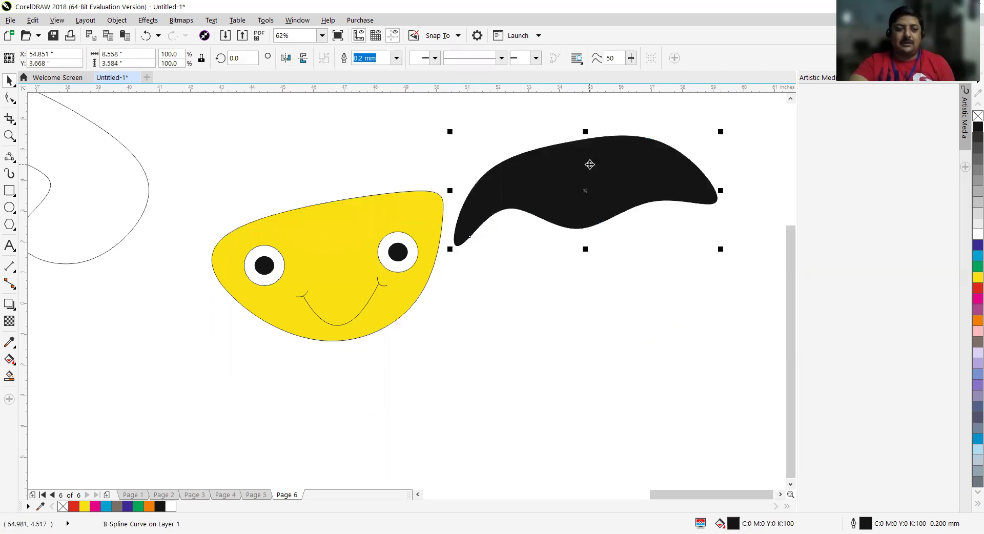
key(ctrl+z)
Select all the face objects, move them to the right, and scale them proportionally to about 6.2 by 4.4 inches.
drag(180, 122, 527, 394)
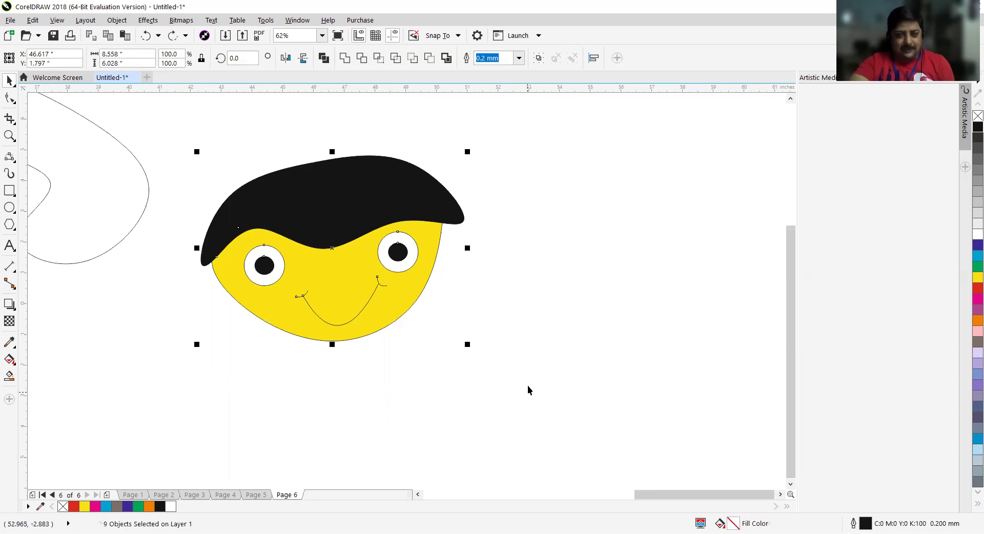
drag(354, 248, 496, 253)
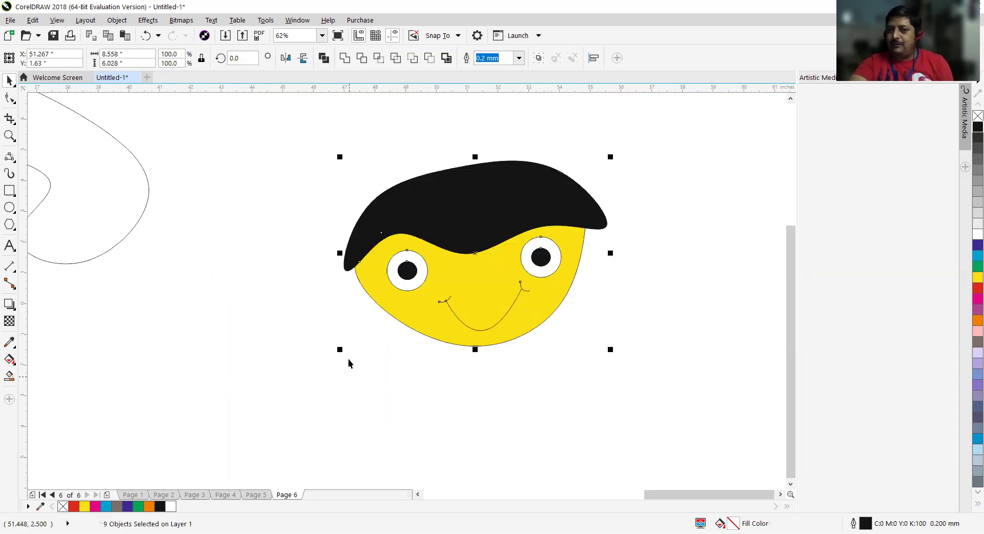
drag(340, 350, 154, 422)
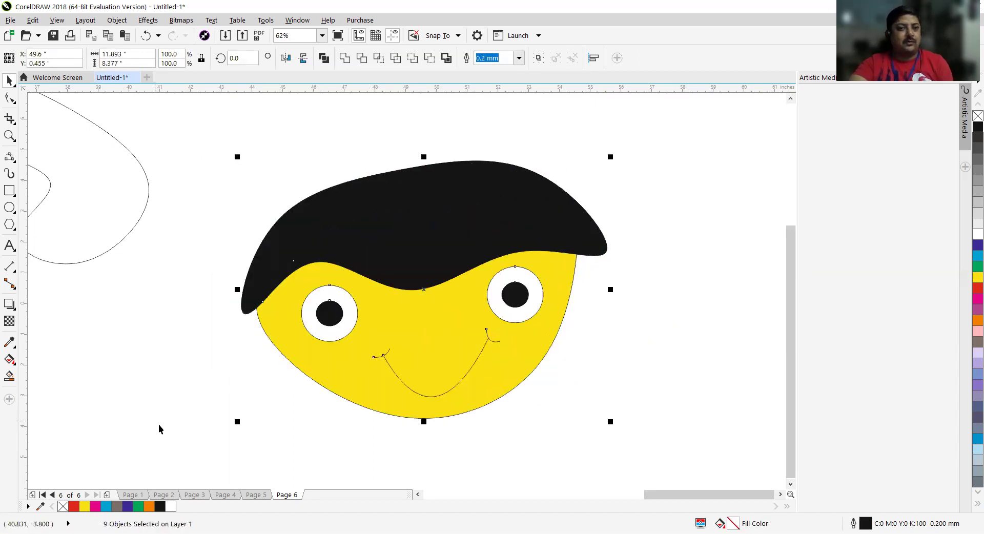
drag(236, 421, 428, 358)
click(657, 341)
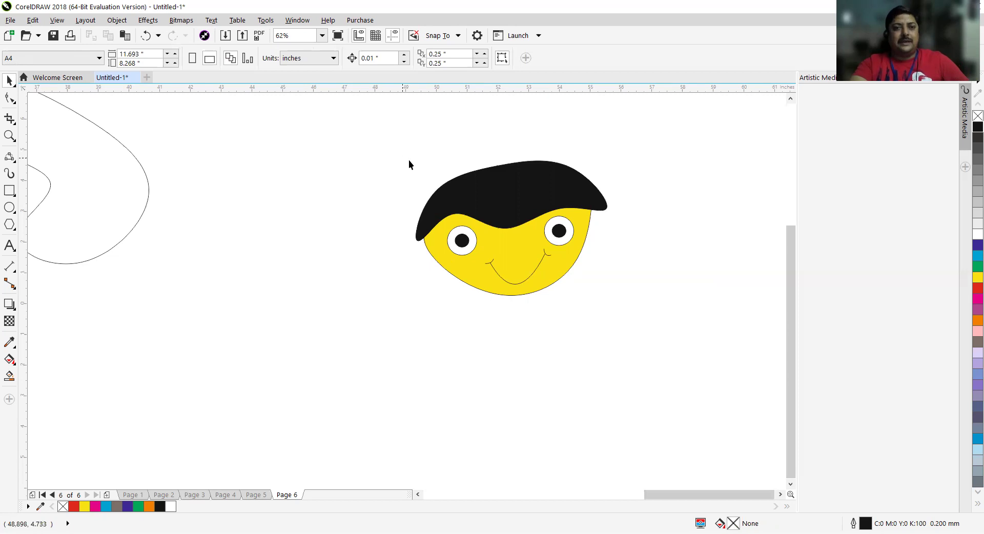
Group all the face objects and move the group to the left and slightly down.
drag(376, 130, 660, 352)
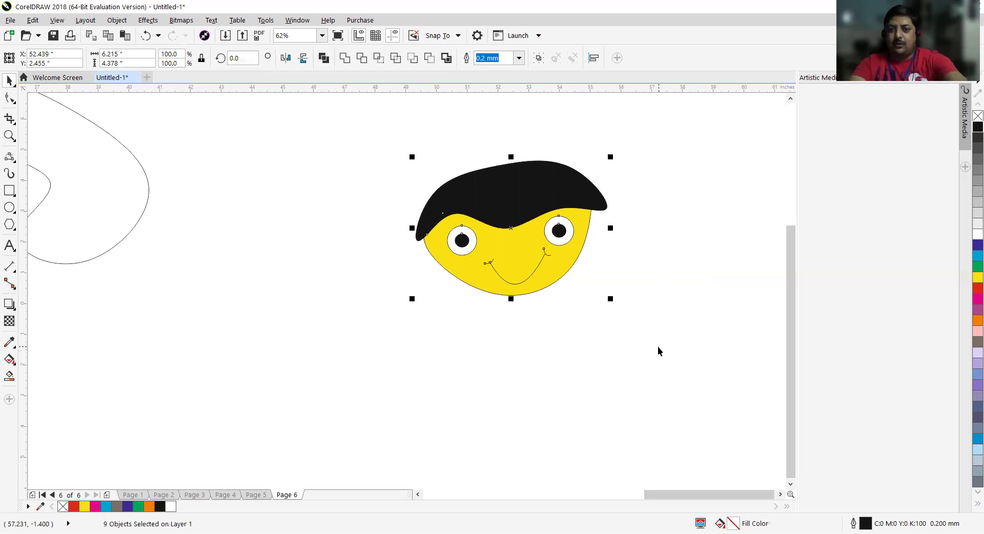
key(ctrl+g)
scroll(322, 125, up, 1)
drag(321, 125, 388, 235)
Ungroup the face, try moving the black hair shape up and away from it, and undo that move.
right_click(387, 238)
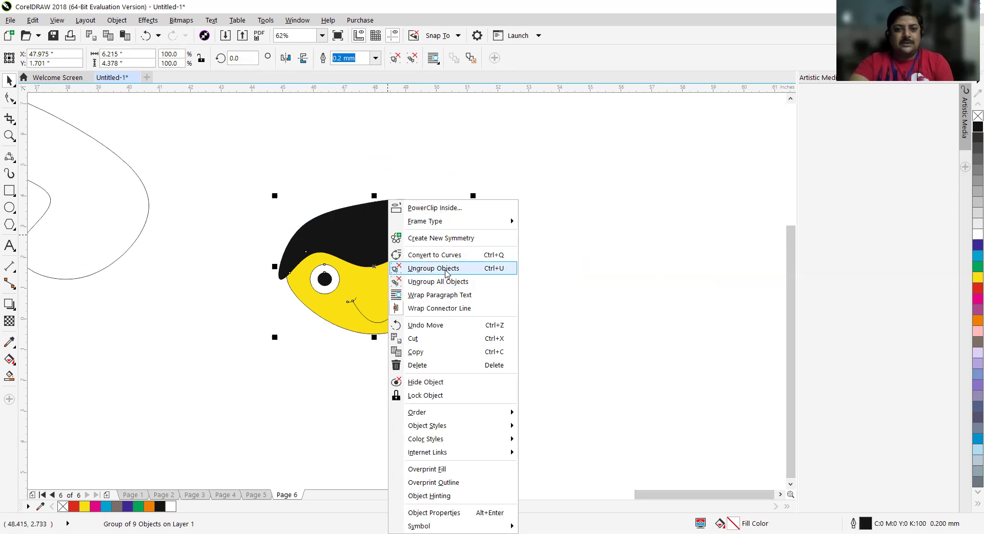
click(433, 268)
drag(428, 235, 456, 185)
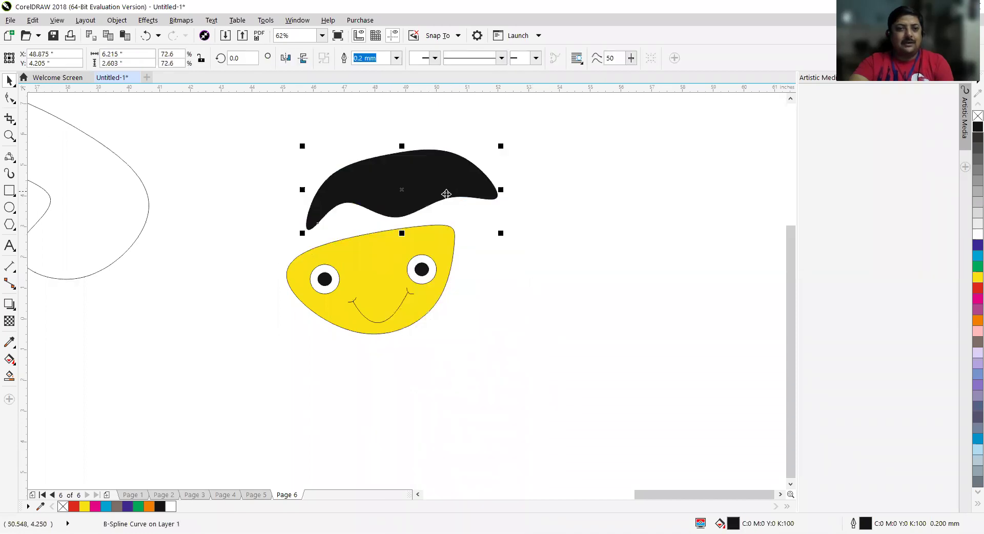
key(ctrl+z)
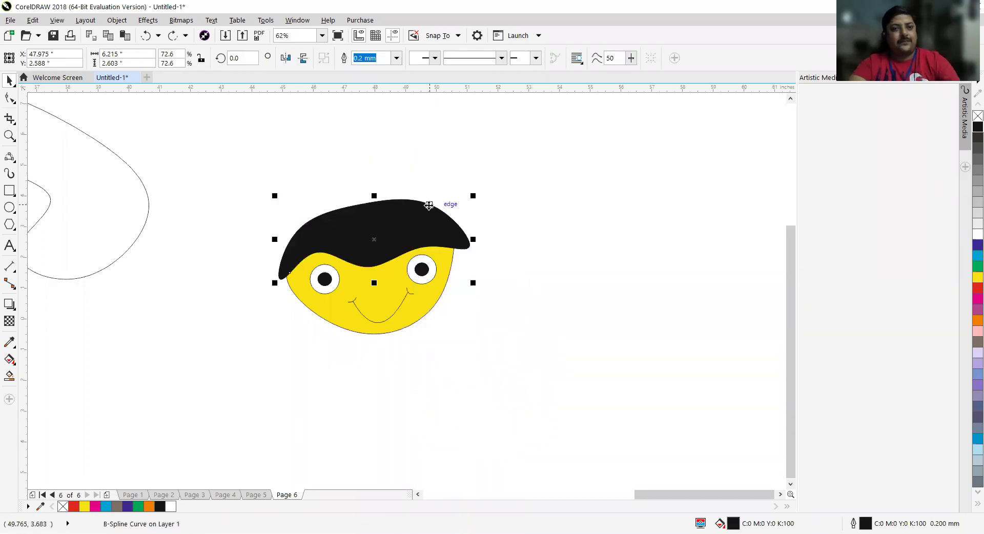
Select all the ungrouped face objects and group them again.
click(253, 177)
drag(254, 171, 506, 358)
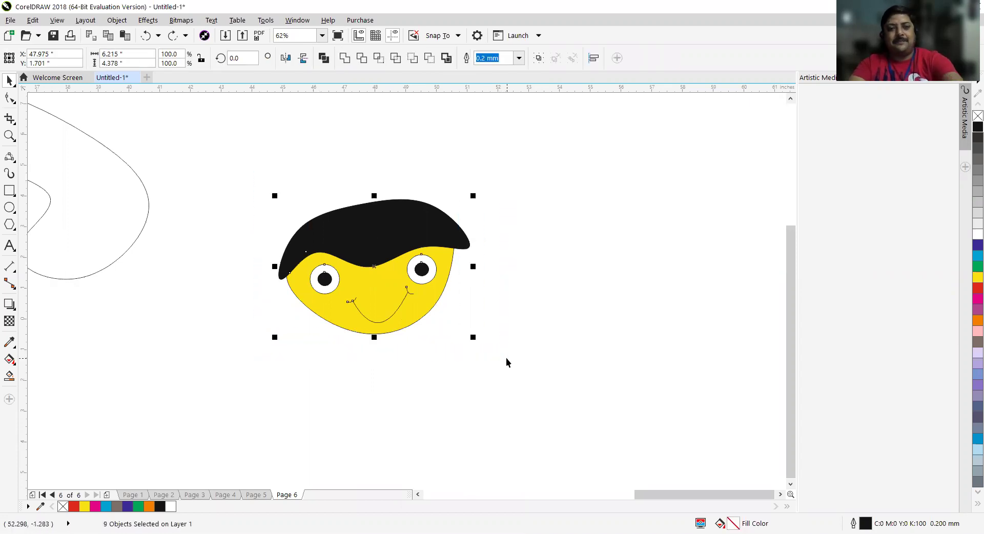
key(ctrl+g)
Scale the face group down to about 3.4 by 2.4 inches and move it up beside the unfilled wavy shape.
drag(415, 268, 373, 279)
drag(256, 200, 343, 261)
drag(402, 285, 280, 149)
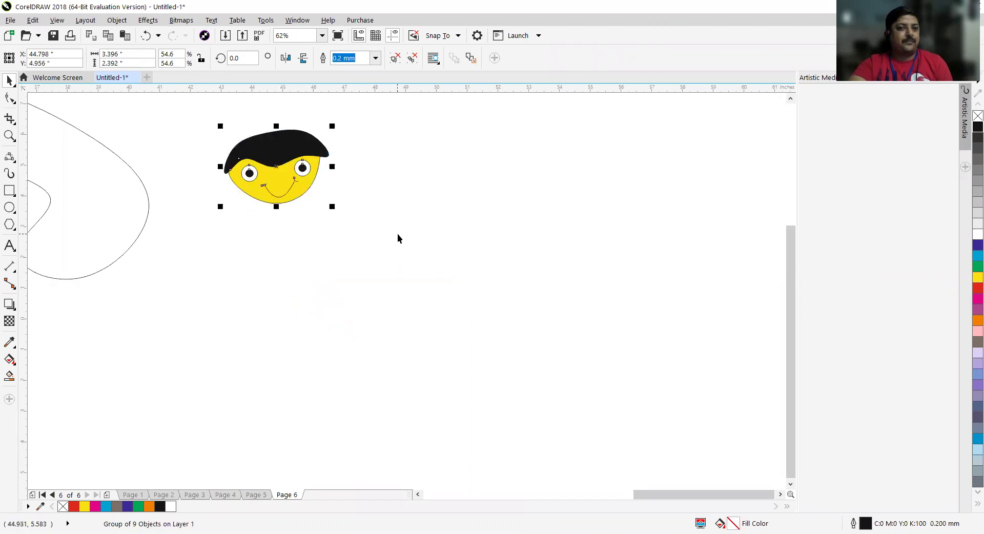
click(402, 229)
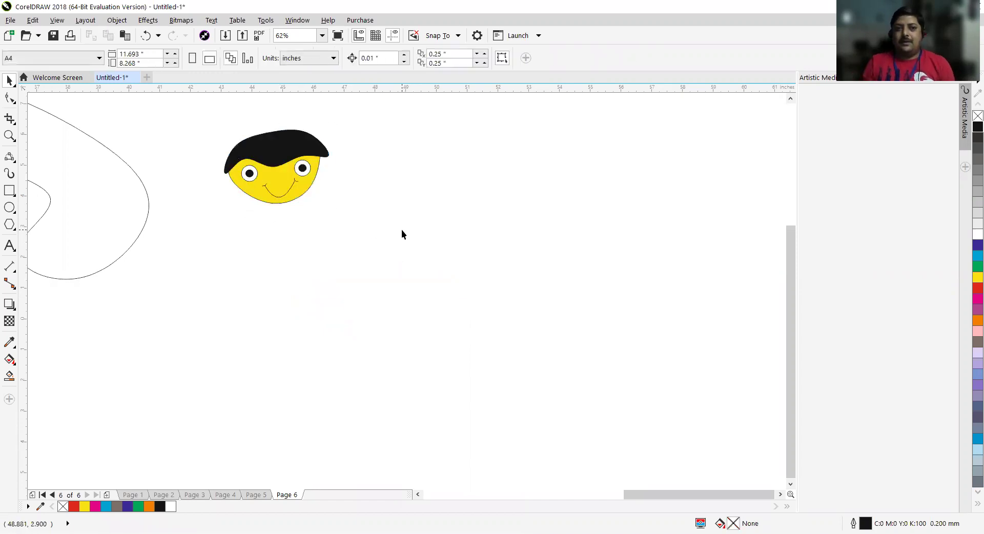